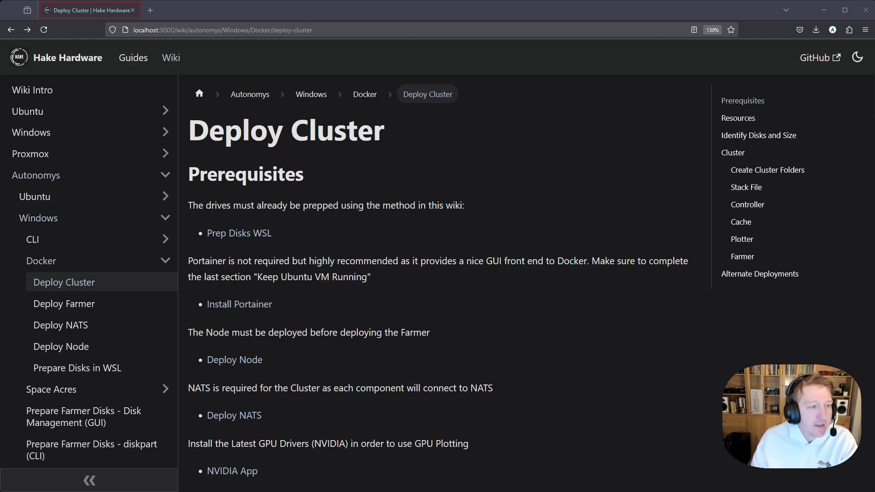
Review the Deploy Cluster prerequisite pages: Prep Disks WSL, Install Portainer, Deploy Node and Deploy NATS, returning to the guide after each
click(233, 237)
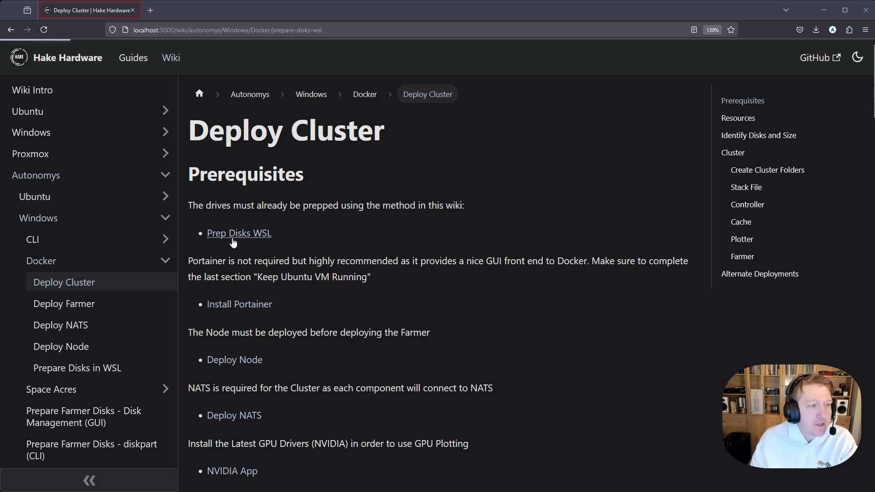
key(alt+Left)
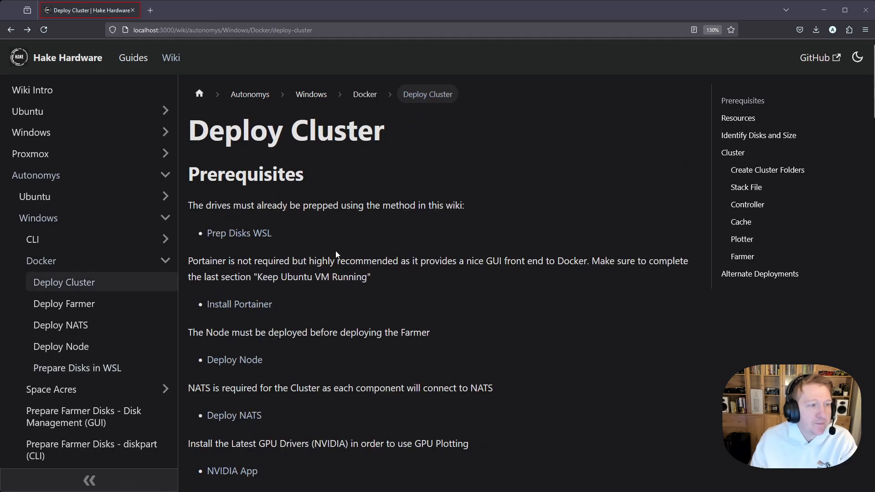
click(247, 305)
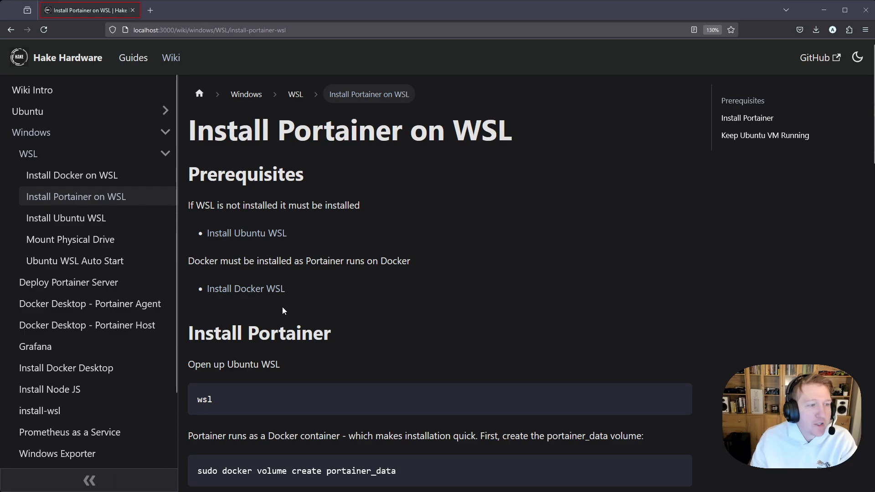
key(alt+Left)
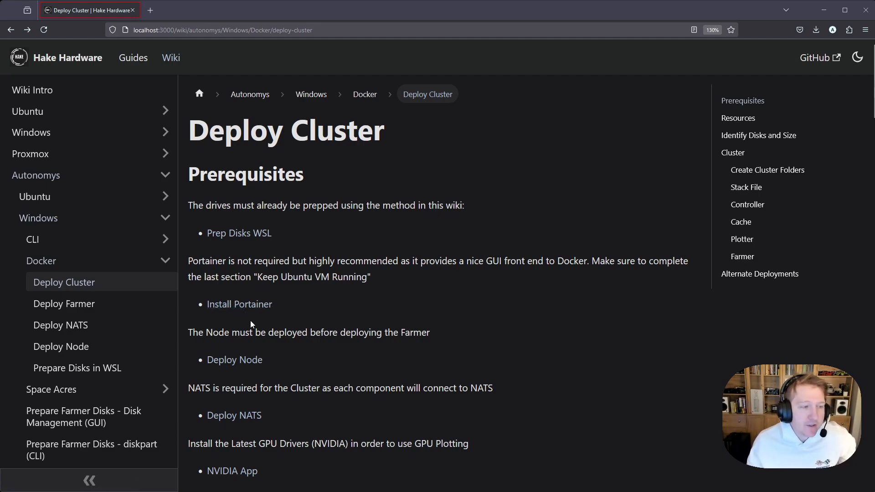
click(246, 359)
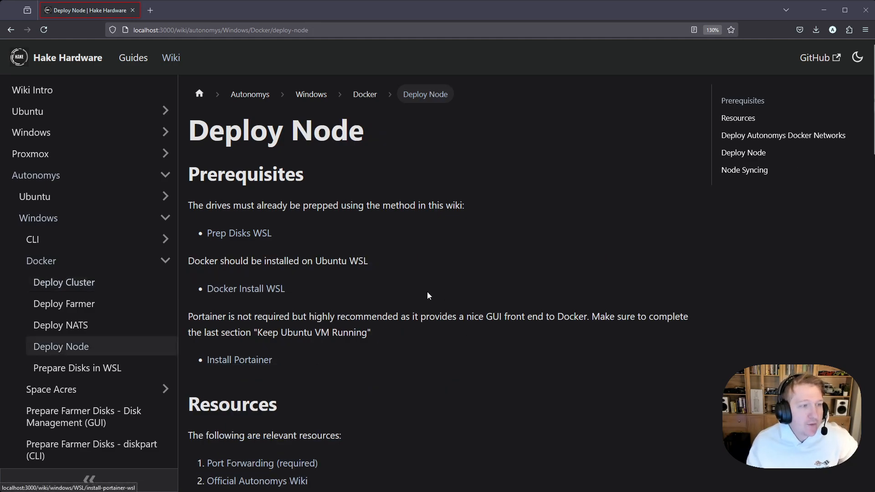
key(alt+Left)
scroll(248, 346, down, 4)
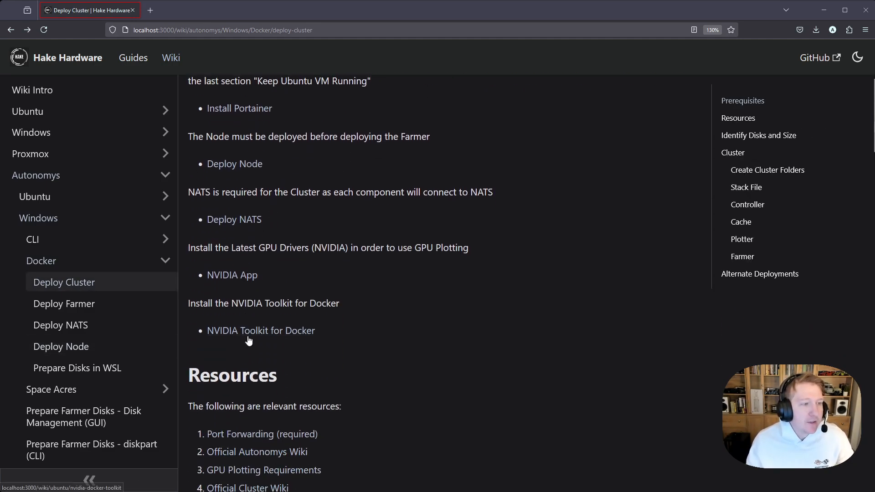
click(229, 222)
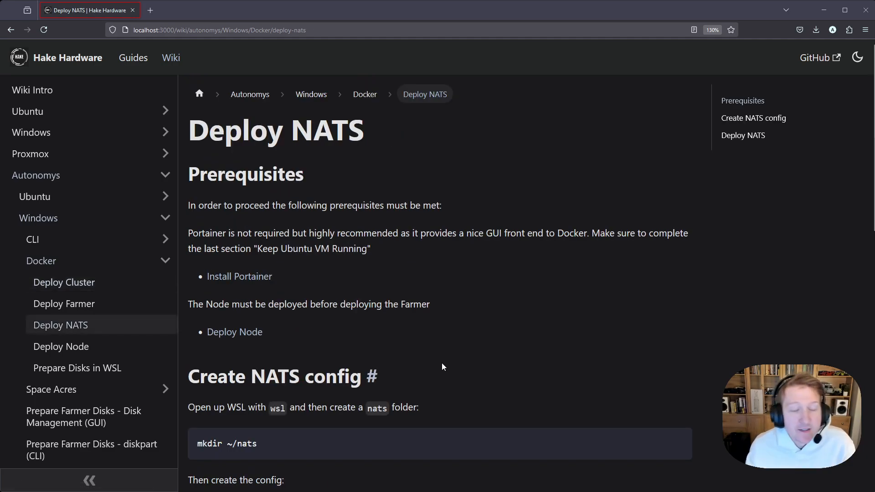
key(alt+Left)
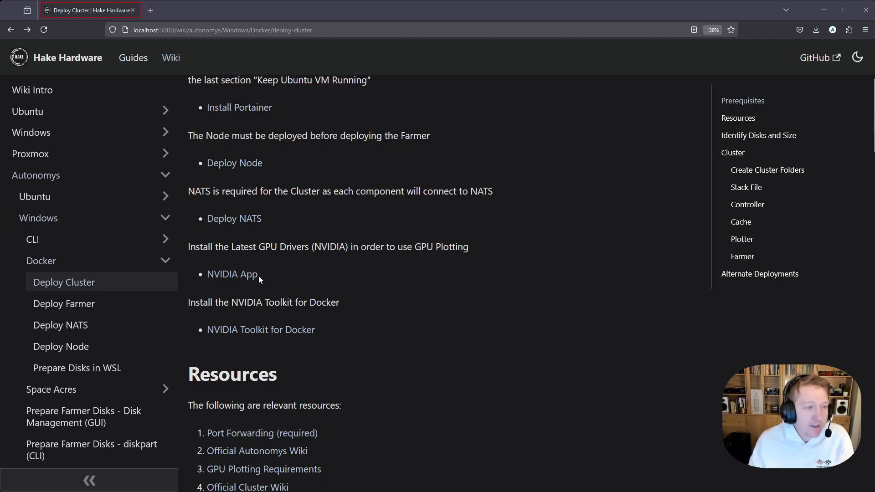
Review the NVIDIA Toolkit for Docker page's commands for adding the repository, installing the toolkit and adding the runtime, then return to the cluster guide
drag(191, 303, 337, 299)
click(272, 329)
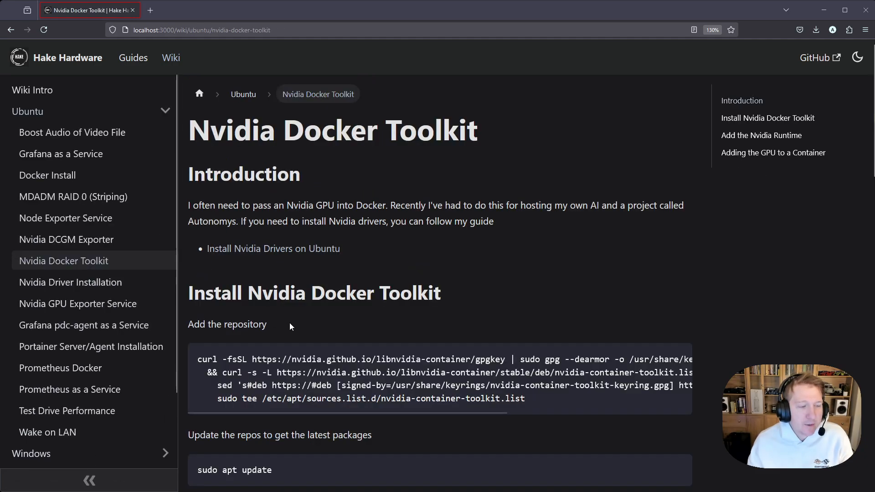
scroll(388, 297, down, 3)
drag(542, 202, 198, 163)
scroll(315, 212, down, 2)
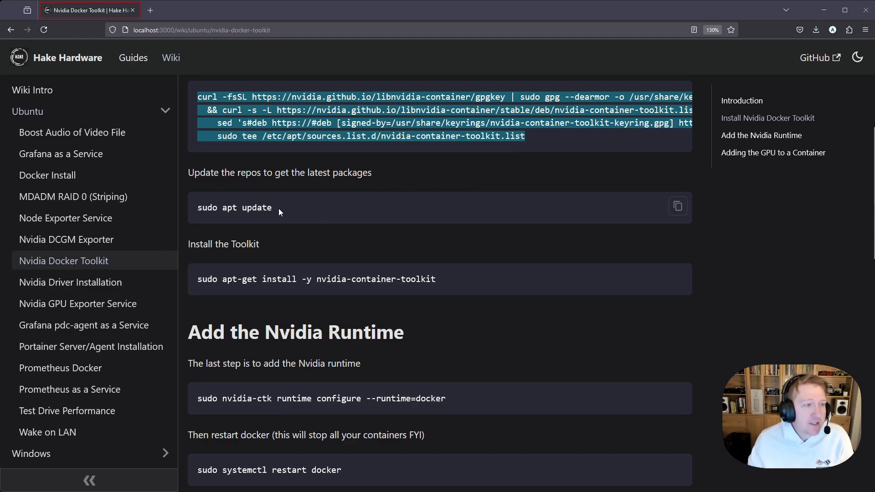
drag(203, 208, 260, 209)
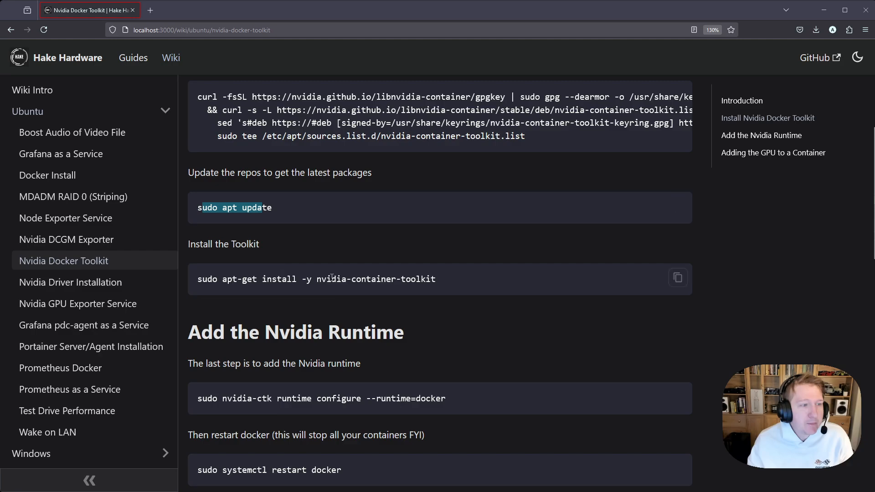
double_click(373, 279)
scroll(464, 295, down, 5)
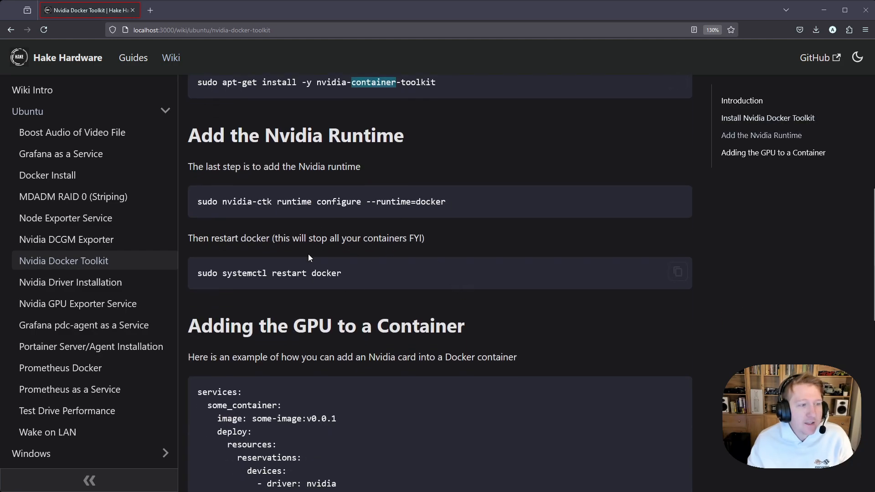
key(alt+Left)
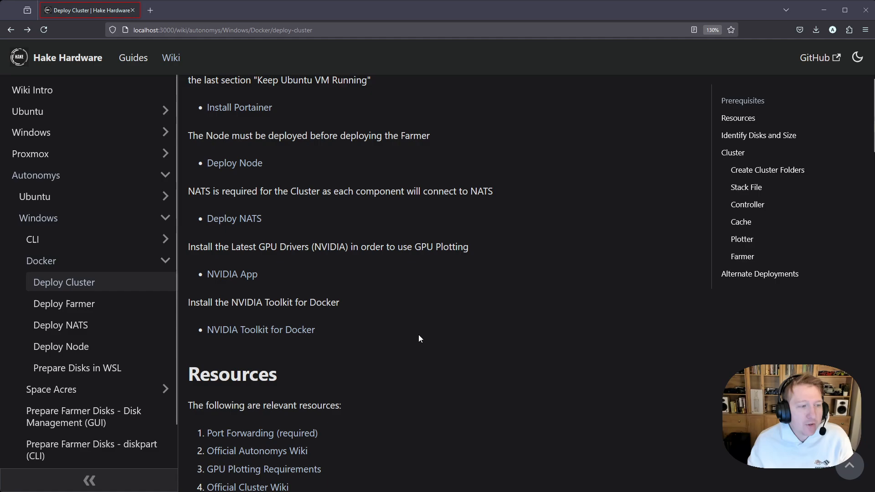
Following the guide's Identify Disks and Size section, open a Windows terminal, start wsl in it, and clear the screen in the home directory
scroll(419, 336, down, 3)
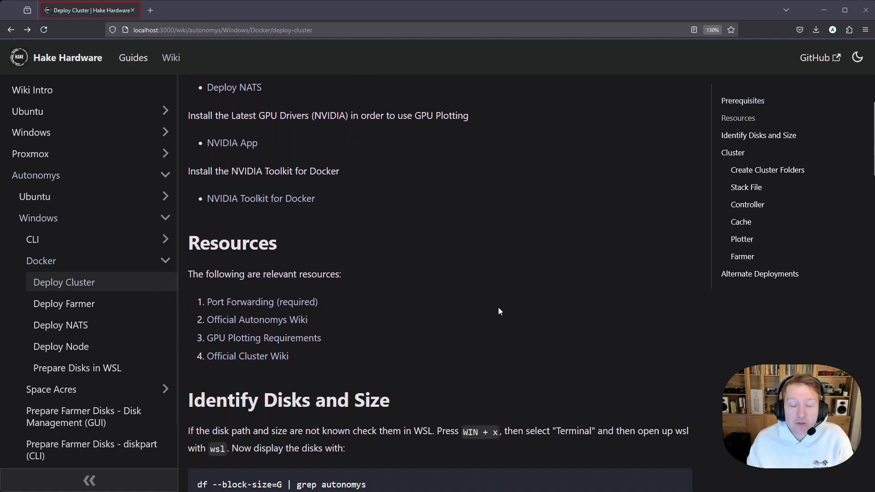
scroll(426, 316, down, 2)
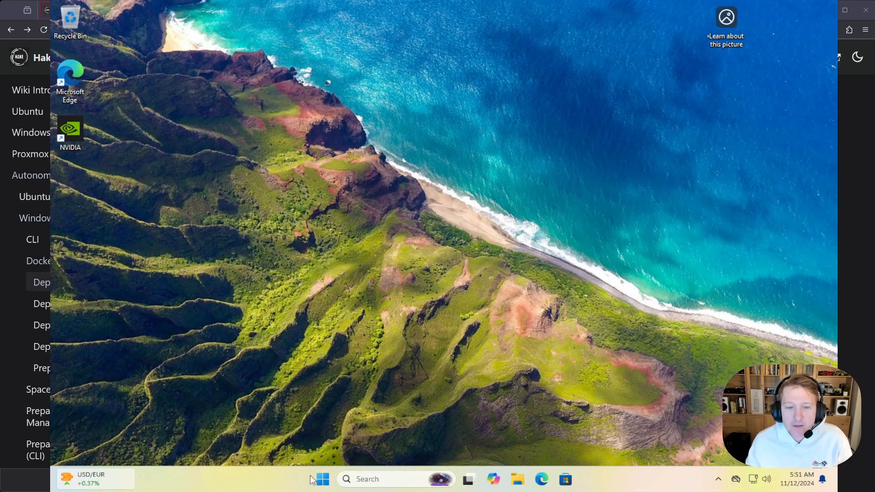
right_click(324, 481)
click(327, 306)
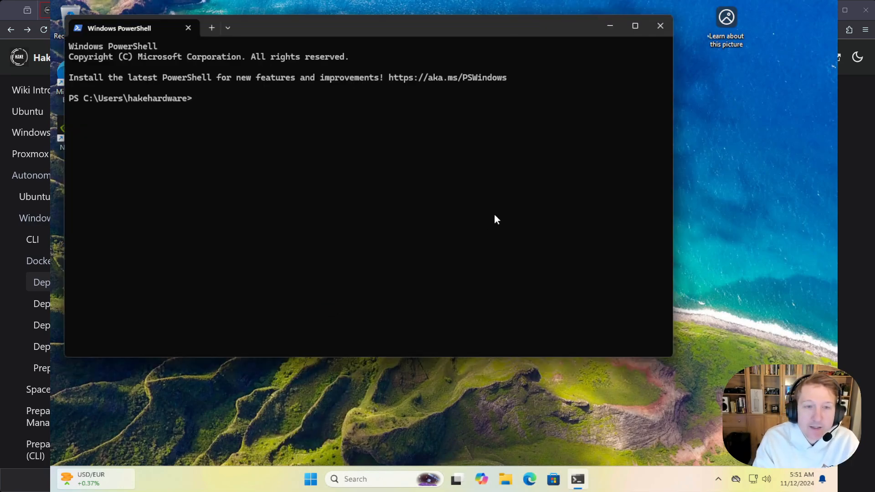
text(wsl)
key(Return)
text(cd)
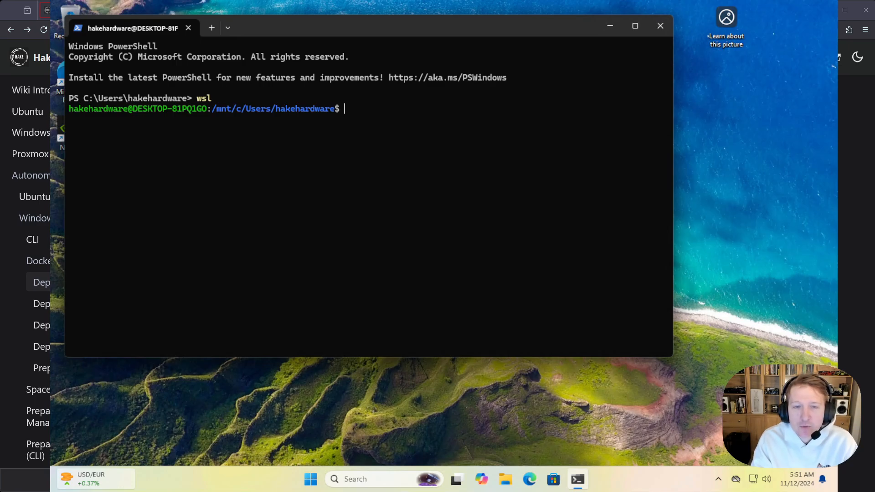
key(Return)
text(clear)
key(Return)
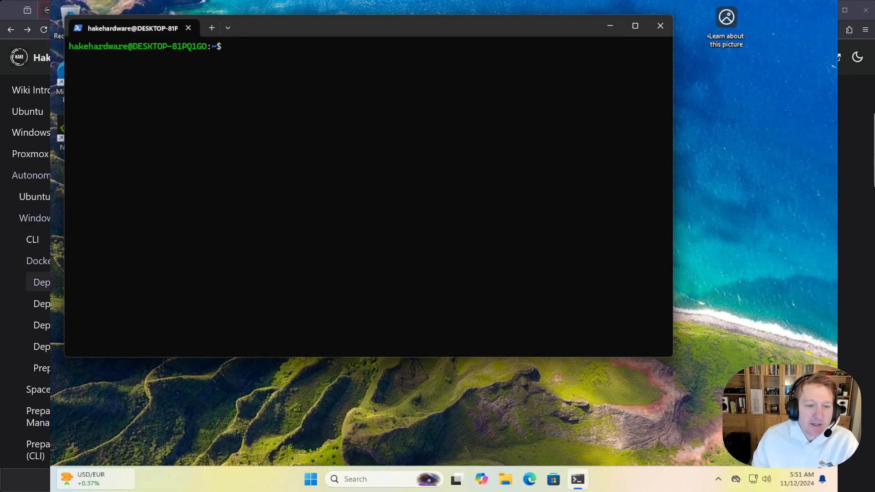
List the Autonomys disks with `df --block-size=G | grep autonomys` and check the first farm's mount path
text(df --block-size=G | grep autonomys)
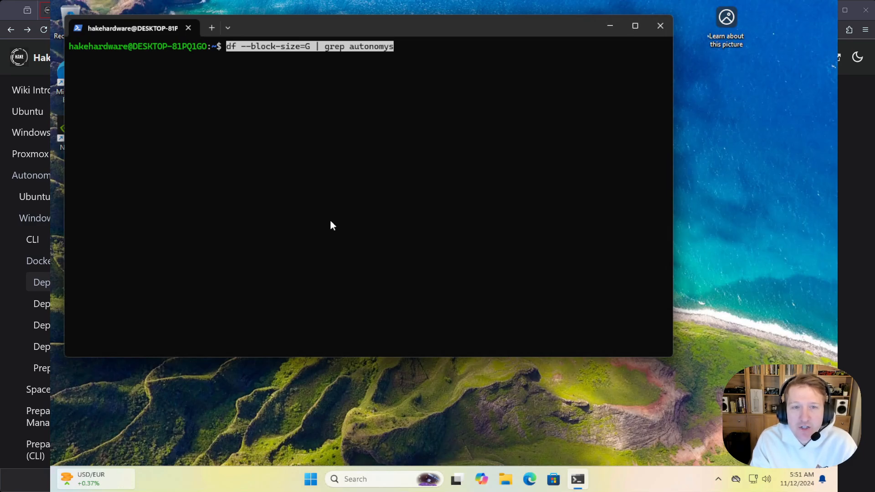
key(Return)
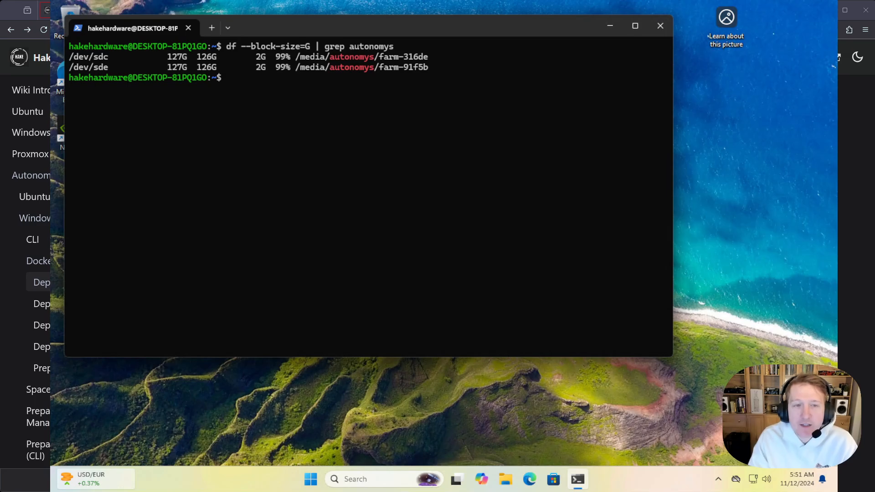
drag(297, 58, 370, 58)
right_click(369, 60)
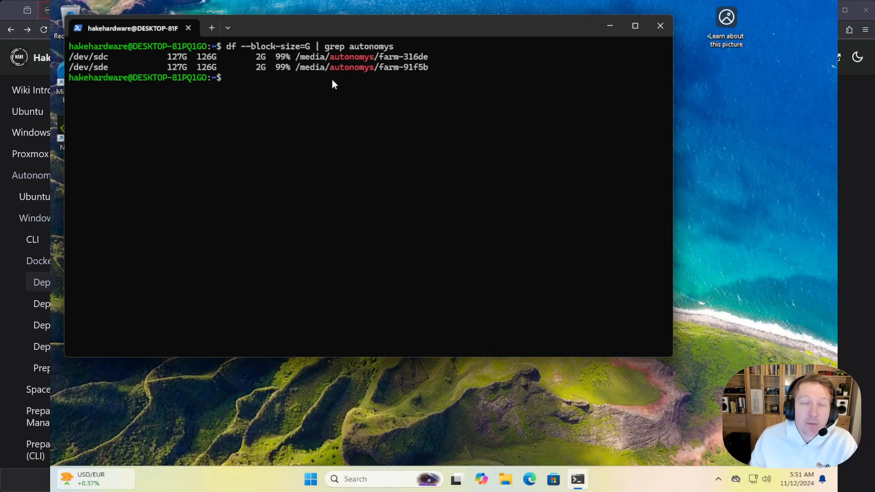
drag(296, 57, 425, 60)
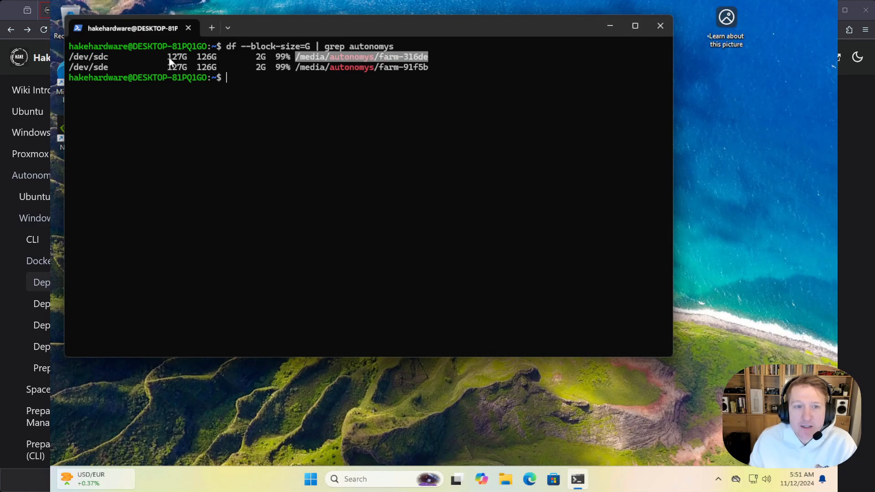
Examine the total, used and available space of the /dev/sdc disk, along with its mount path
drag(169, 57, 184, 58)
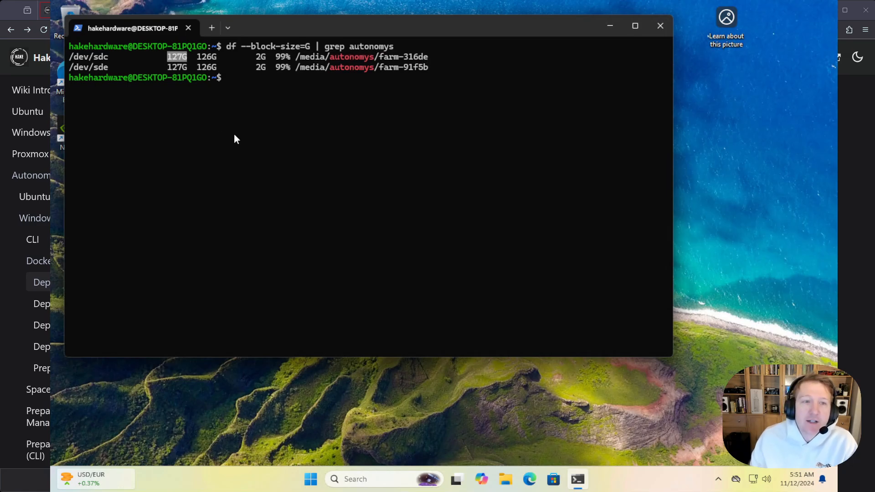
click(169, 59)
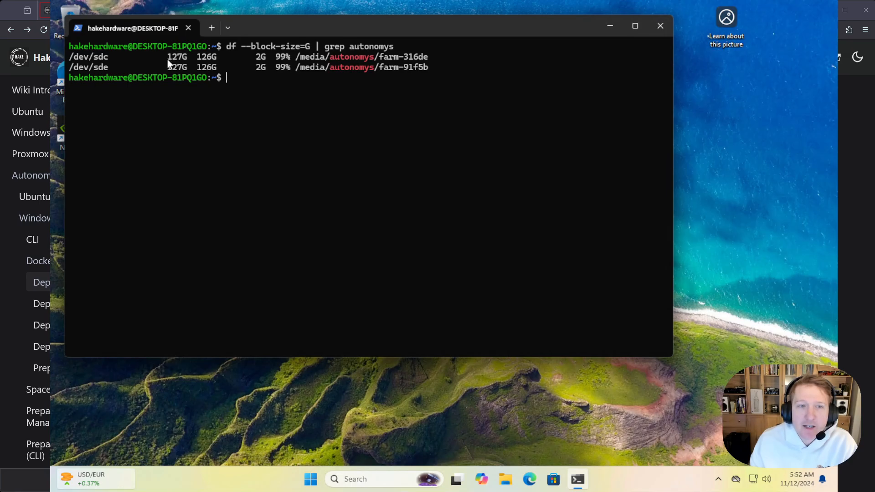
double_click(168, 58)
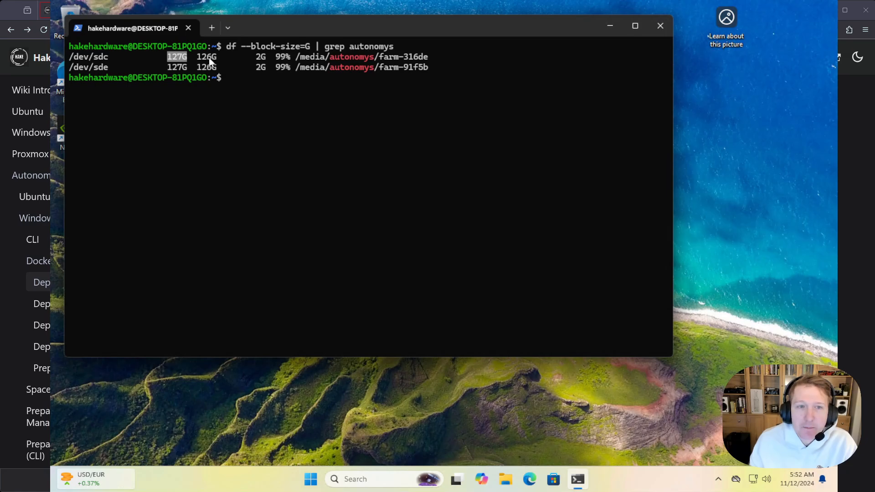
click(173, 61)
drag(169, 60, 187, 61)
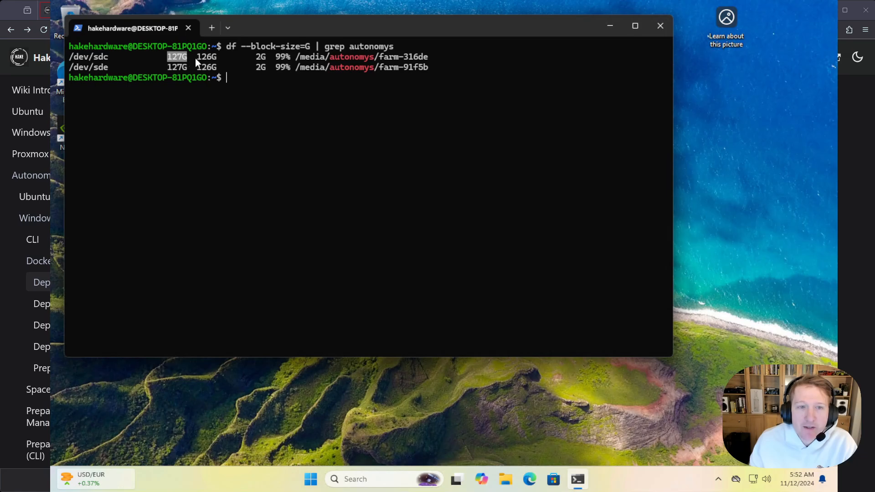
click(199, 58)
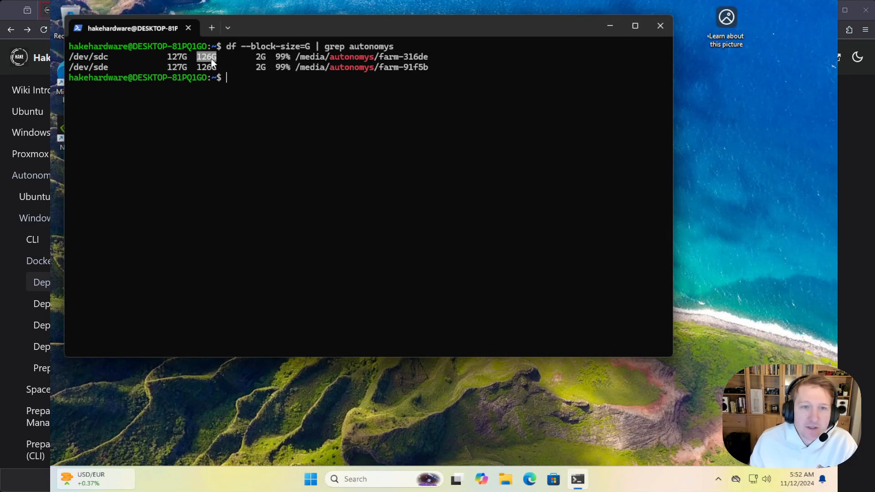
click(258, 59)
drag(257, 56, 264, 56)
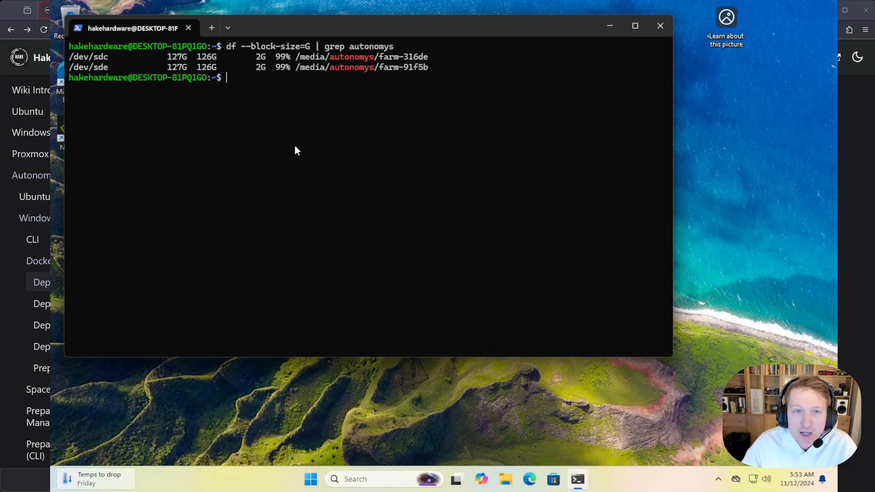
drag(298, 57, 421, 59)
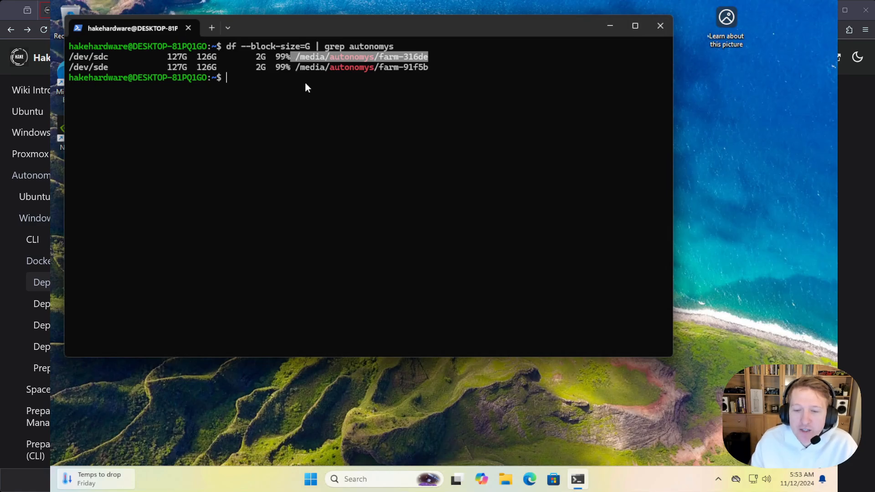
Switch to the browser, open the Astral Autonomys Explorer for Mainnet in a new tab, and check the Archived History Size
key(ctrl+t)
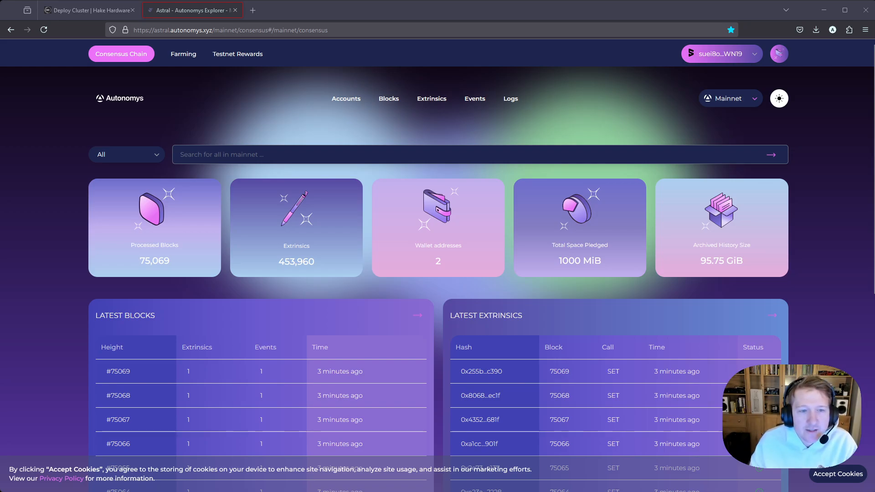
drag(693, 245, 751, 245)
drag(701, 261, 725, 261)
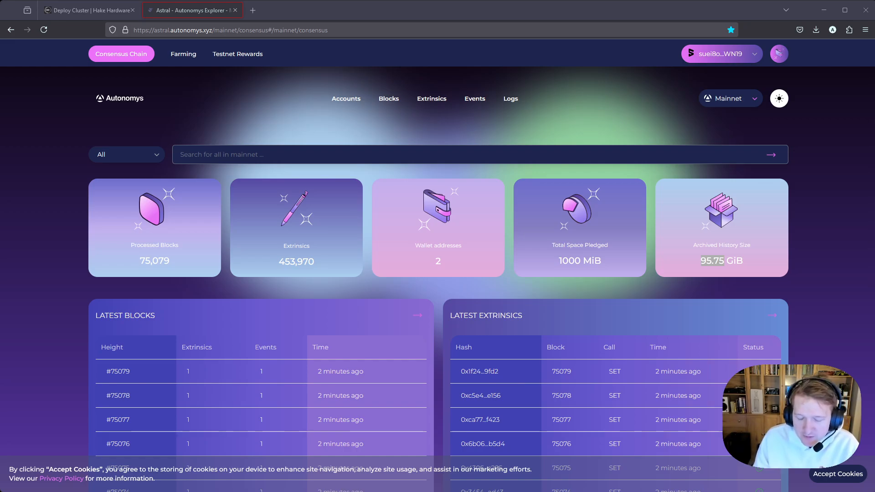
click(624, 110)
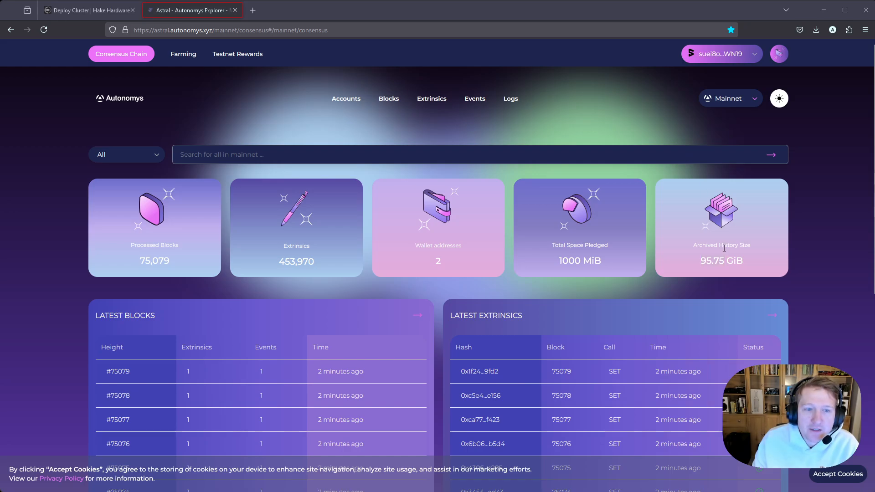
drag(699, 264, 720, 261)
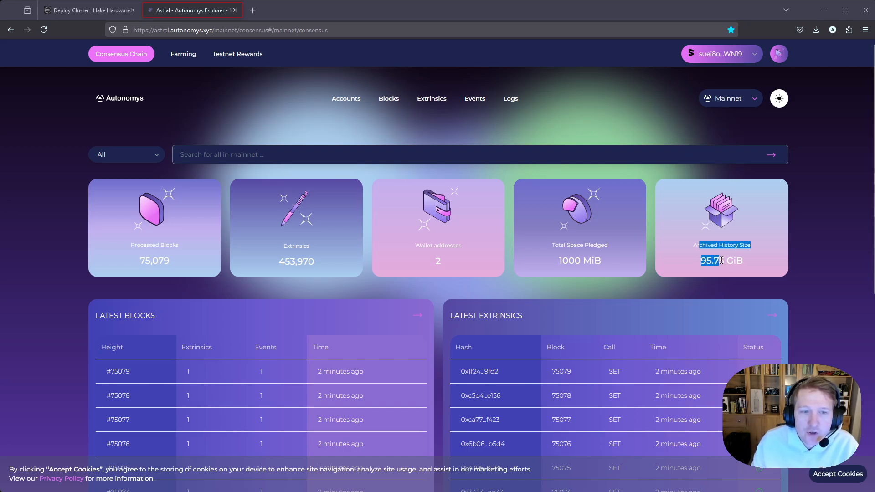
click(724, 260)
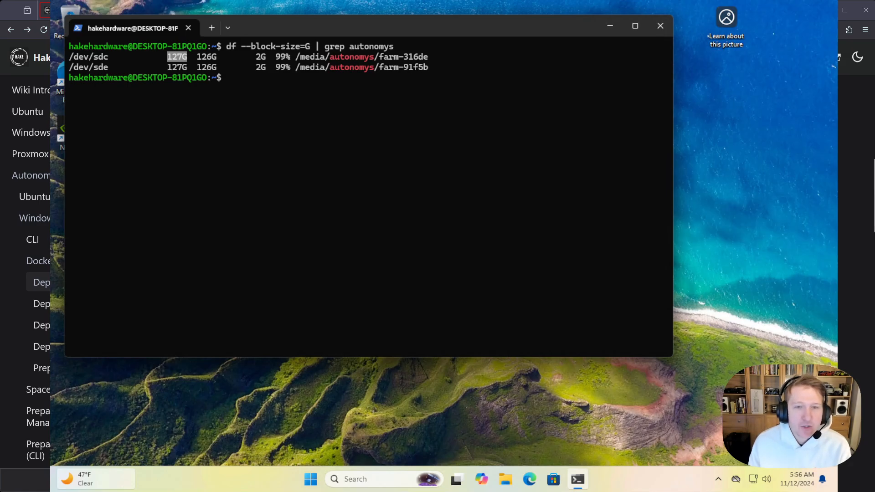
Create the cache and controller folders with `mkdir -p ~/autonomys/cache && mkdir ~/autonomys/controller`, and list the home directory
text(mkdir -p ~/autonomys/cache && mkdir ~/autonomys/controller)
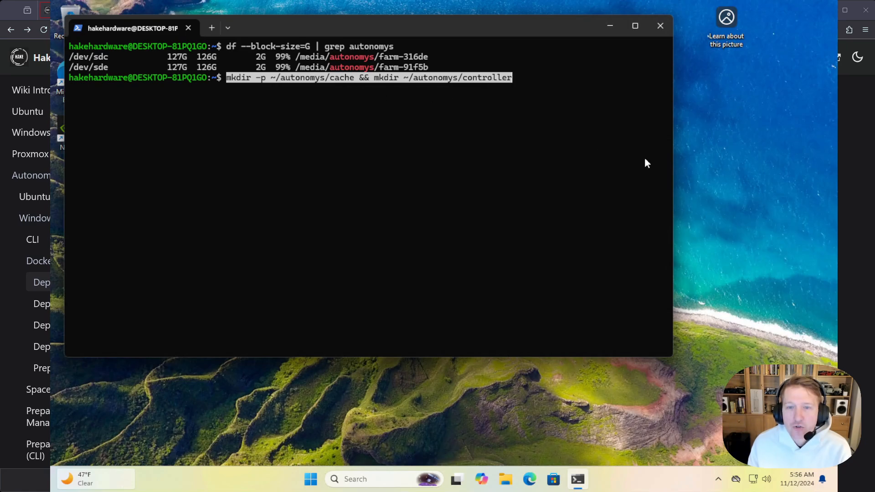
key(Return)
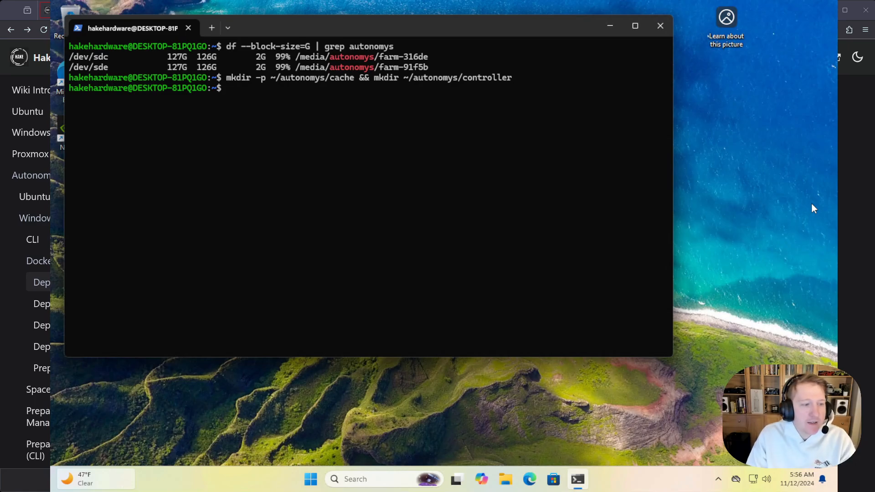
scroll(449, 320, down, 2)
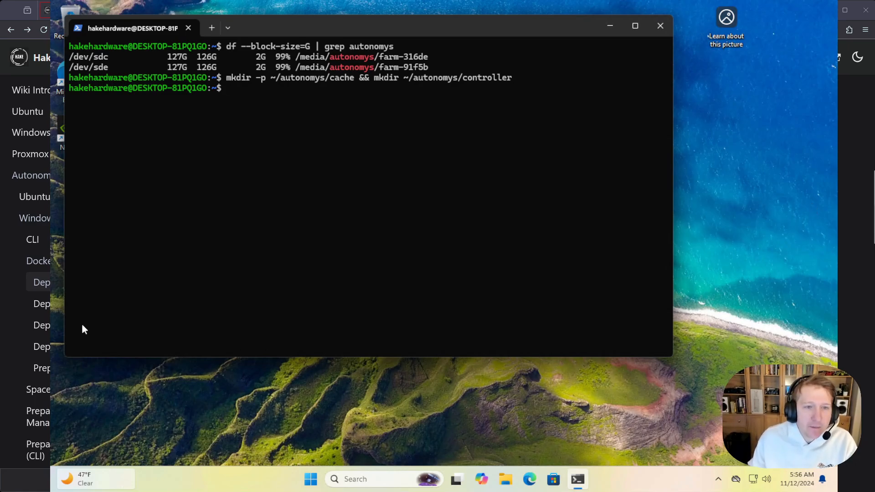
text(ls)
key(Return)
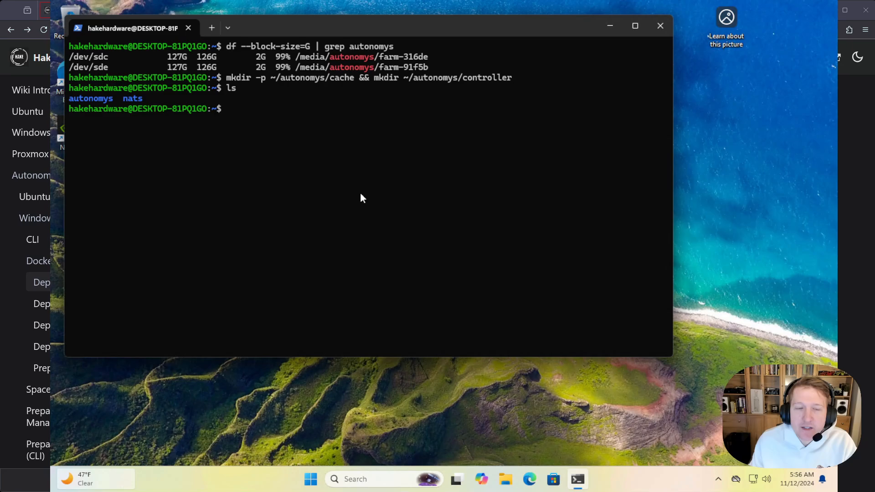
Change the folders' ownership with `sudo chown -R nobody:nogroup ~/autonomys/*`, entering the sudo account password
text(sudo chown -R nobody:nogroup ~/autonomys/*)
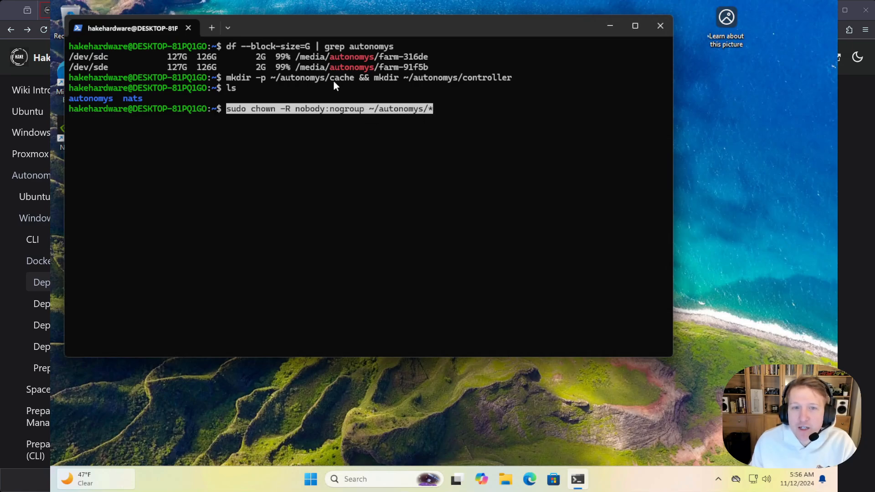
key(Return)
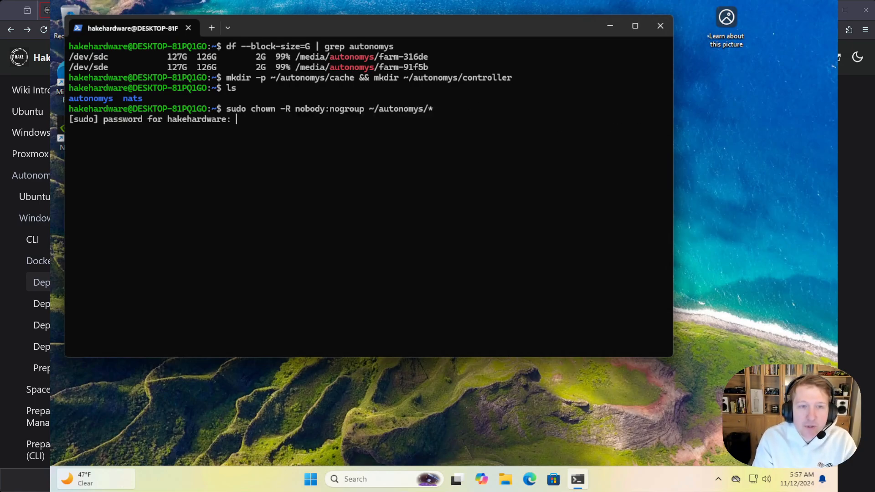
key(Return)
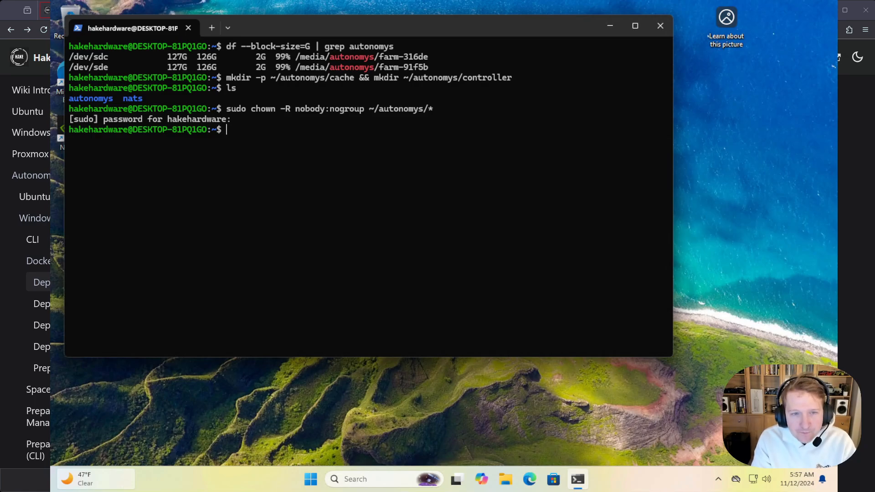
Check the folder ownership with `ls -l autonomys/` and highlight the first farm's mount path in the disk listing
text(ls -l)
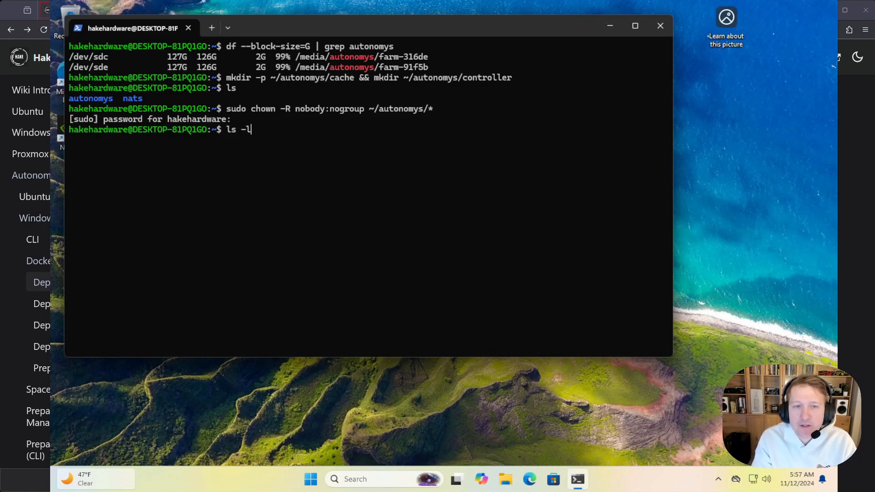
text( /au)
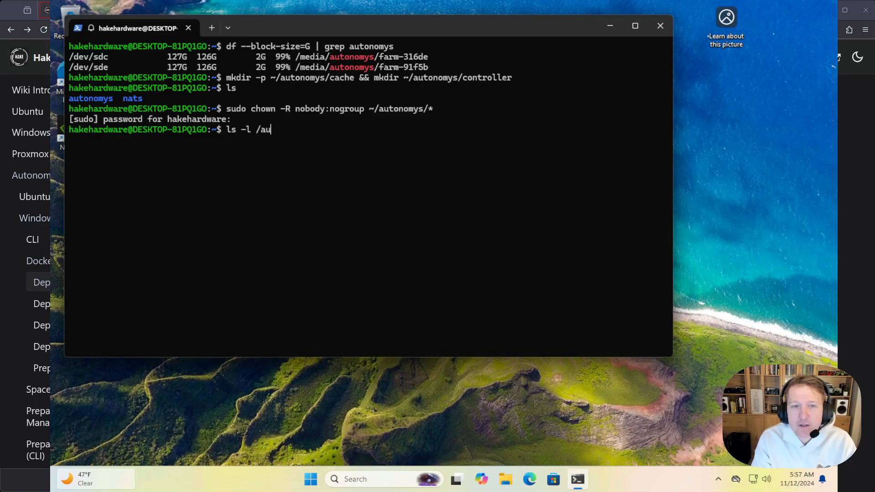
key(BackSpace)
key(BackSpace)
key(BackSpace)
text(au)
key(Tab)
key(Return)
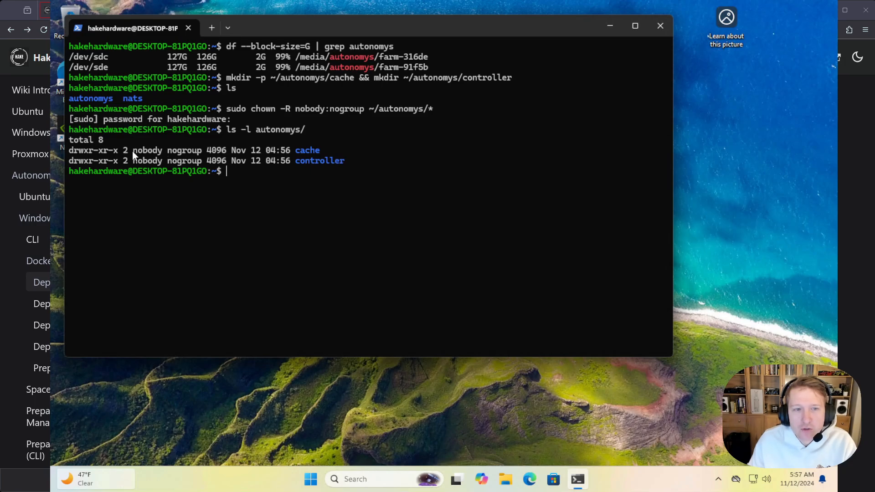
click(235, 175)
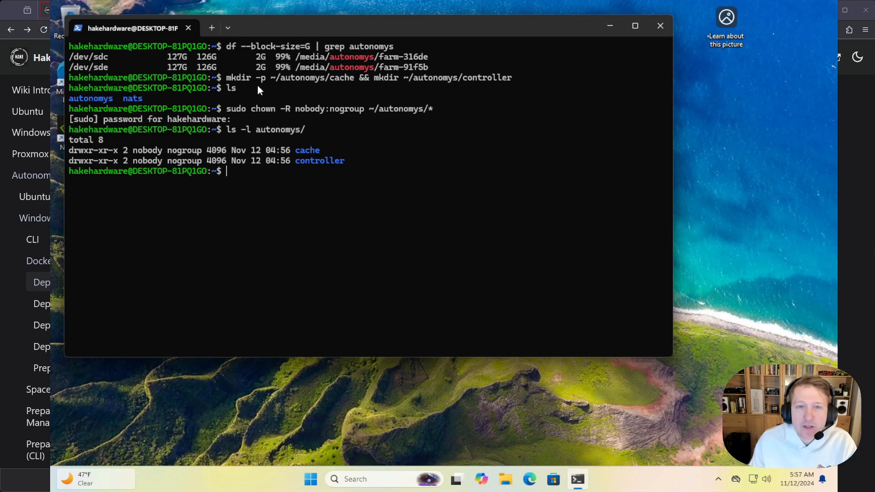
drag(295, 57, 400, 57)
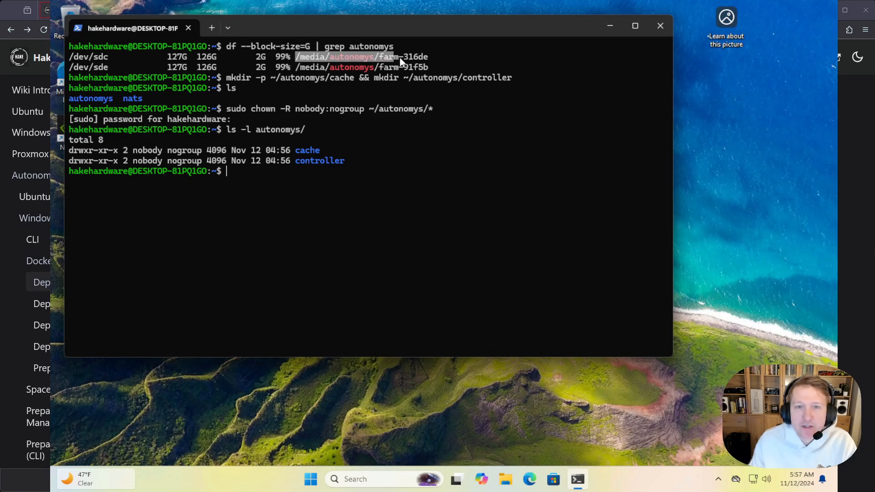
Switch to Edge, open Portainer at localhost:9443, and show the stacks of the local environment
click(529, 479)
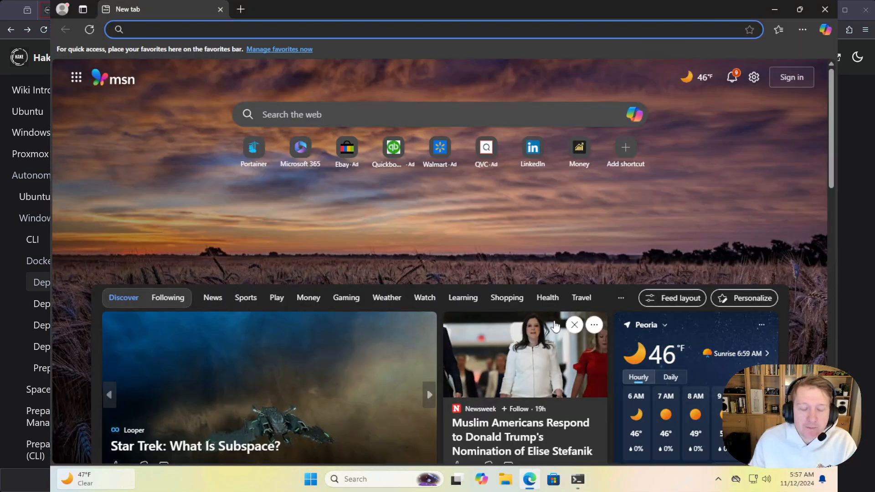
text(local)
key(Return)
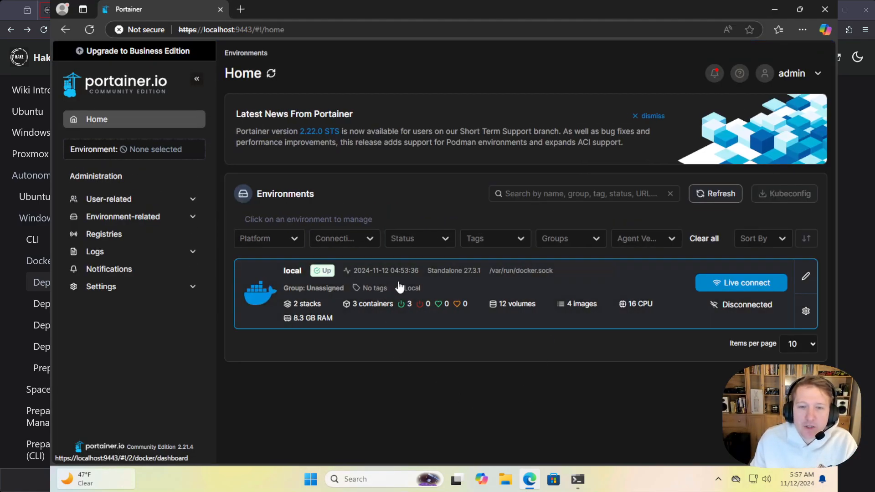
click(399, 286)
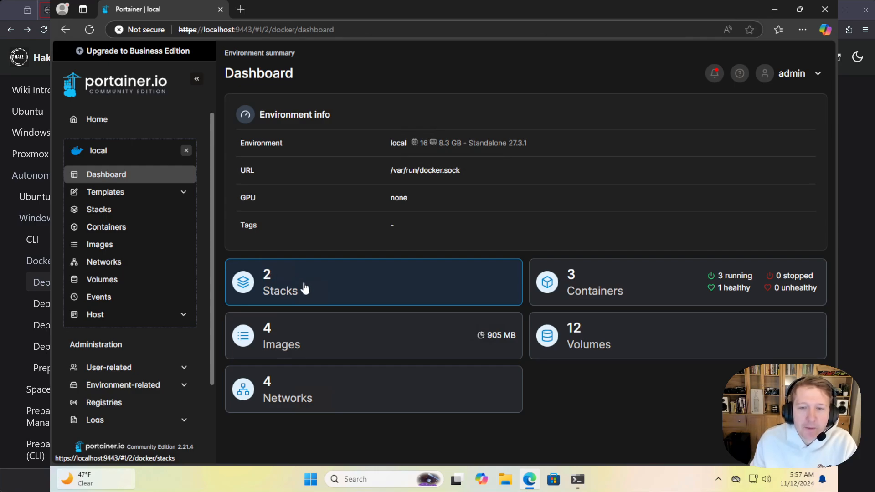
click(304, 288)
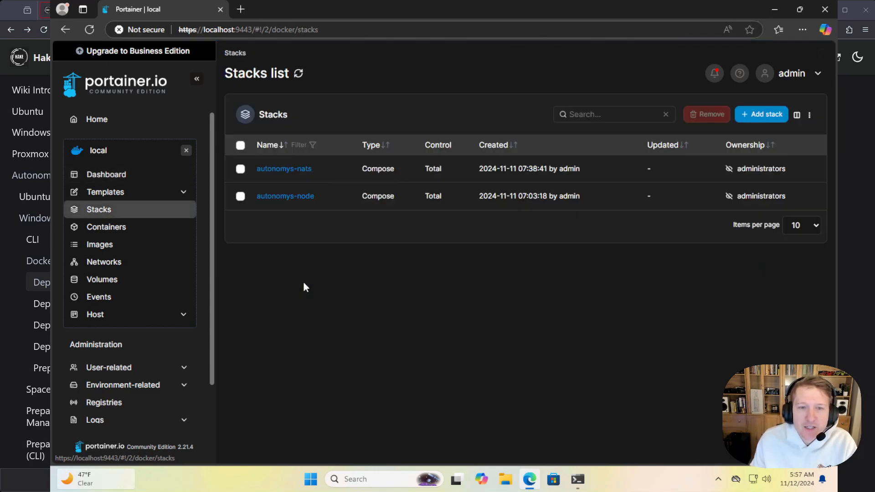
Start a new stack named autonomys-cluster and place the cursor in its empty Web editor
click(762, 114)
click(577, 115)
text(auto)
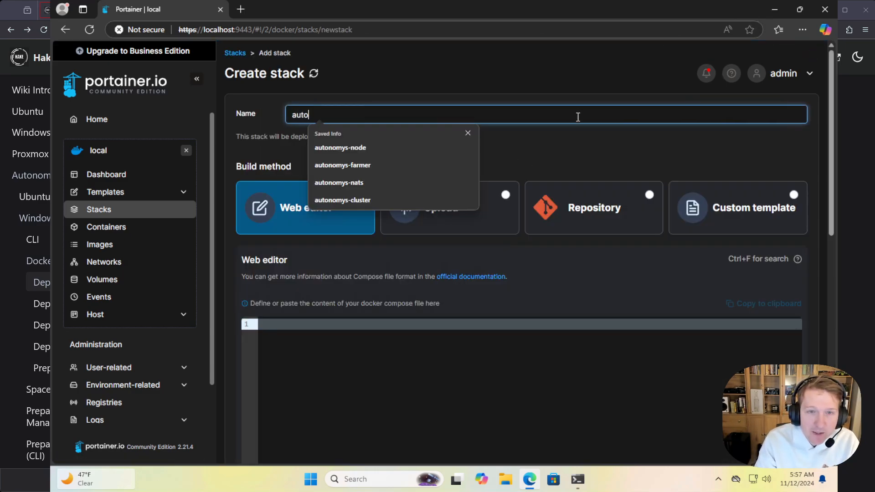
text(nomys-c)
key(Down)
key(Return)
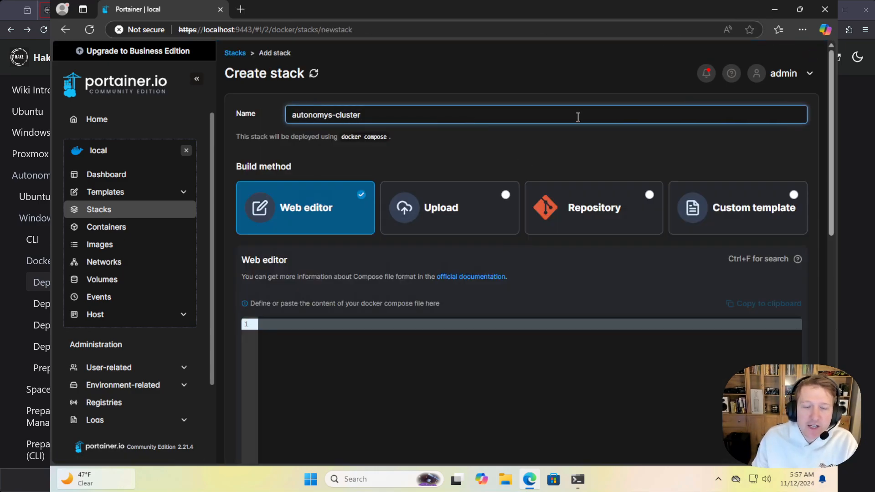
click(449, 348)
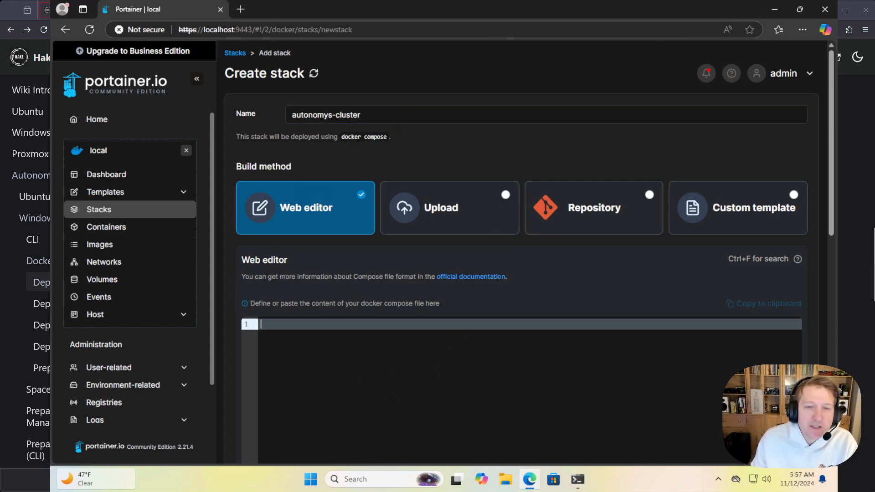
scroll(461, 238, down, 2)
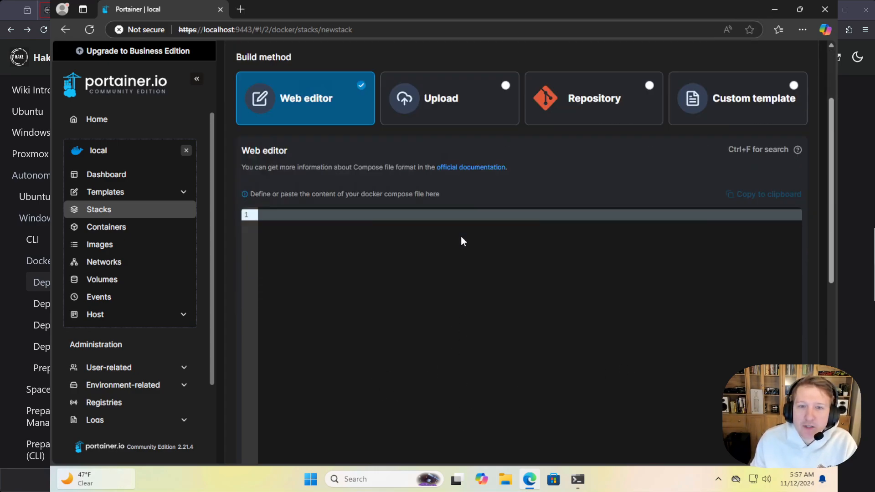
scroll(461, 237, up, 1)
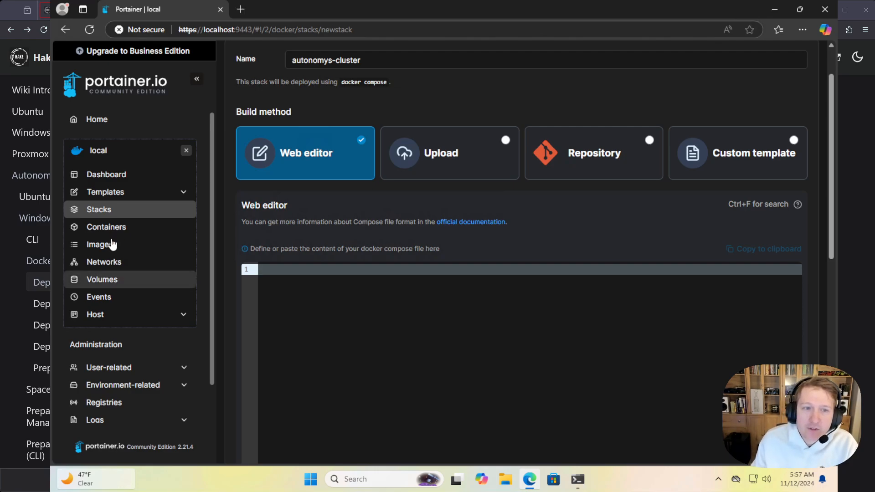
Open Portainer's stacks in a second browser tab and view the list of containers there
middle_click(68, 210)
click(300, 8)
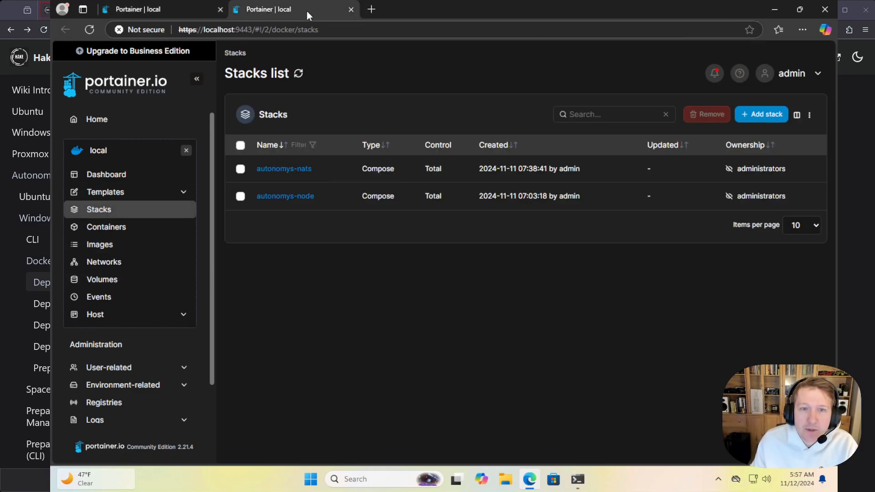
click(104, 226)
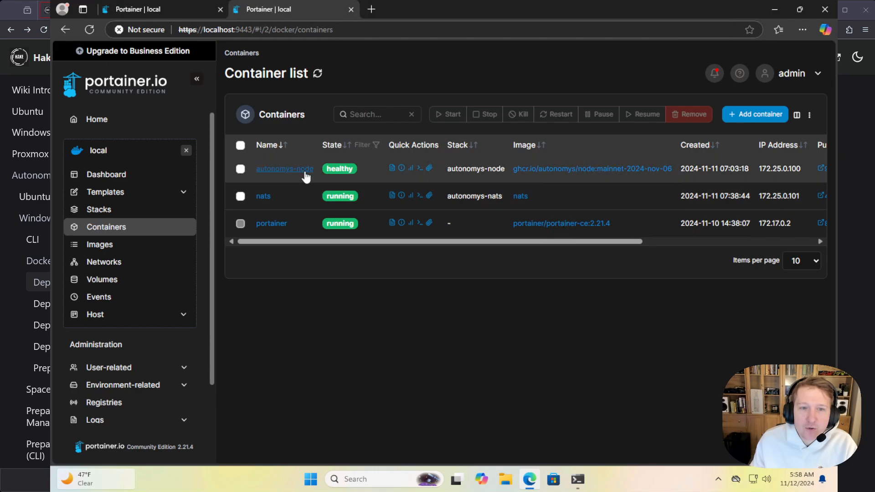
Open the autonomys-nats stack's compose file and check its service name
click(105, 211)
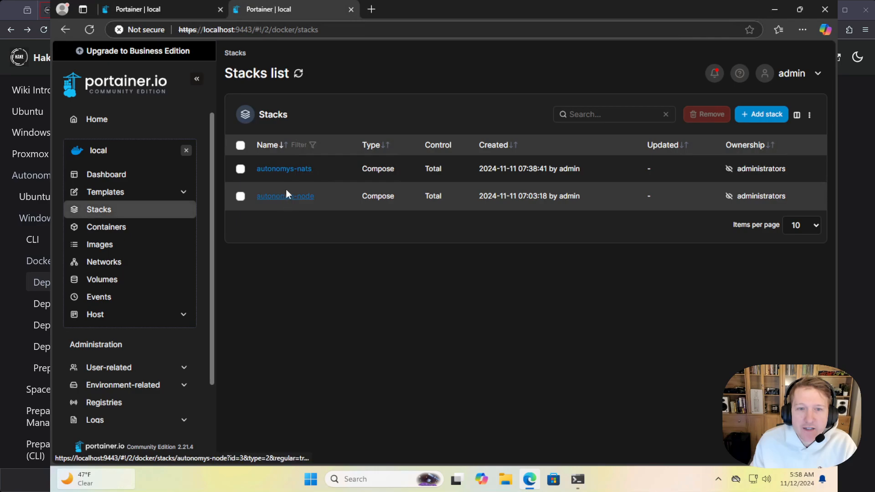
click(294, 176)
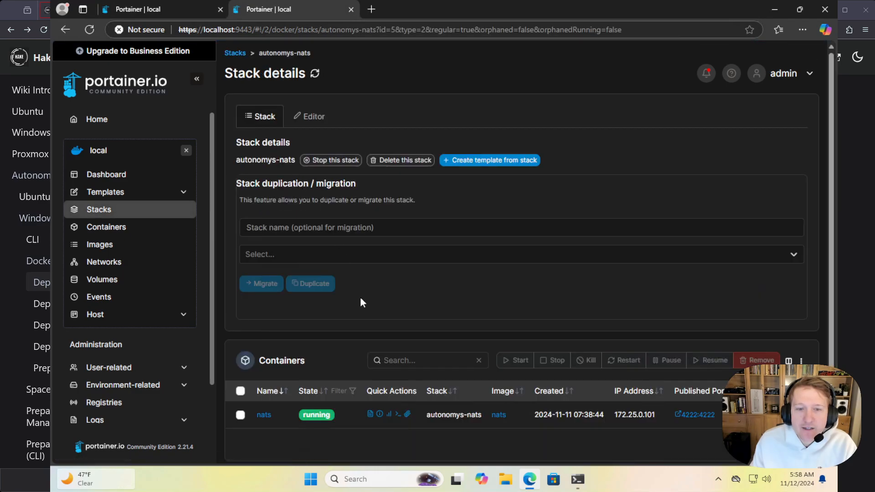
click(305, 116)
double_click(276, 205)
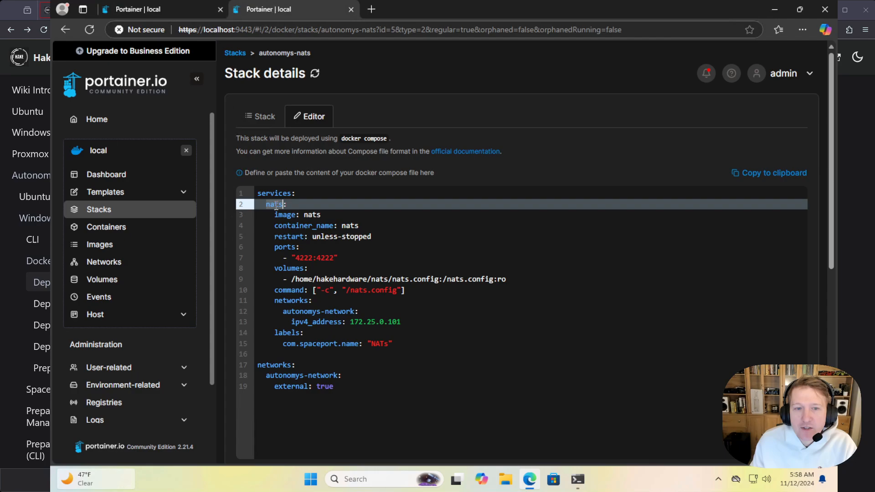
Examine the service name and ipv4_address in the autonomys-node stack's compose file, and close that tab to return to the new stack
click(111, 211)
click(292, 196)
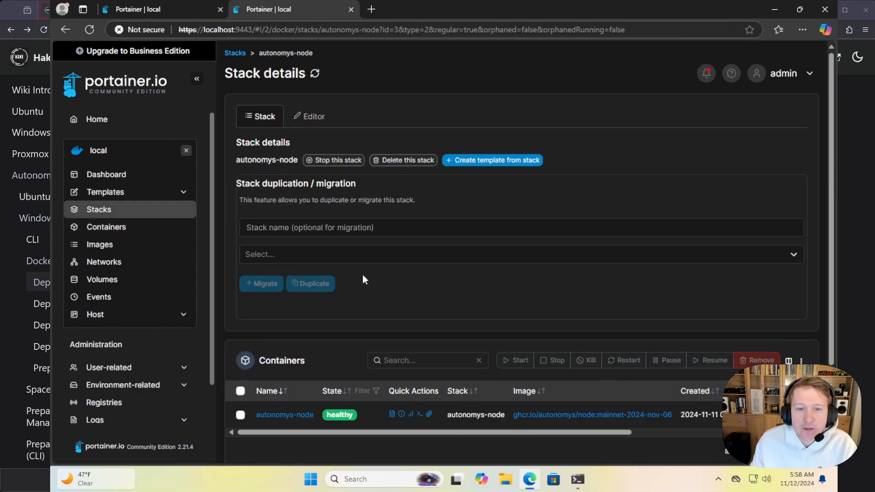
scroll(362, 274, down, 1)
click(308, 63)
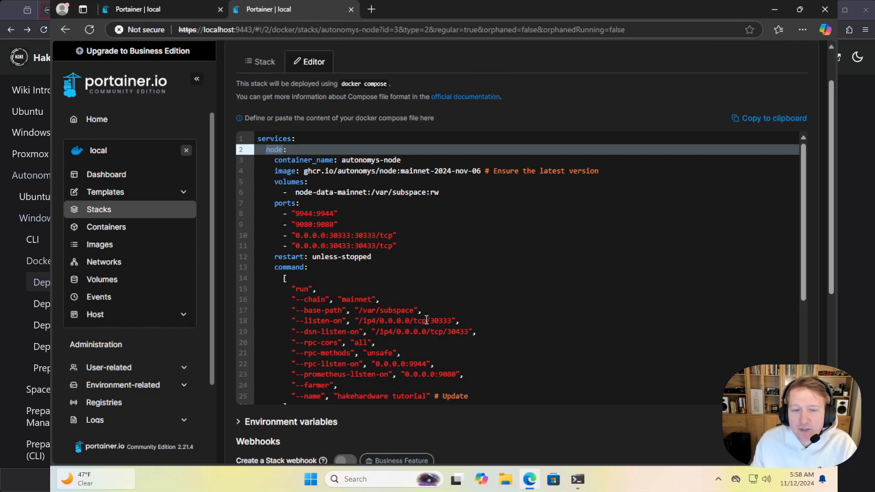
scroll(379, 329, down, 3)
click(383, 278)
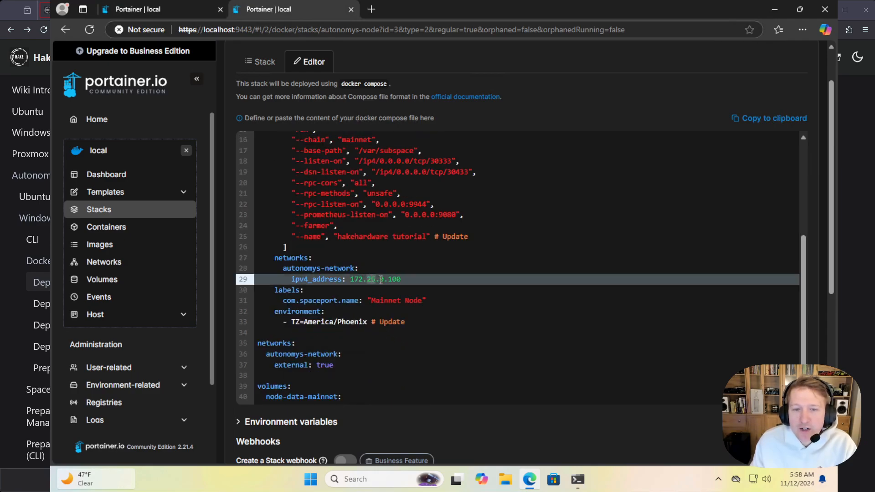
scroll(423, 332, up, 3)
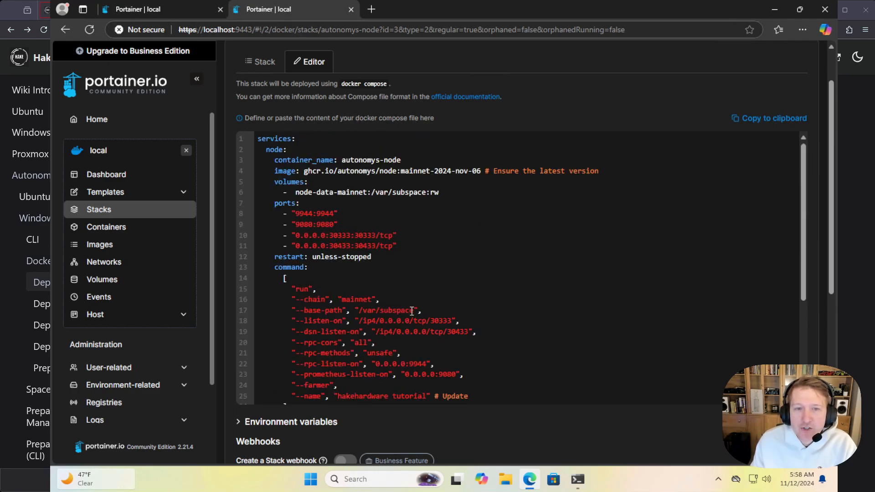
double_click(275, 150)
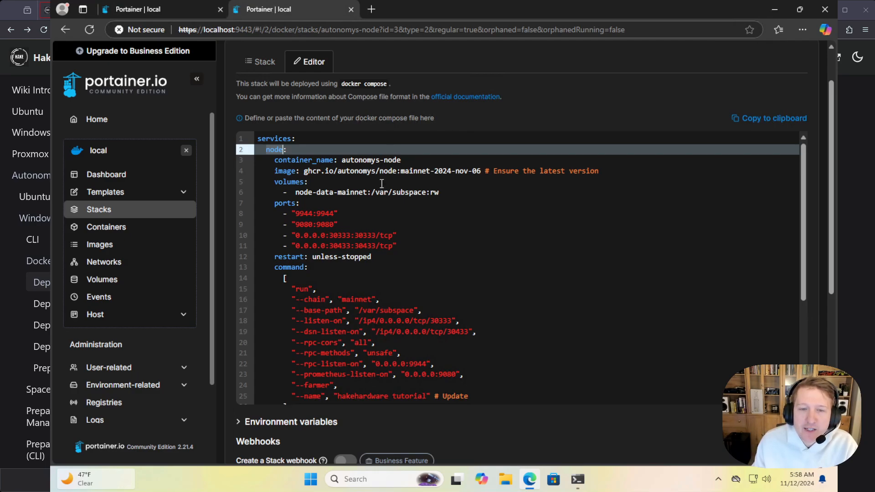
scroll(350, 296, down, 3)
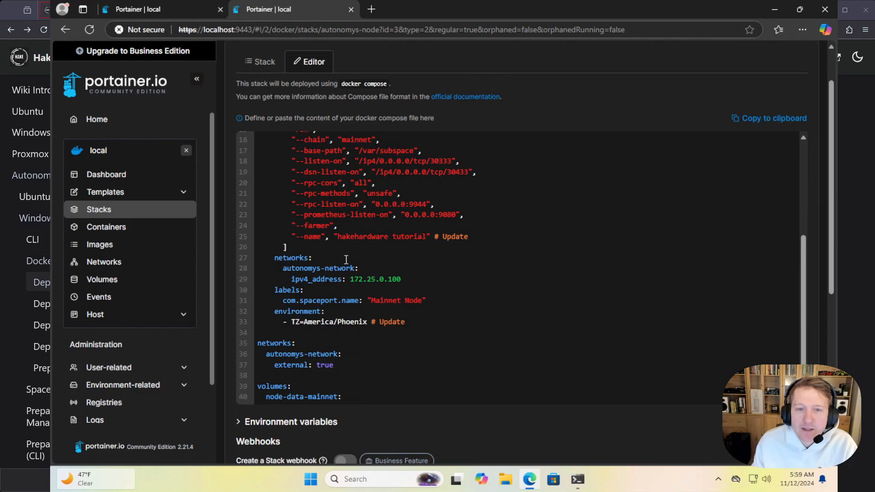
scroll(346, 260, up, 4)
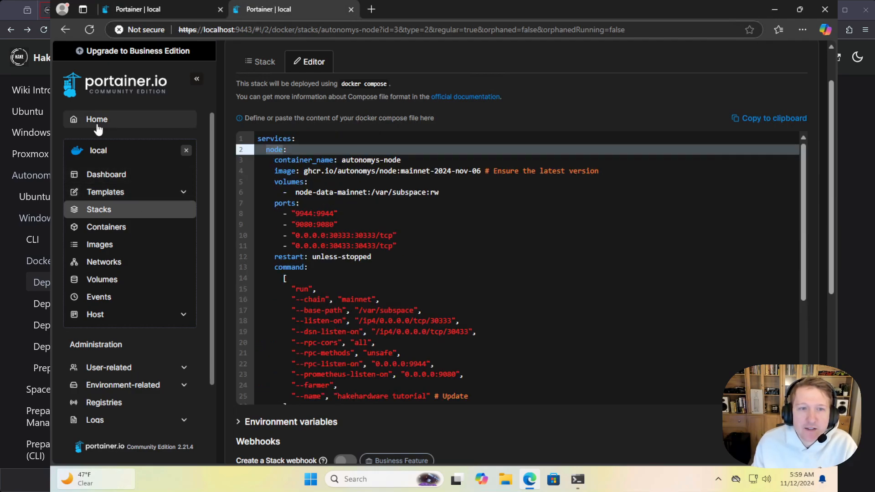
click(351, 9)
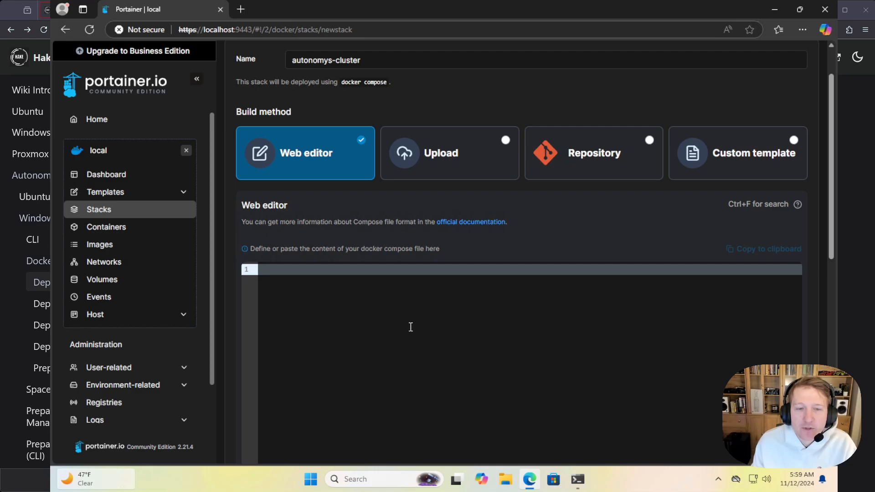
scroll(410, 327, up, 1)
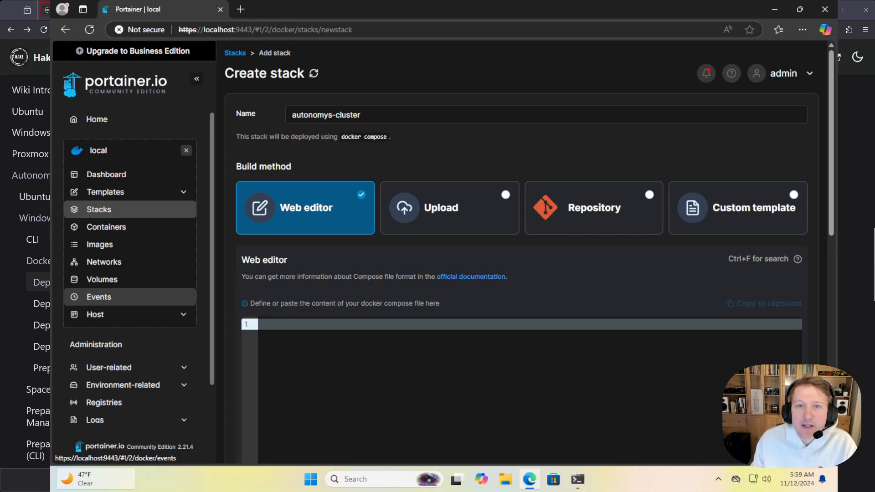
Open cluster-gpu-separate.yaml from the hakehardware/autonomys_files GitHub repository in a new browser tab
click(242, 9)
text(https://github.com/hakehardware/autonomys_files/blob/main/docker/cluster/cluster-gpu-separate.yaml)
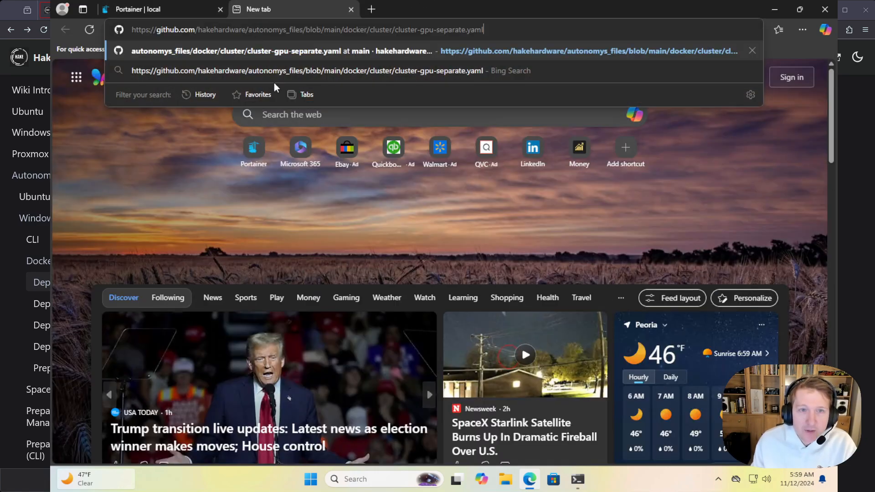
key(Return)
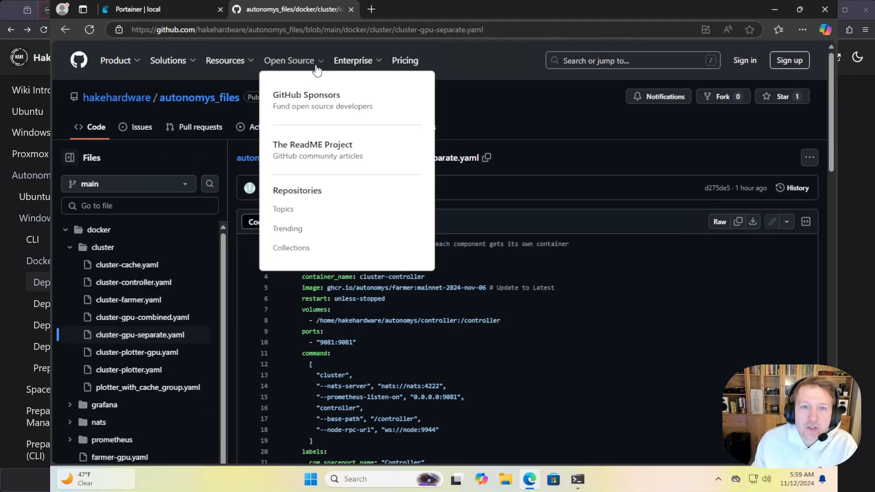
Examine the cluster-controller, cluster-cache, cluster-plotter and cluster-farmer services defined in cluster-gpu-separate.yaml
scroll(644, 326, down, 2)
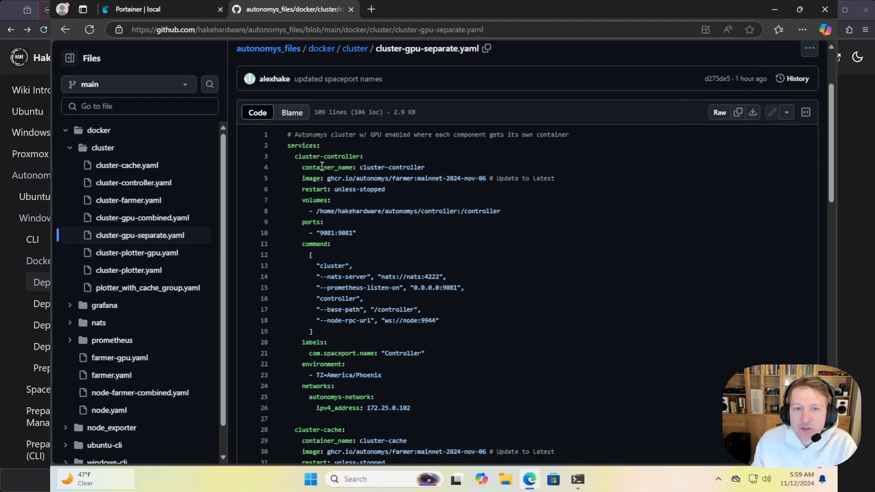
scroll(322, 166, down, 1)
click(303, 101)
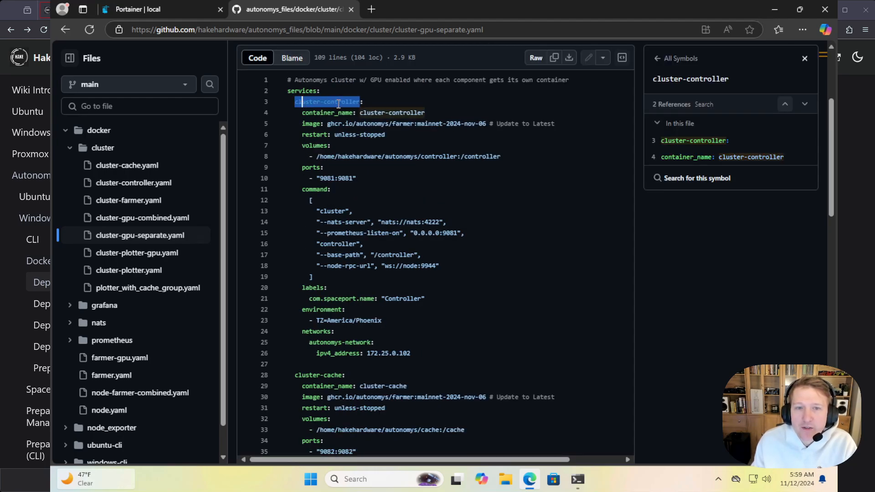
scroll(312, 216, down, 3)
click(312, 213)
scroll(314, 215, down, 3)
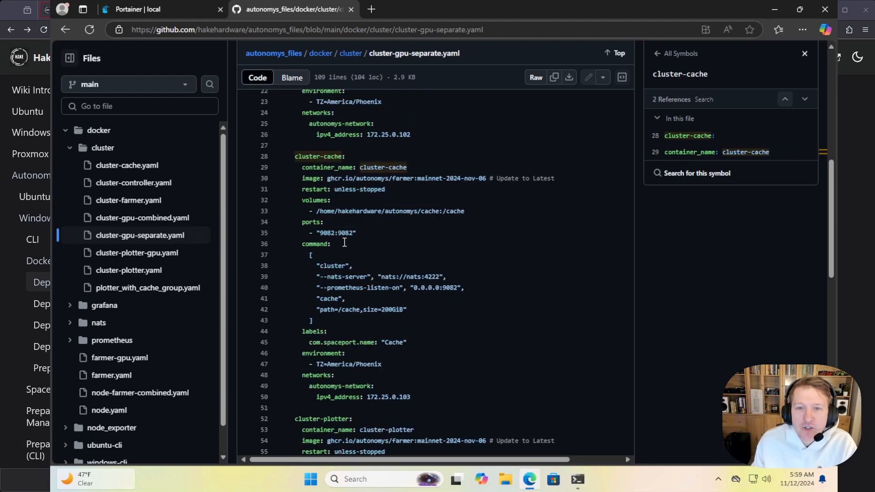
click(315, 305)
scroll(322, 308, down, 3)
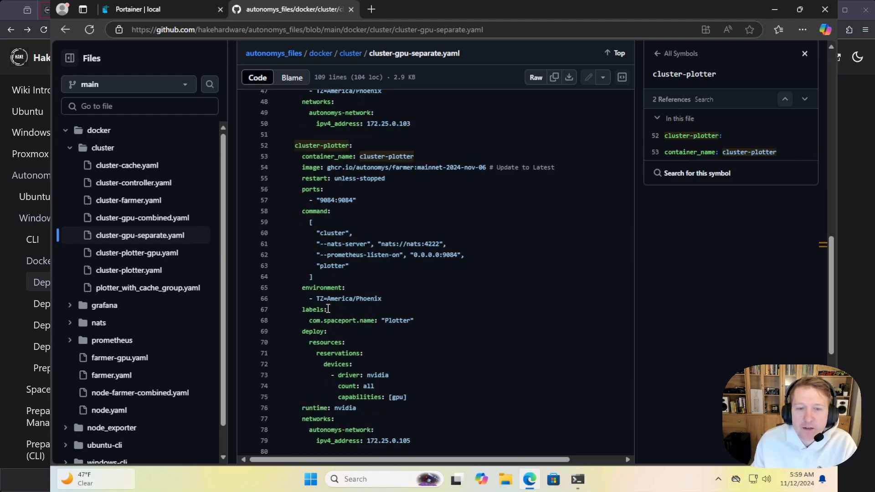
scroll(314, 310, down, 3)
click(308, 310)
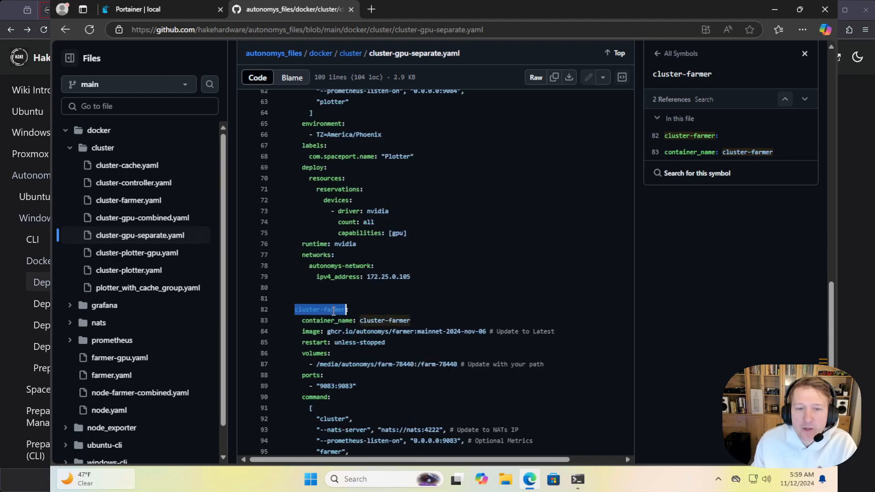
scroll(441, 381, up, 9)
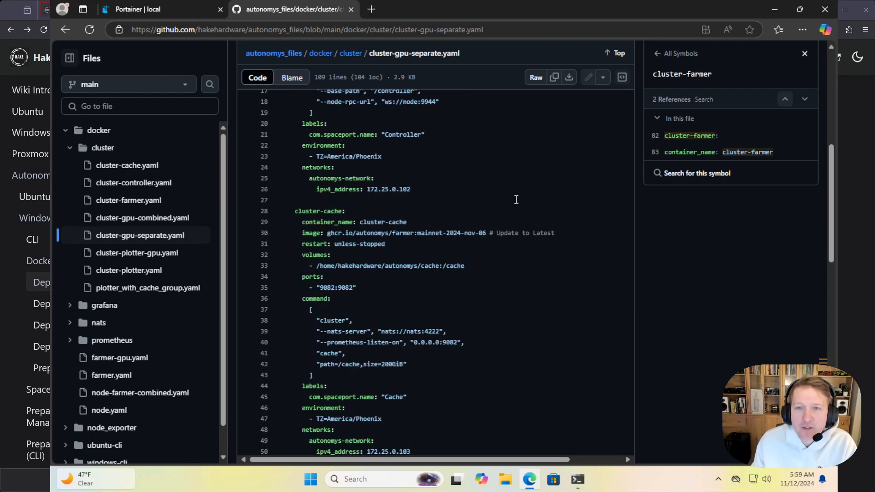
Copy the whole cluster-gpu-separate.yaml file and paste it into the autonomys-cluster stack's Web editor
click(554, 81)
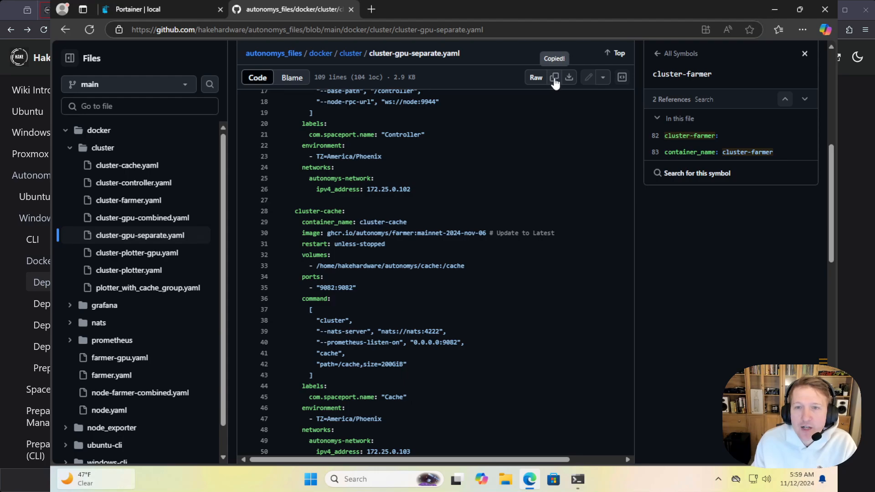
click(137, 9)
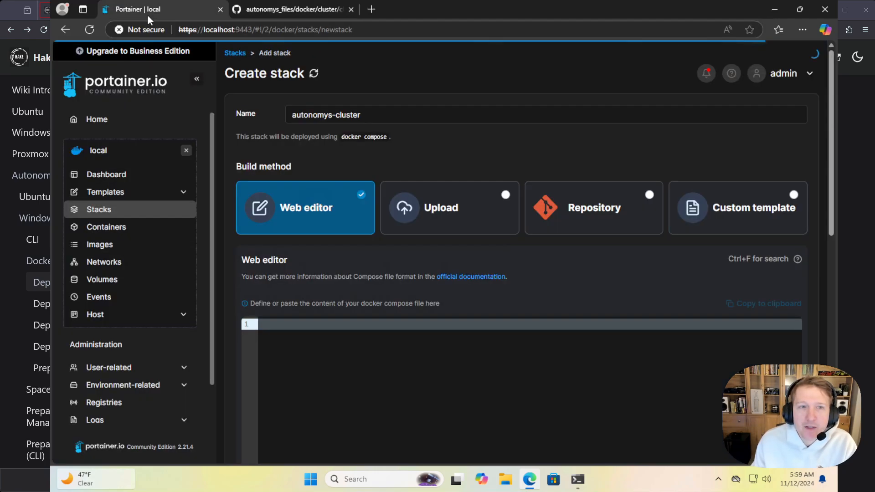
click(326, 368)
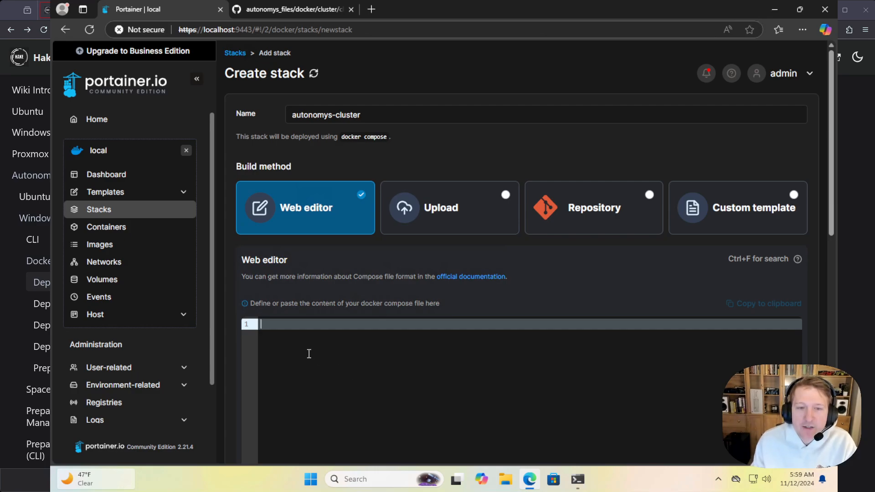
key(ctrl+v)
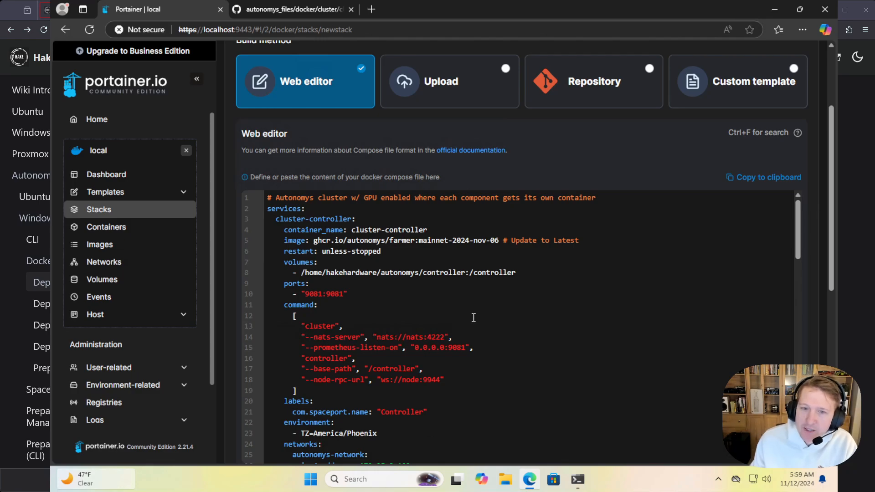
Examine the release tag at the end of the cluster-controller image line in the pasted compose file
click(500, 241)
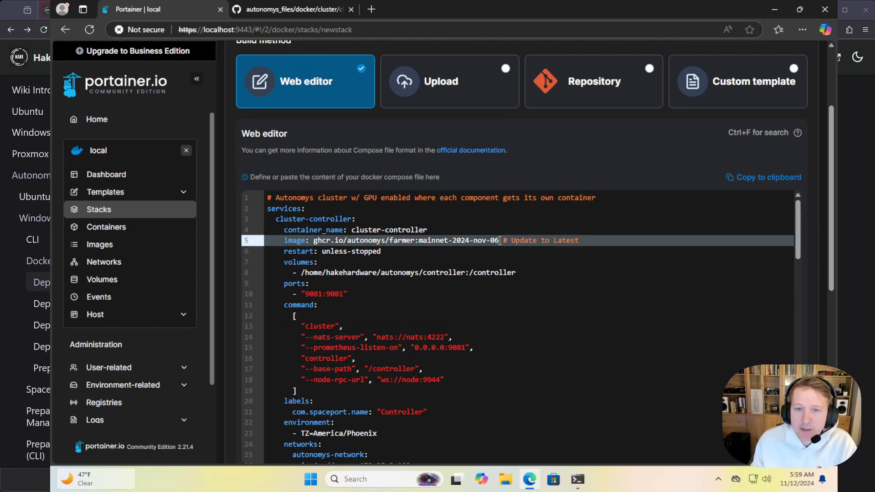
drag(500, 240, 454, 241)
click(420, 240)
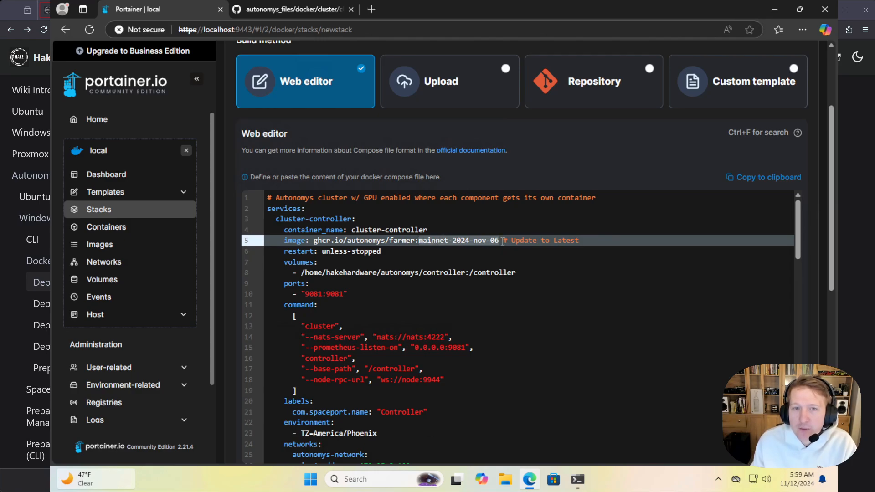
Search the web for "autonomys subspace" in a new tab and look up the latest release in the autonomys/subspace GitHub repository
click(370, 9)
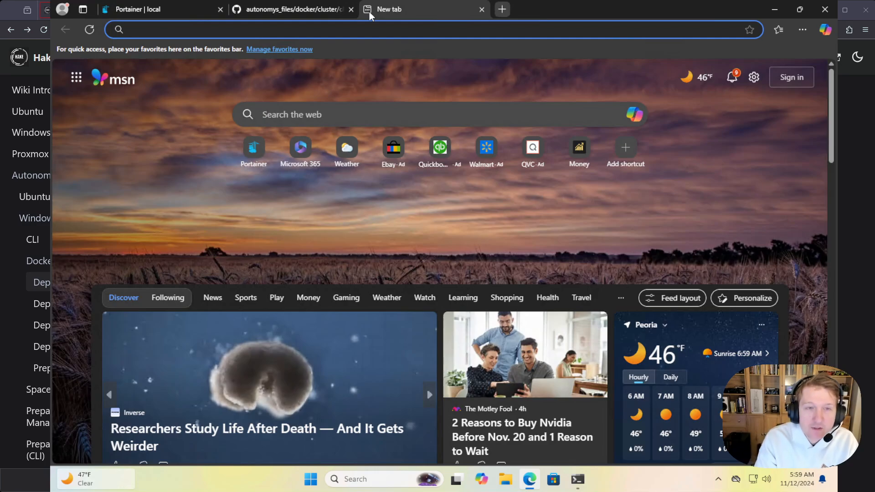
text(autonomys sub)
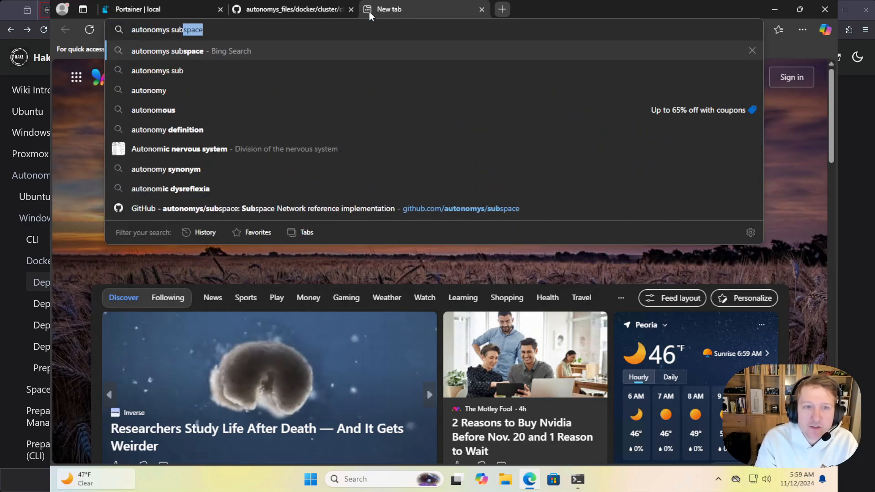
text(space)
key(Return)
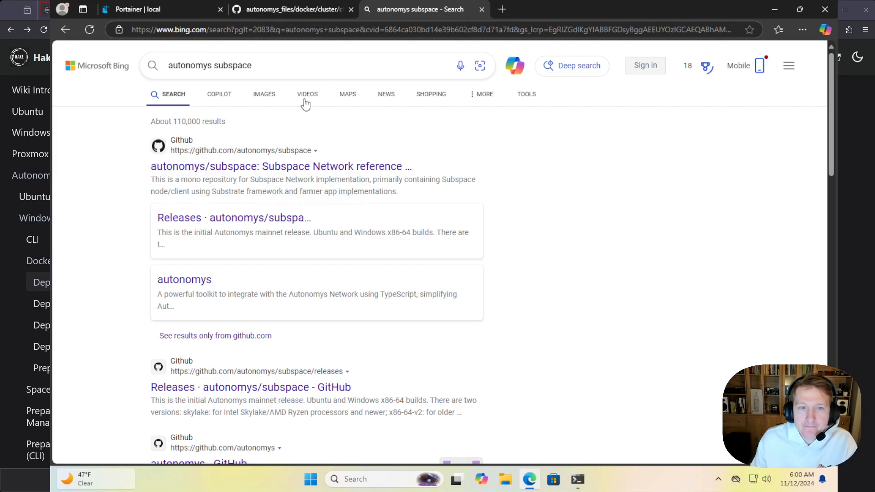
click(261, 167)
scroll(703, 280, down, 3)
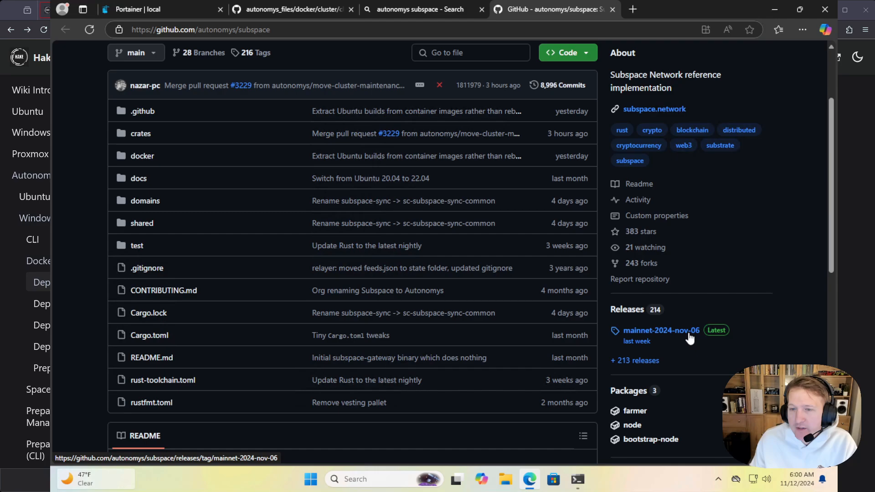
Return to the new stack and check the cluster-controller image tag against the latest Subspace release
click(165, 10)
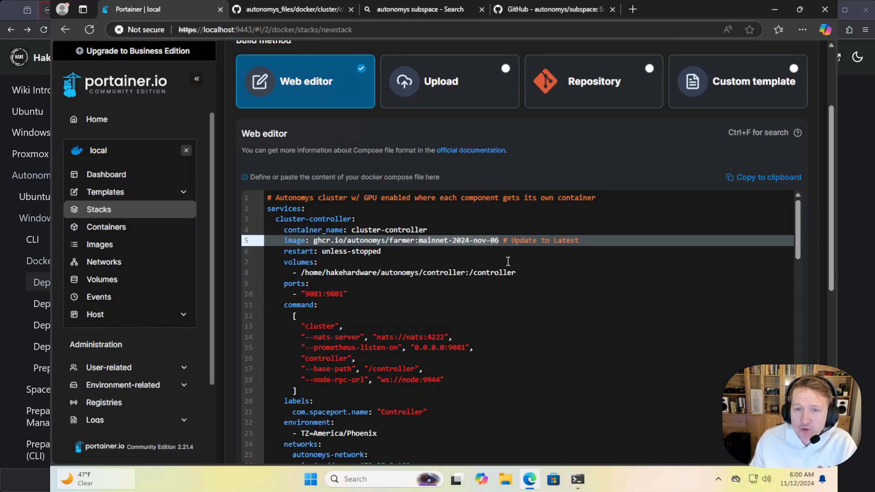
click(500, 241)
click(425, 261)
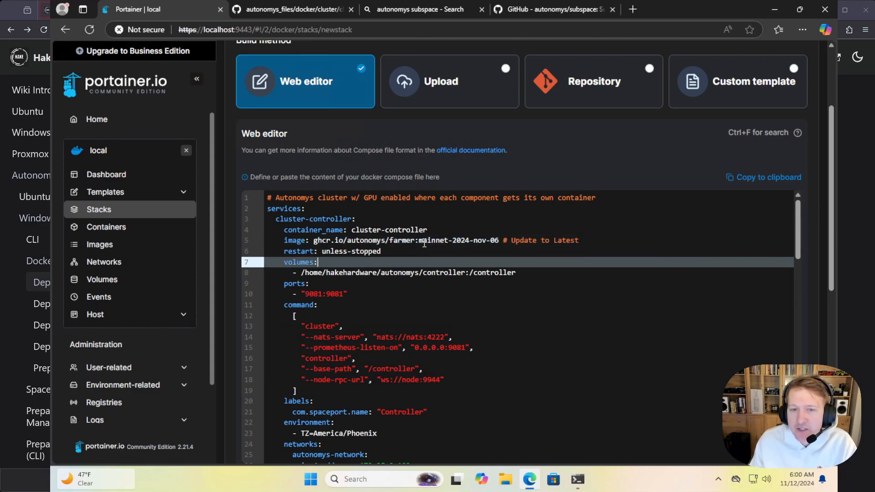
drag(420, 241, 500, 240)
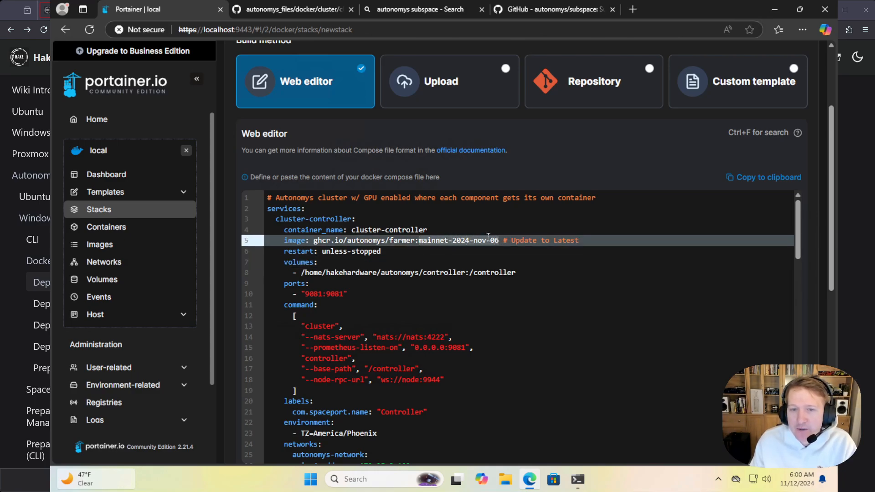
Open the latest release's page in the autonomys/subspace repository and highlight the release name
click(537, 12)
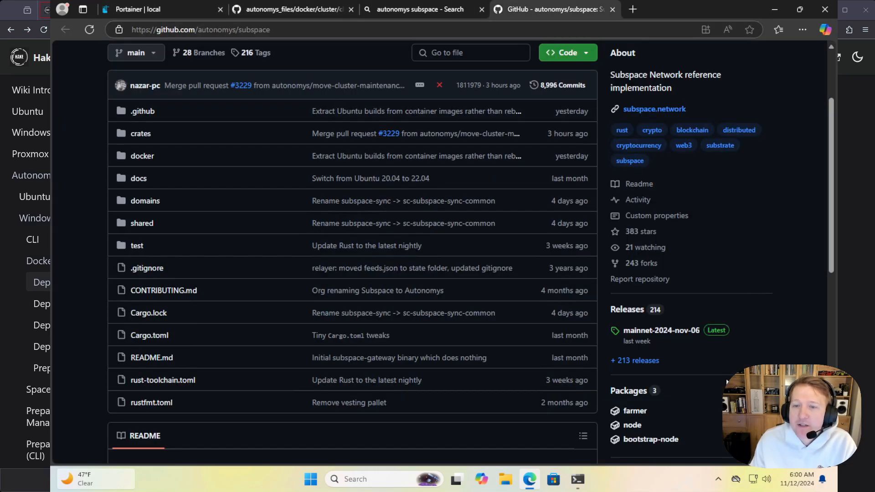
click(660, 331)
drag(118, 206, 294, 207)
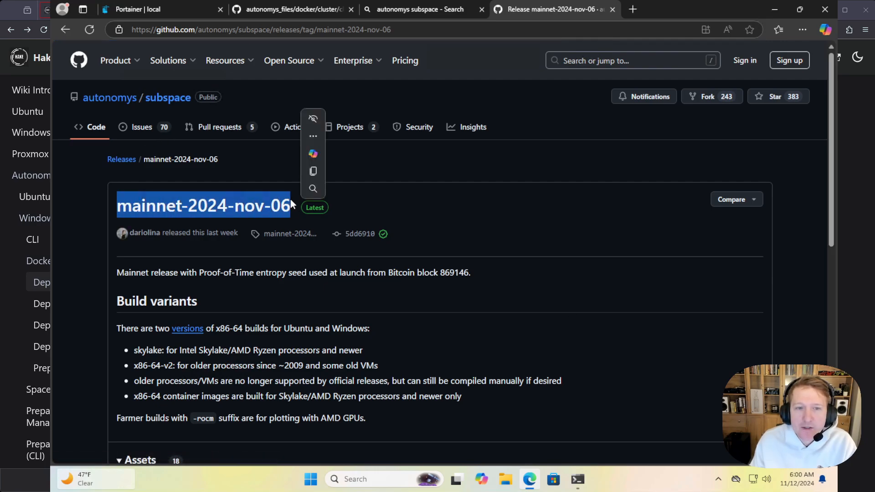
Go back to the new stack and examine the host path in the cluster-controller's volume mapping
click(152, 10)
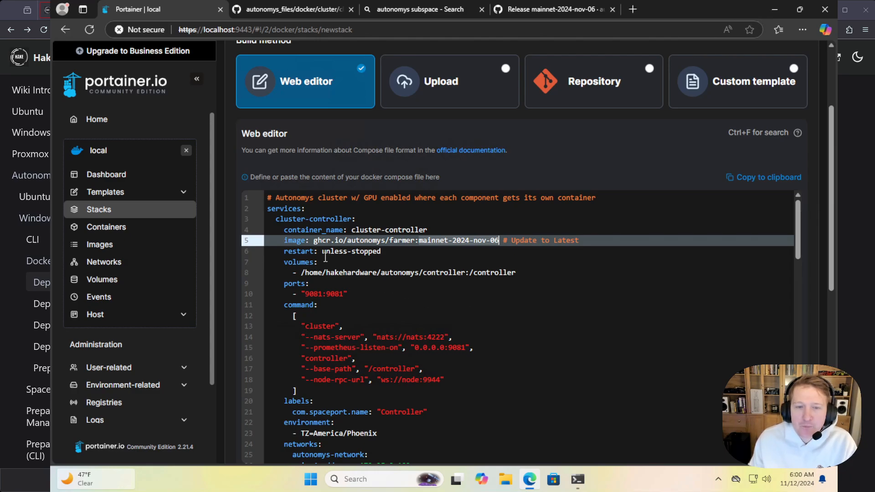
click(301, 272)
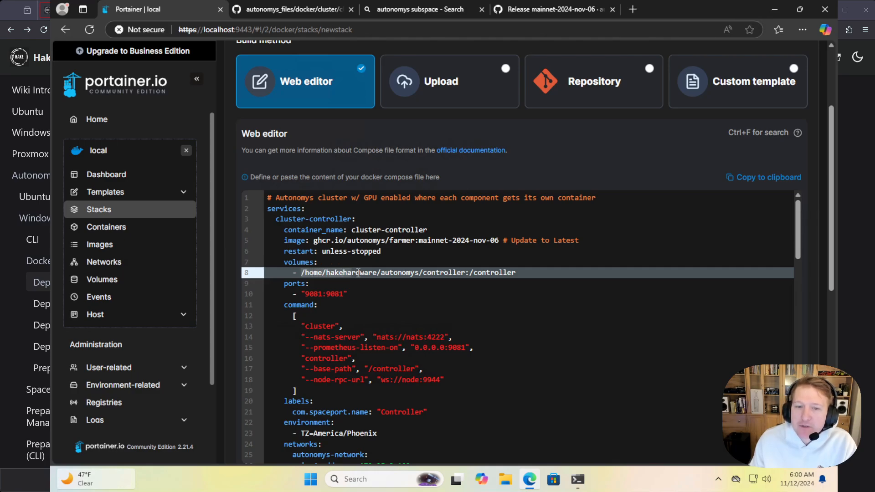
drag(442, 273, 466, 273)
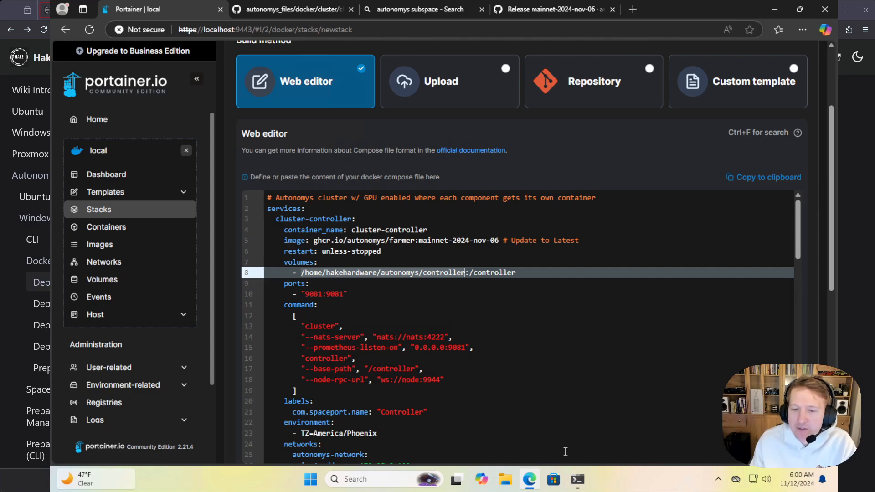
Switch to the WSL terminal and change into the autonomys/controller/ directory
click(577, 480)
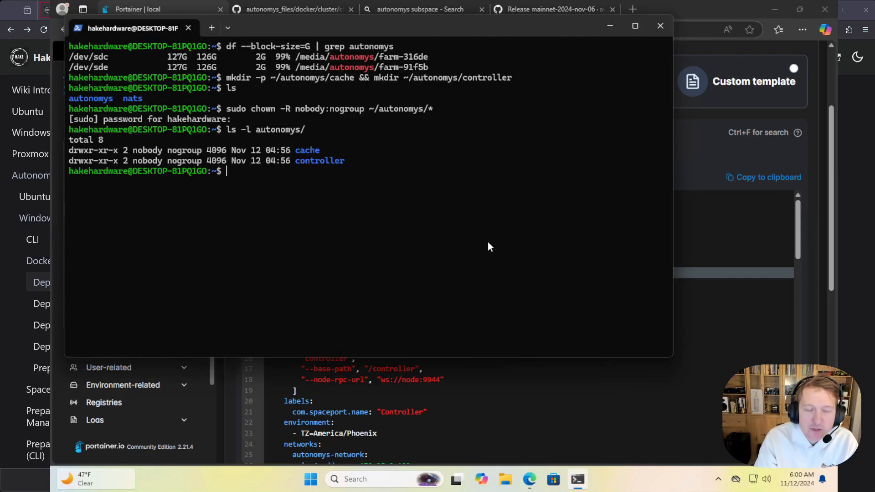
text(cd a)
key(Tab)
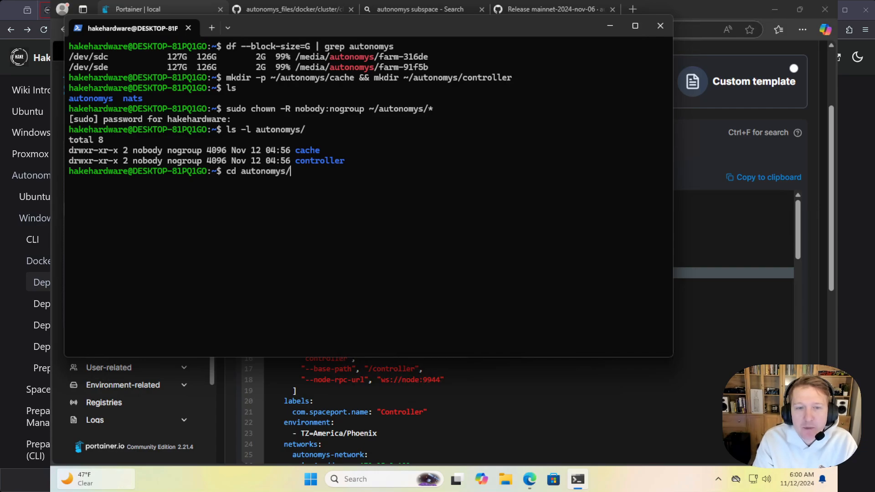
text(cac)
key(BackSpace)
key(BackSpace)
text(o)
key(Tab)
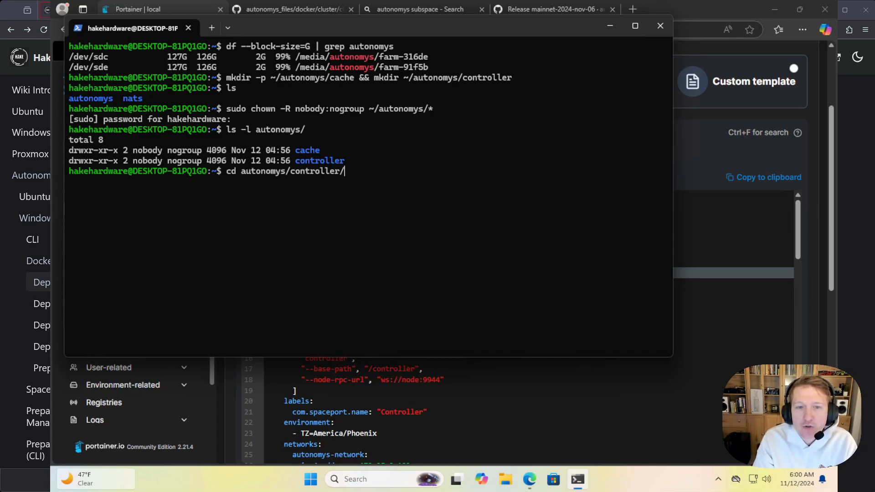
key(Return)
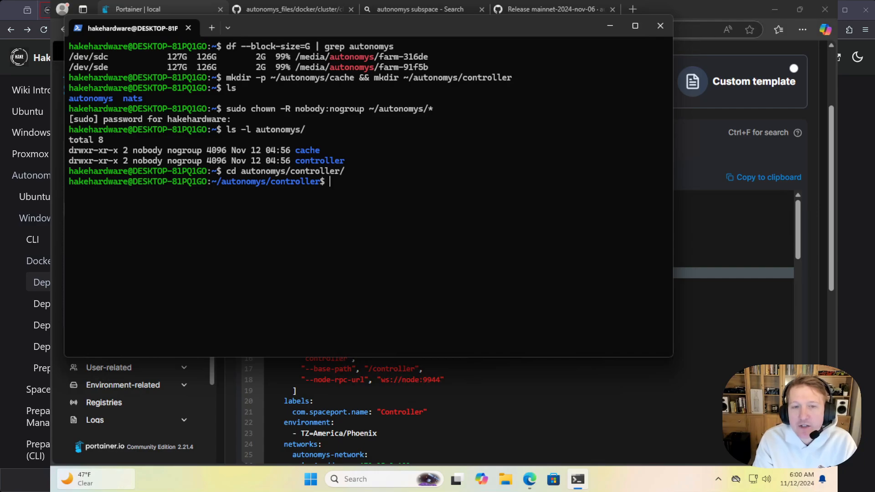
Print the controller directory's full path with pwd and select the path in the output
text(pwd)
key(Return)
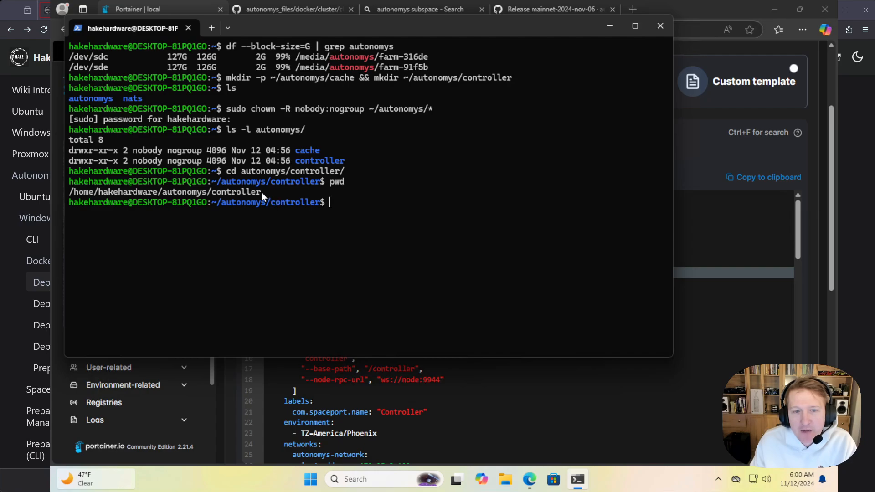
drag(261, 192, 140, 195)
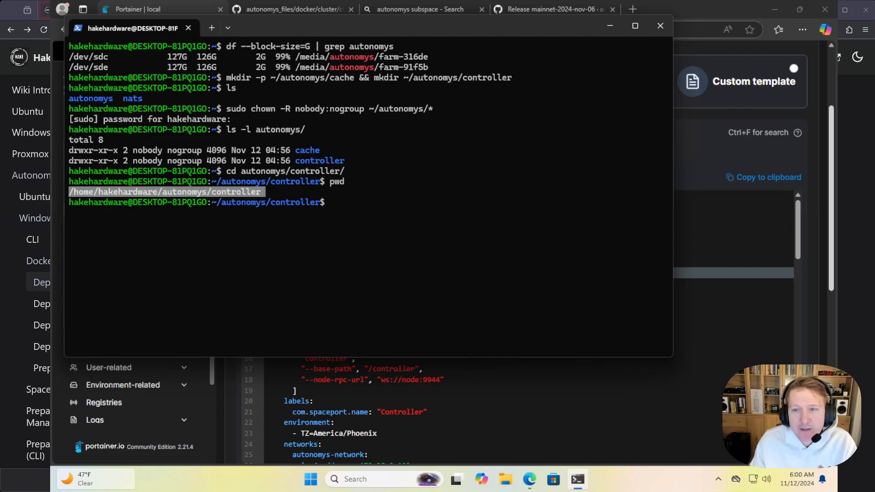
Switch back to Portainer and compare the cluster-controller volume's host path, before the colon, with the terminal's path
click(820, 218)
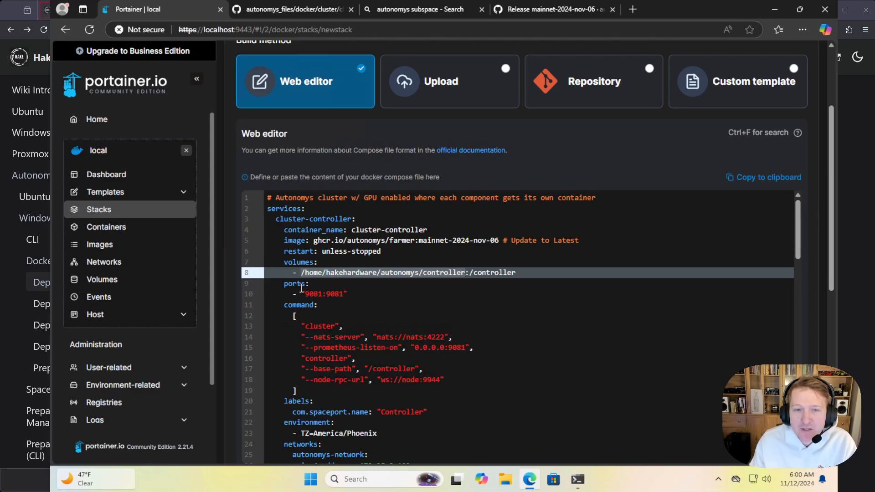
click(303, 273)
drag(301, 273, 465, 273)
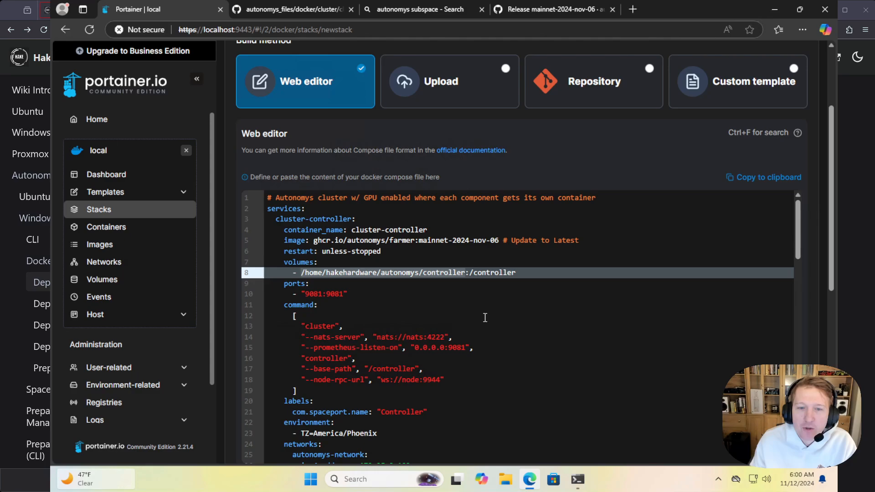
click(470, 273)
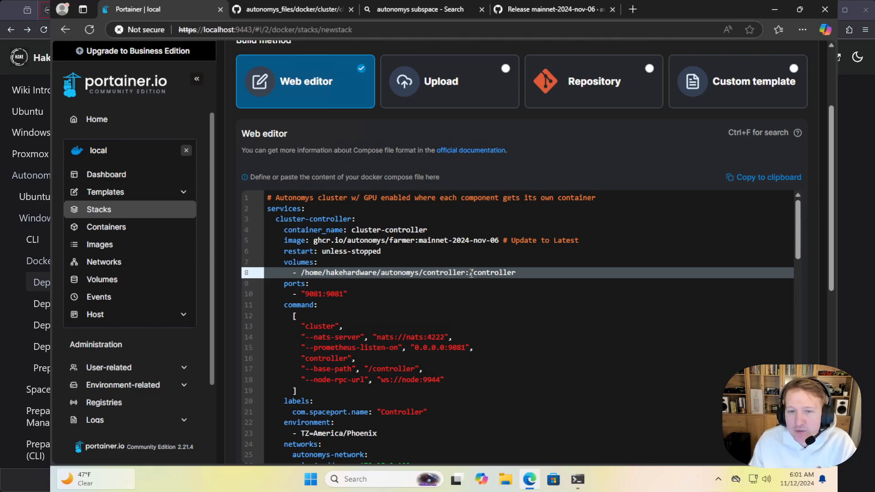
Examine the container path after the colon and the host path before it in the cluster-controller's volume mapping
drag(470, 272, 518, 272)
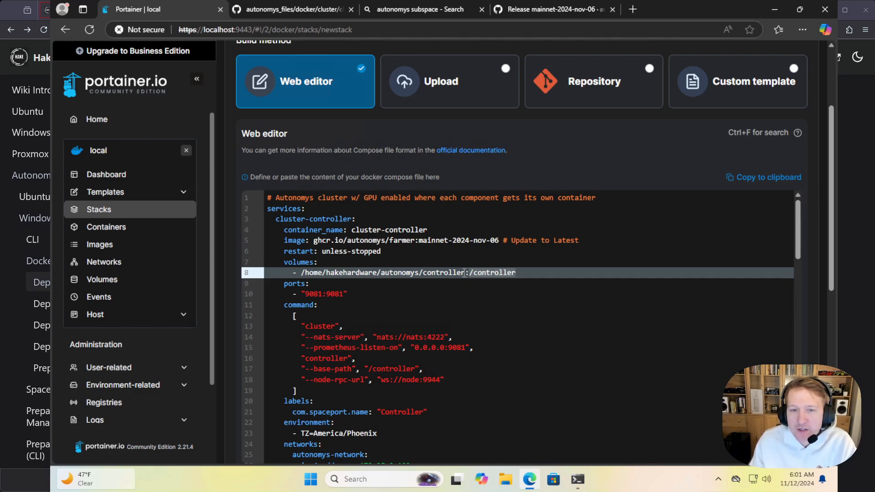
drag(466, 272, 301, 273)
Try replacing the host name nats in the cluster-controller's --nats-server address with an IP address starting with 172
scroll(515, 335, down, 2)
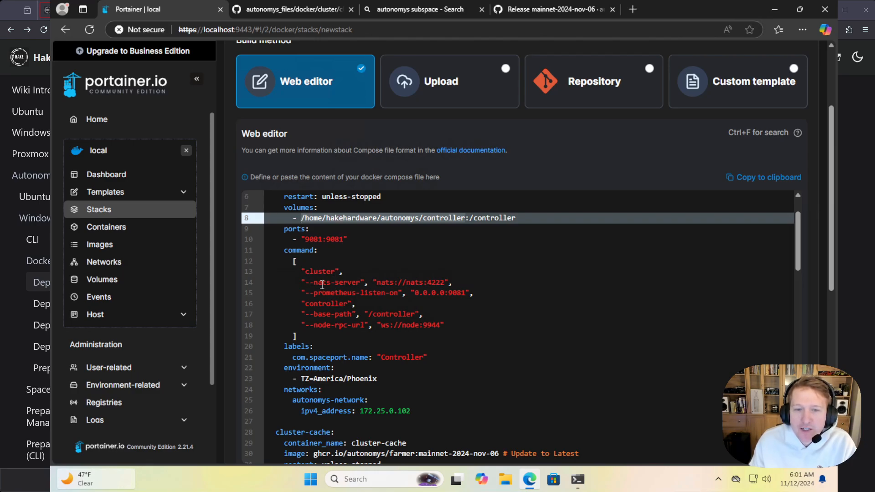
double_click(415, 283)
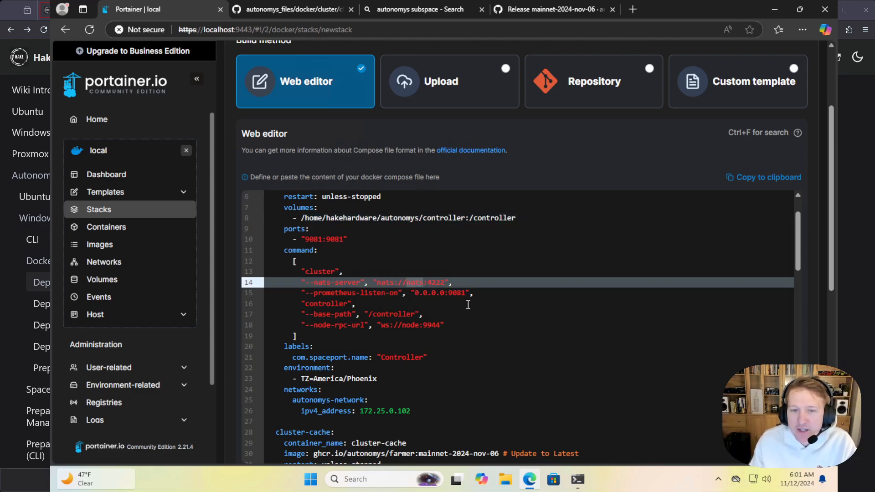
text(172.)
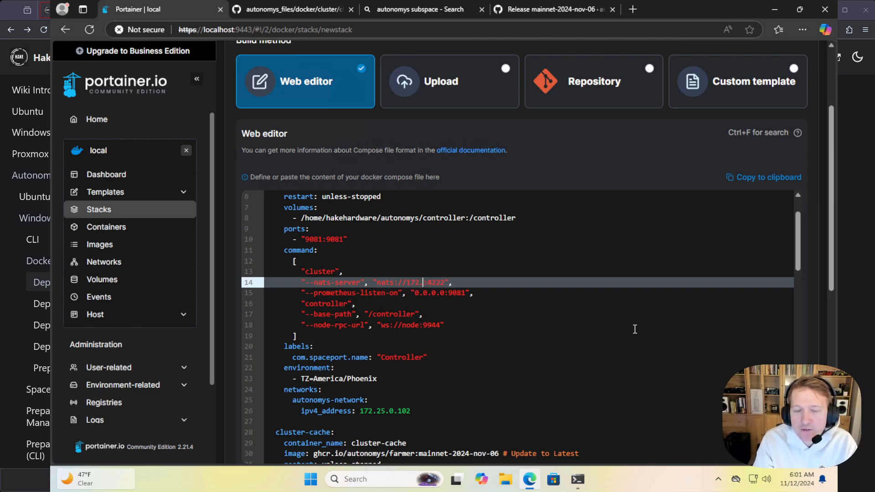
text(25)
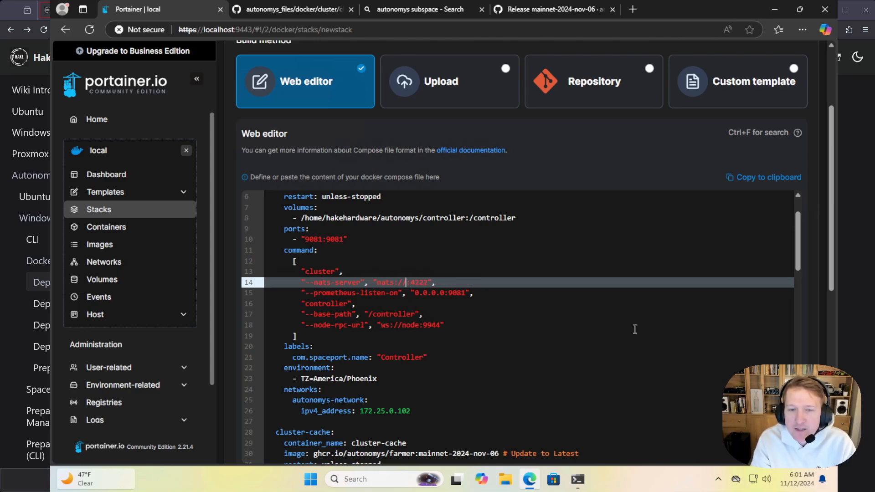
click(504, 324)
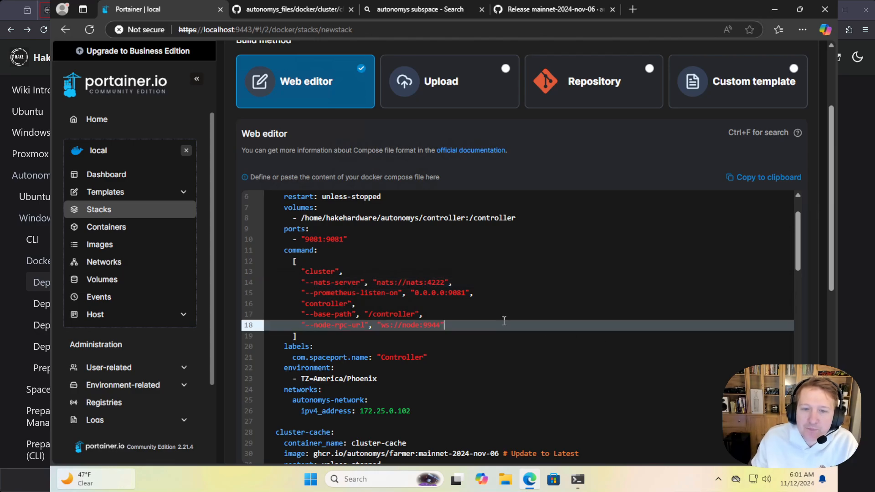
Check the host names used in the cluster-controller's --nats-server and --node-rpc-url arguments
double_click(415, 283)
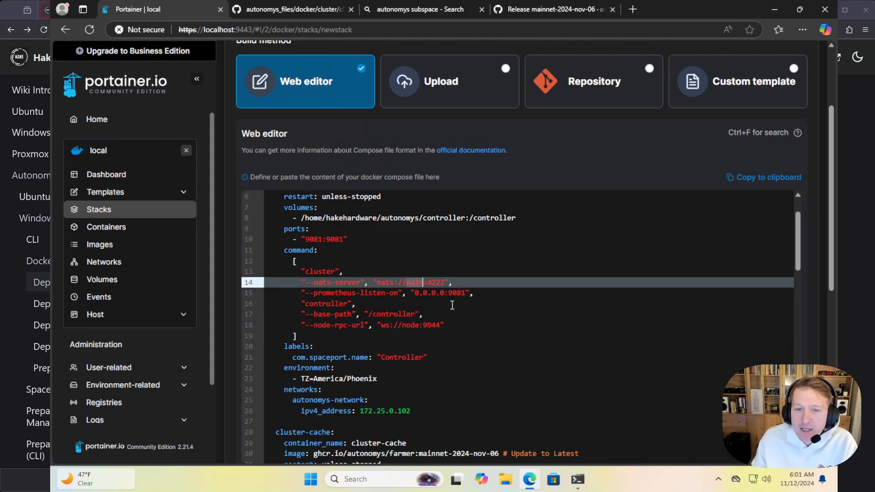
scroll(428, 335, down, 1)
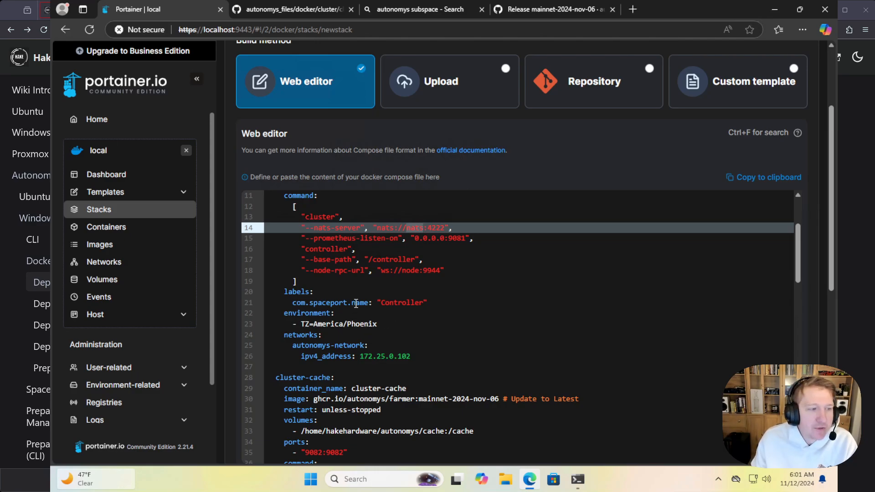
double_click(412, 270)
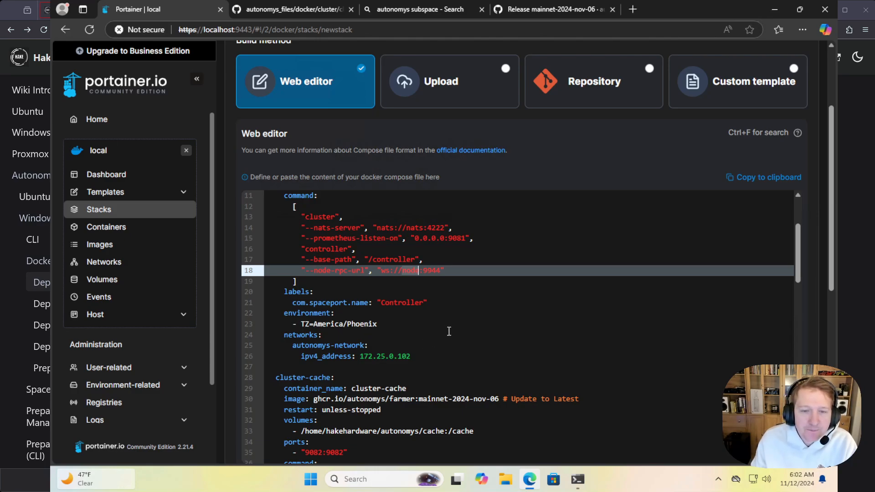
scroll(446, 333, down, 2)
scroll(449, 326, up, 2)
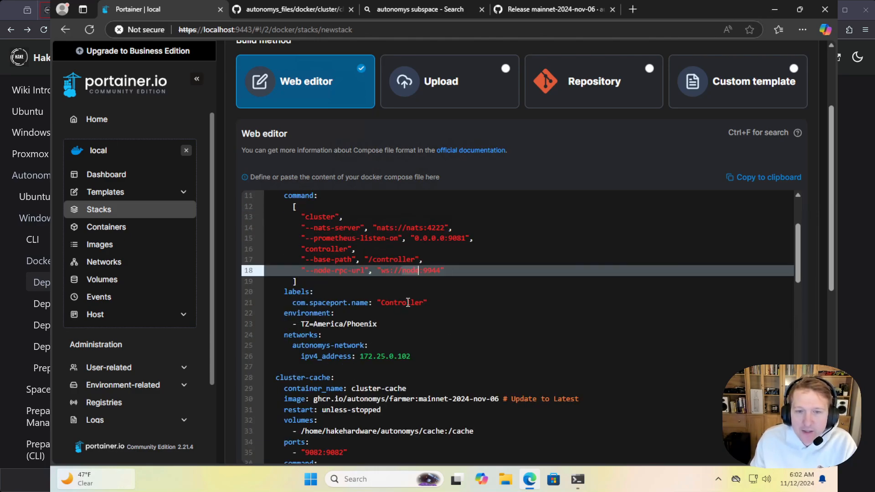
Examine the cluster-controller's com.spaceport.name label and its TZ environment setting
click(295, 303)
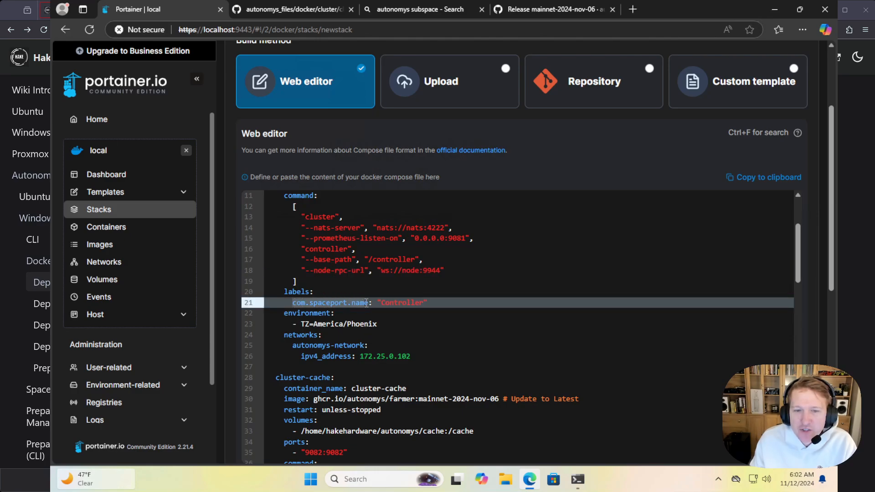
drag(254, 302, 256, 292)
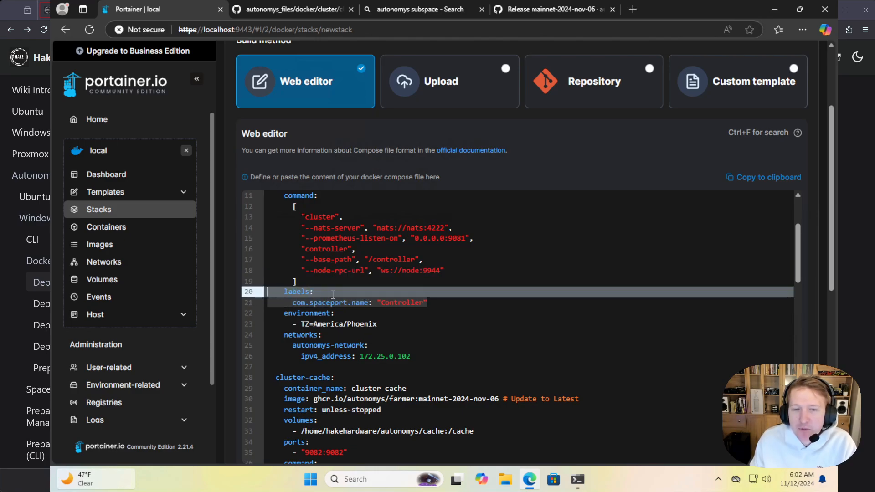
click(360, 302)
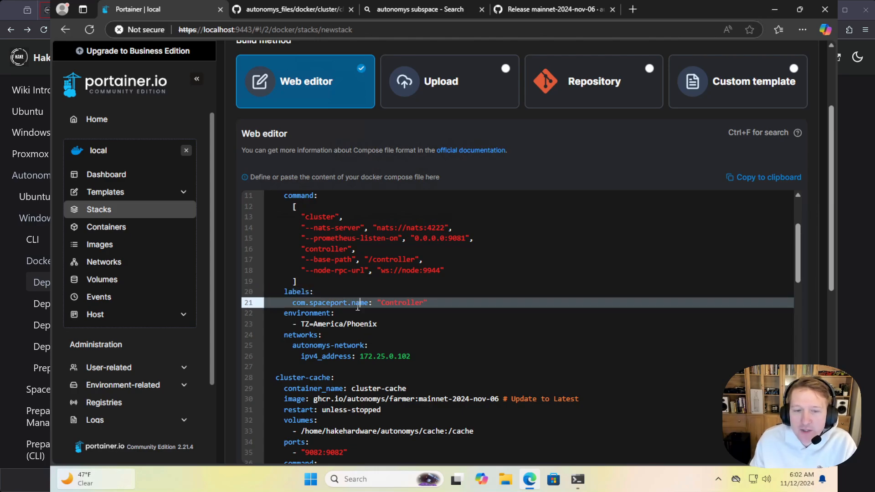
double_click(325, 303)
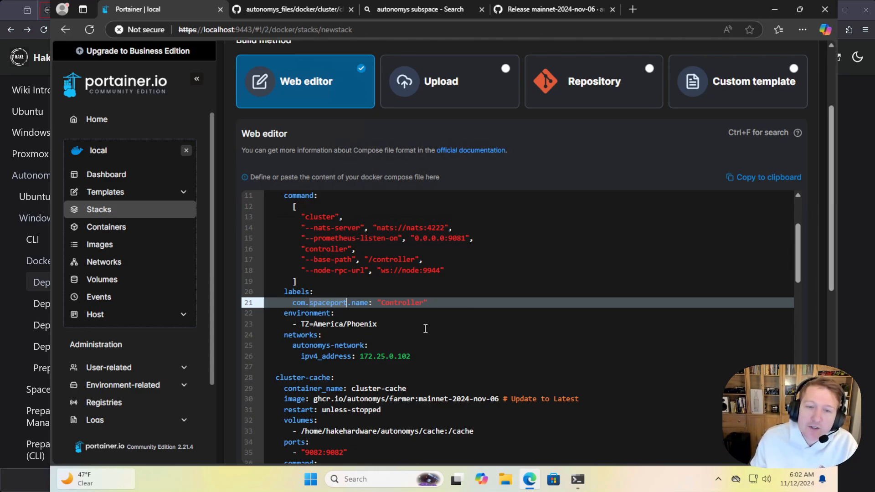
click(420, 316)
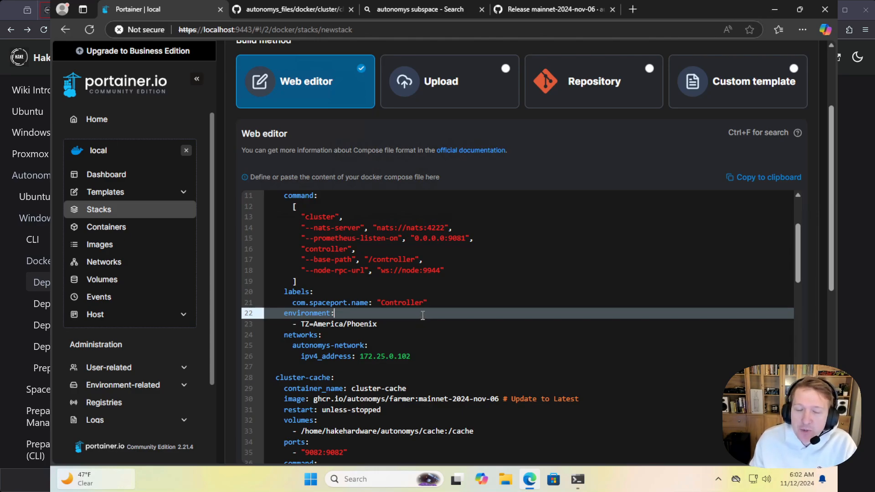
double_click(407, 304)
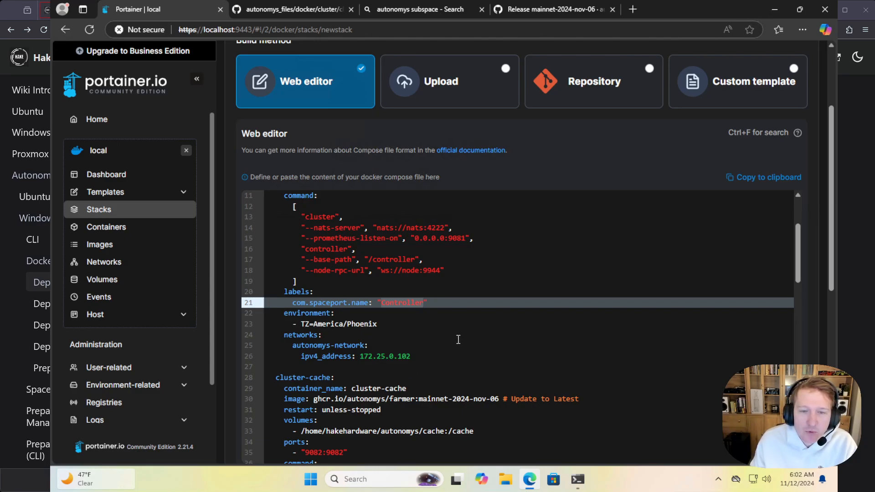
drag(385, 324, 302, 324)
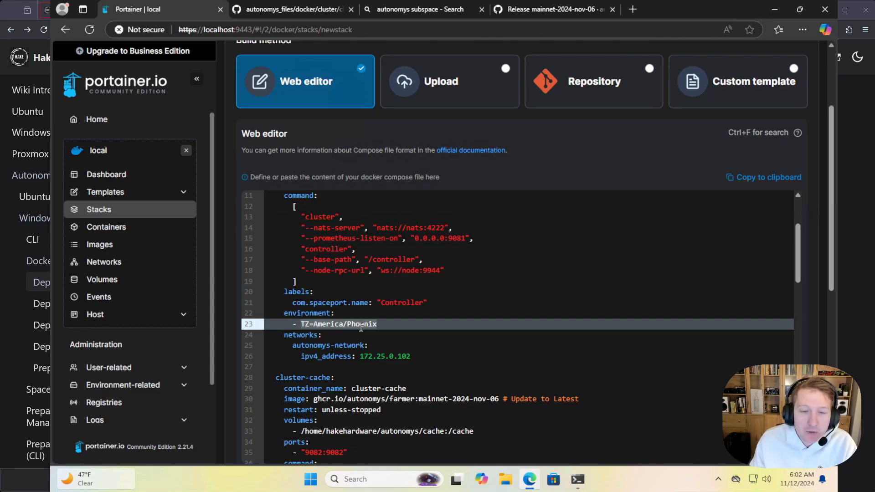
Check the cluster-cache service's image tag and the host path in its volume mapping
scroll(362, 325, down, 1)
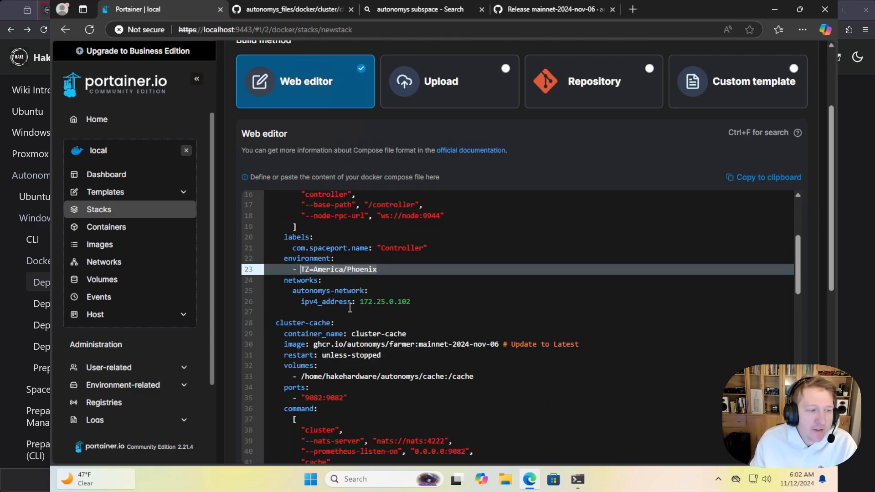
scroll(417, 297, down, 2)
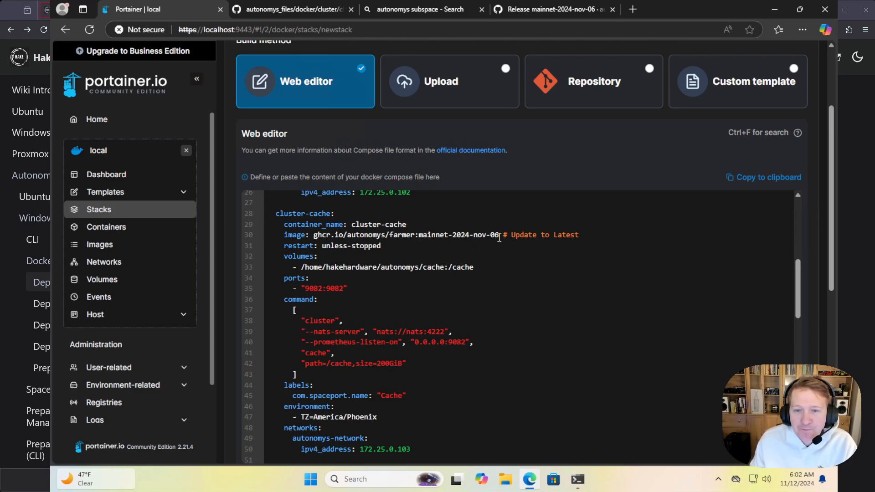
drag(499, 235, 419, 235)
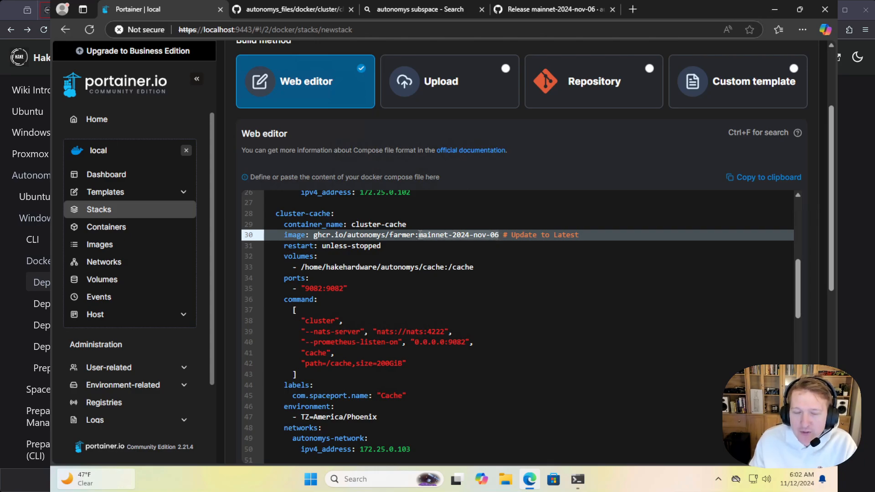
click(447, 266)
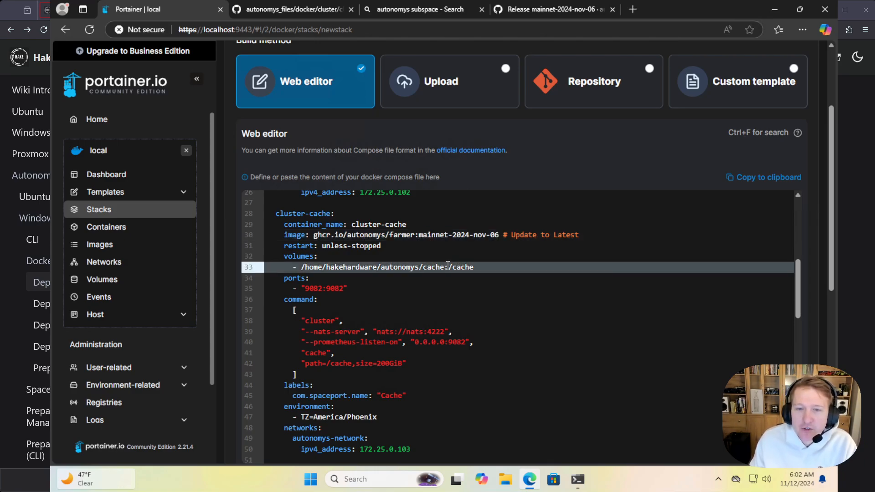
drag(445, 267, 301, 267)
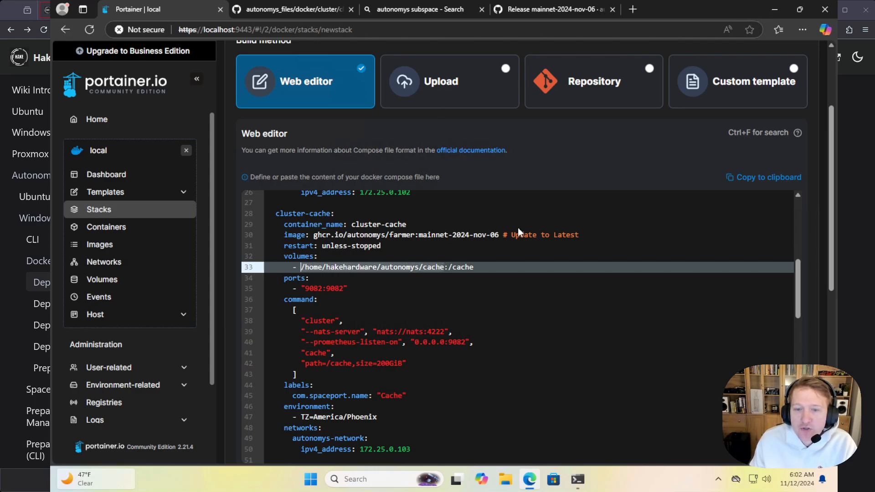
In the WSL terminal, change from the controller directory to the sibling cache directory and print its full path with pwd
click(577, 479)
text(cd )
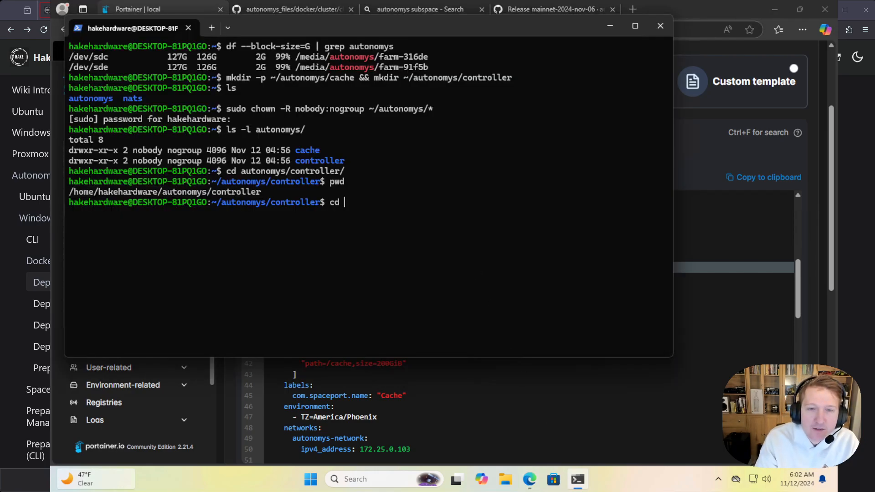
text(cd cache)
key(Return)
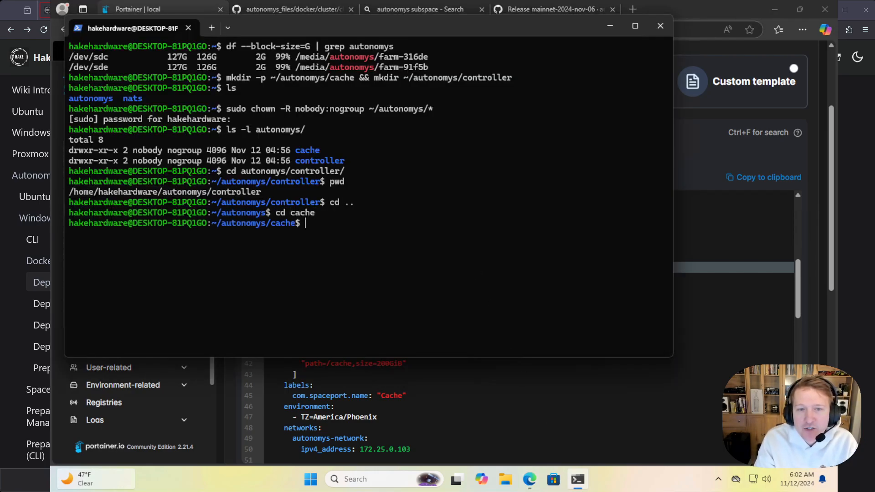
text(pwd)
key(Return)
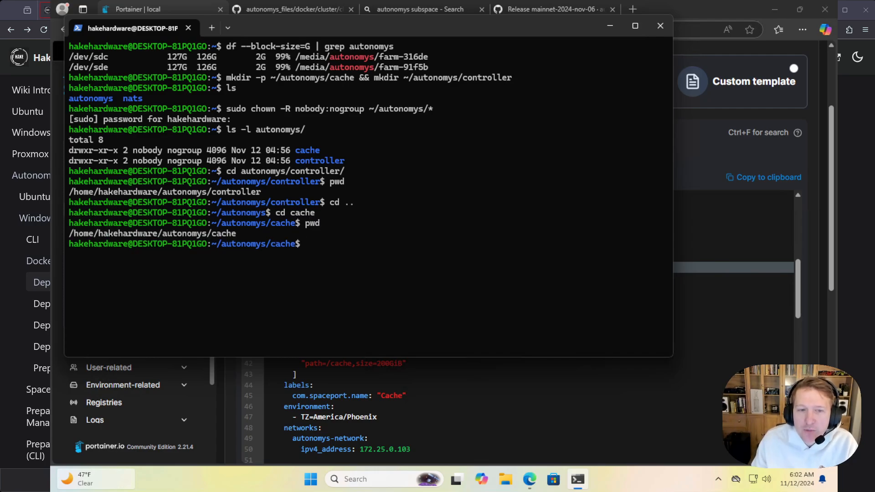
double_click(227, 235)
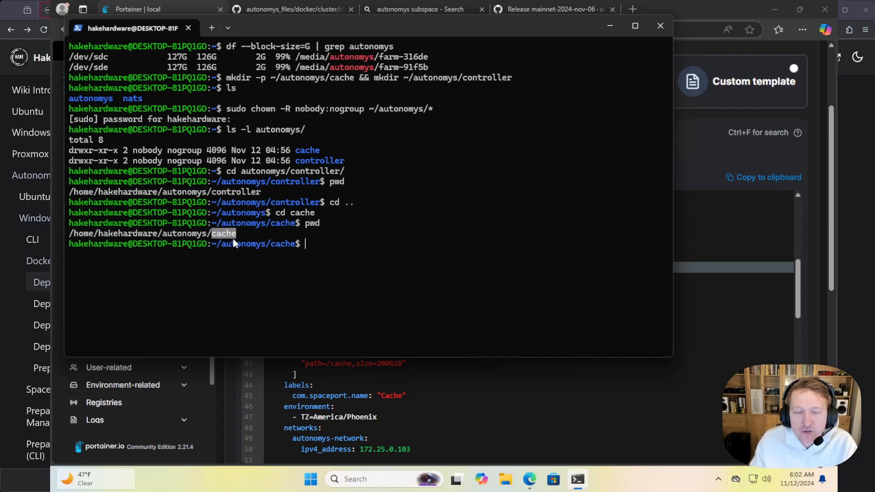
Return to Portainer, check the cluster-cache's NATS host name, and set the size in its cache path argument to 5GiB
click(611, 27)
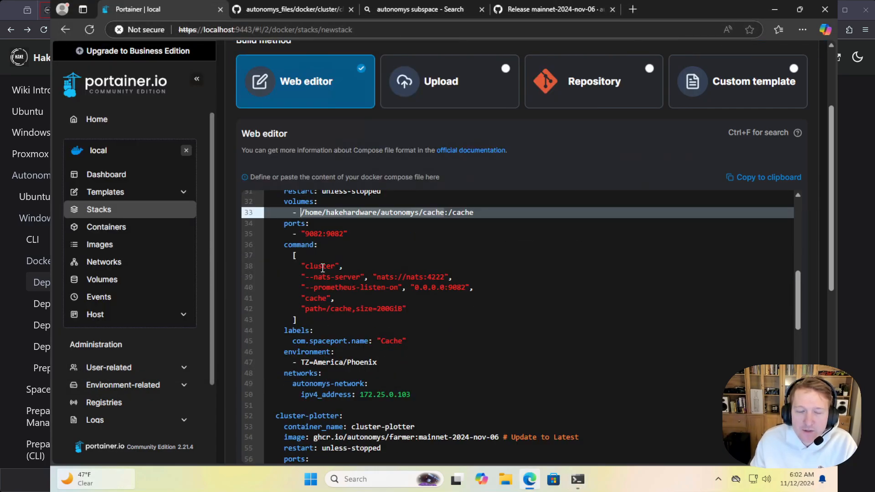
double_click(415, 276)
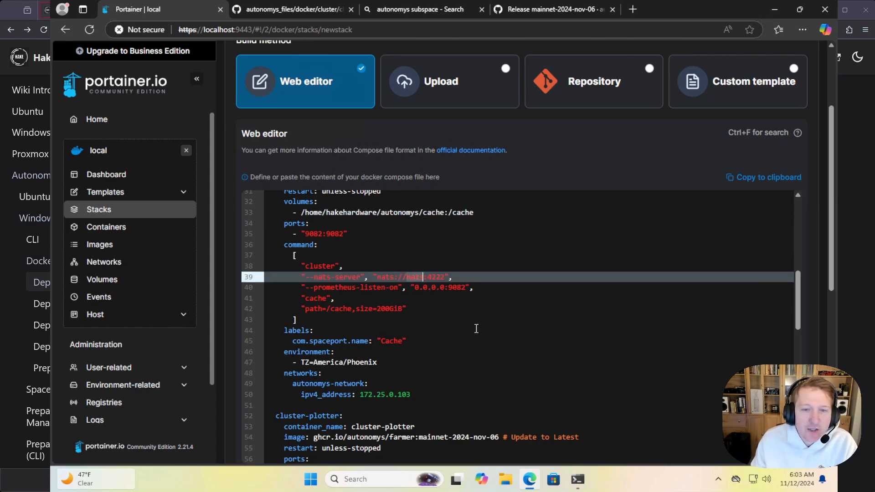
click(383, 309)
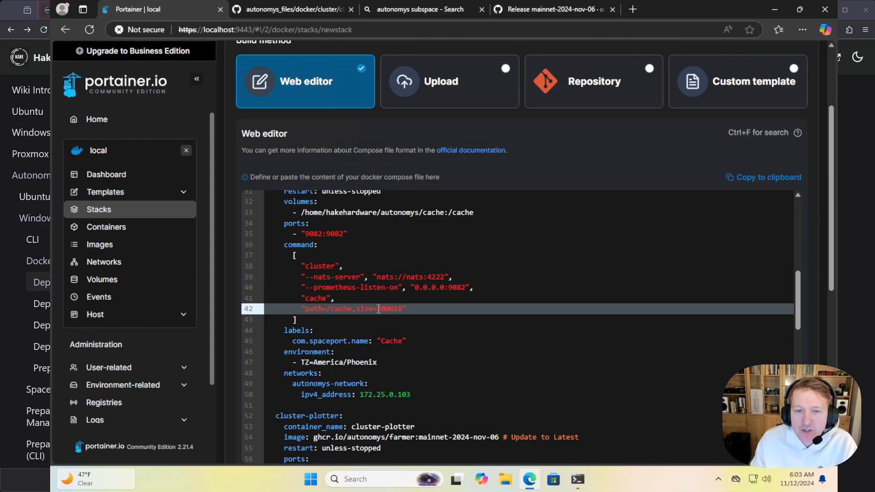
drag(377, 310, 391, 310)
text(5)
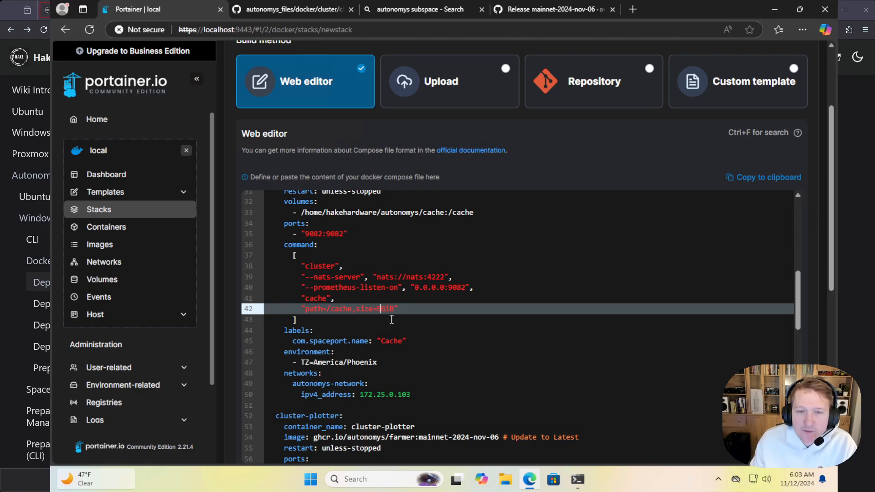
click(410, 326)
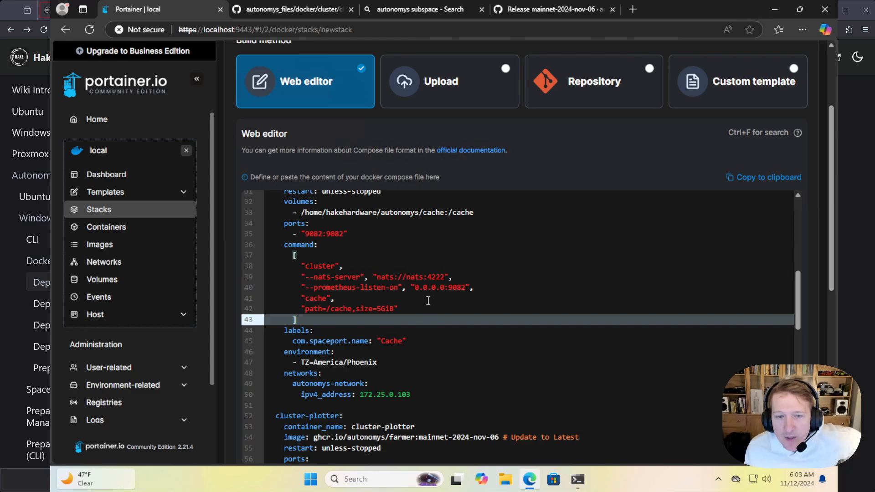
Check the size value in the cluster-cache's path argument and the host path in its volume mapping
click(379, 309)
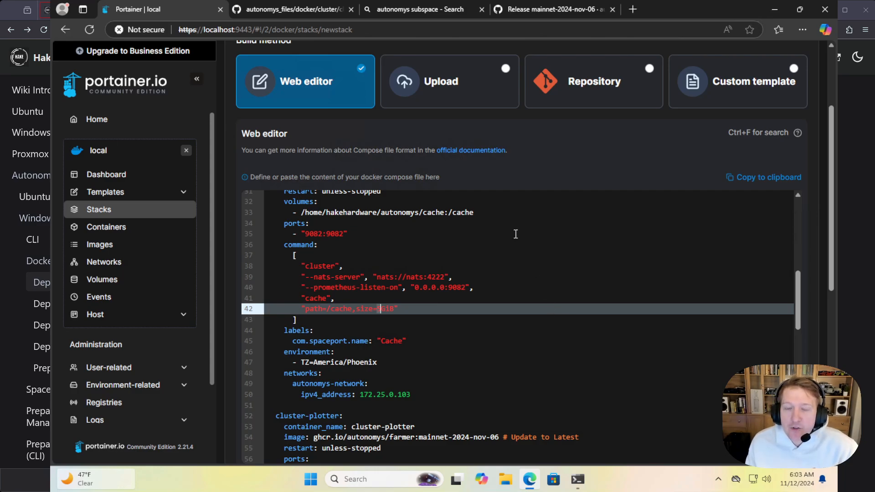
click(424, 308)
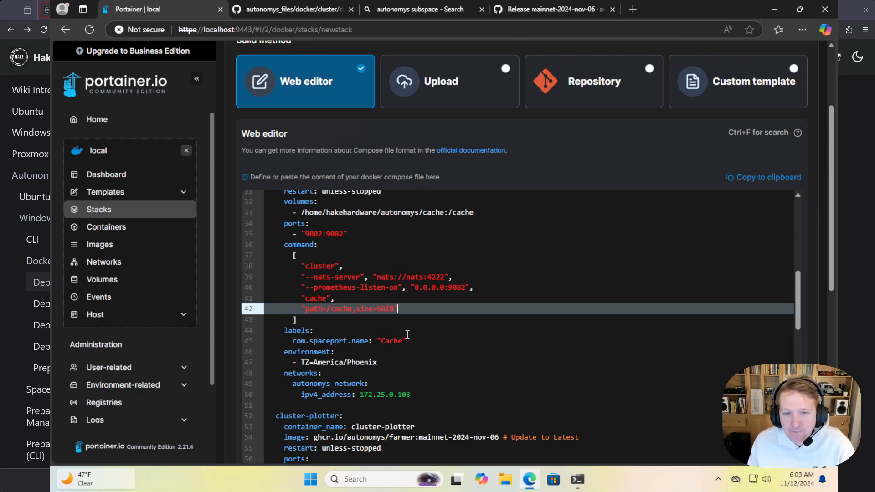
scroll(402, 320, down, 1)
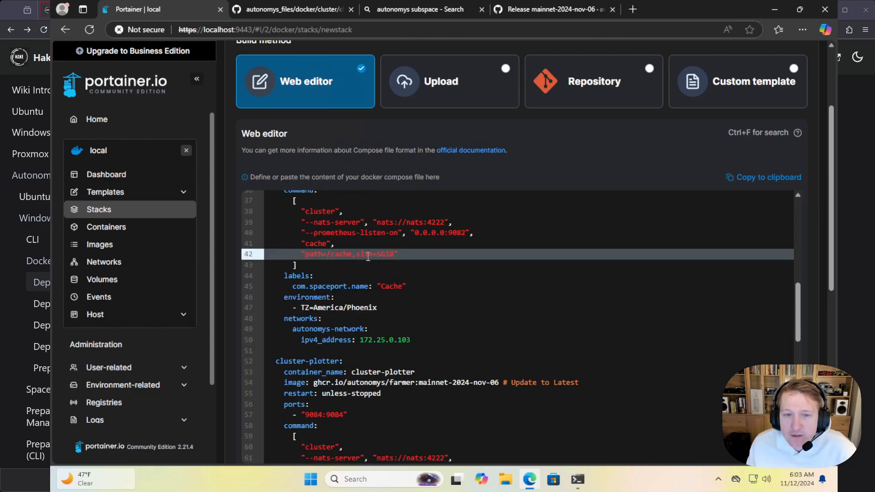
scroll(352, 259, up, 2)
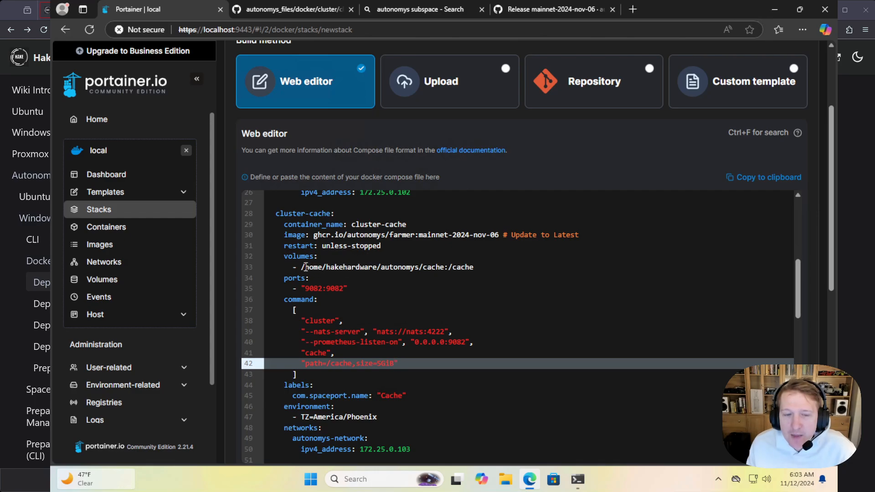
drag(305, 267, 445, 267)
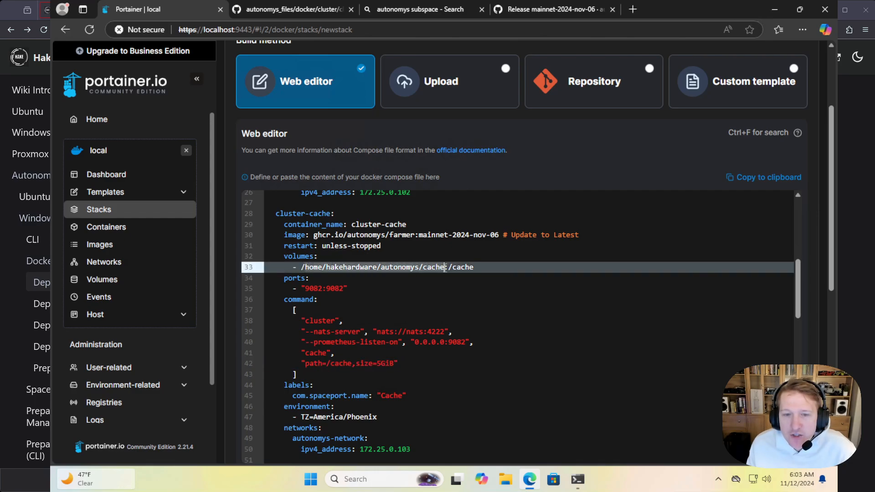
scroll(440, 313, down, 1)
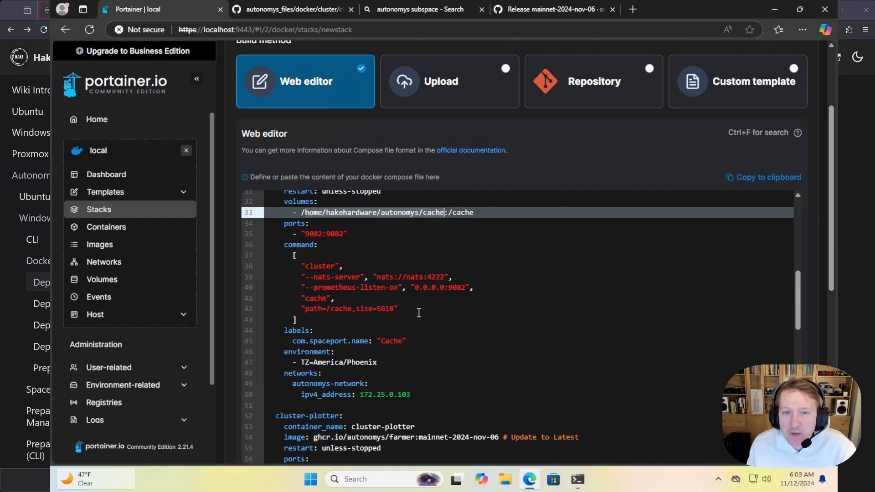
Check the cluster-cache's com.spaceport.name label and its TZ environment setting
click(330, 316)
drag(406, 341, 267, 330)
scroll(394, 342, down, 1)
drag(392, 310, 267, 297)
Examine the cluster-plotter's image tag, NATS server address, TZ setting and com.spaceport.name label
scroll(498, 326, down, 1)
scroll(492, 323, down, 1)
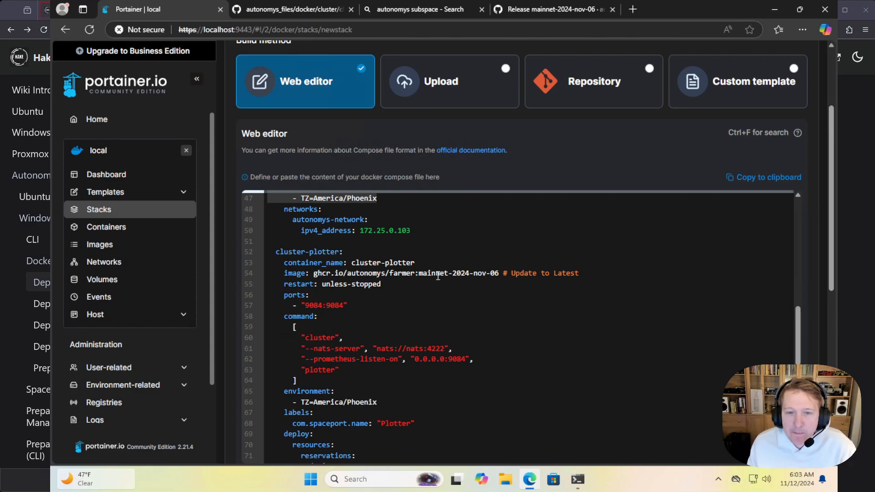
drag(418, 273, 498, 273)
scroll(401, 310, down, 1)
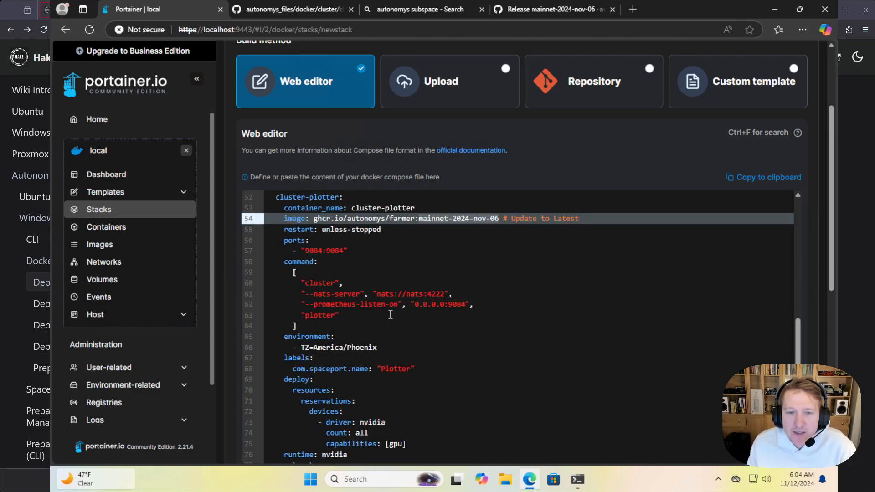
drag(377, 294, 443, 296)
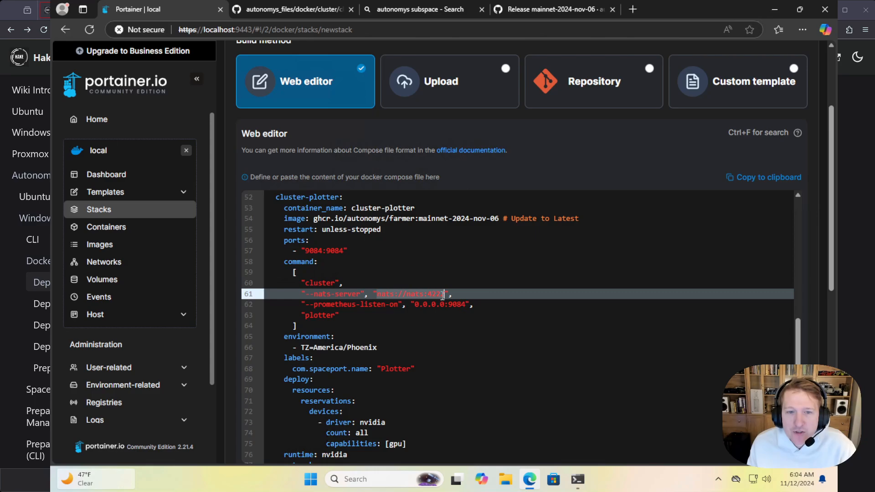
scroll(443, 296, down, 2)
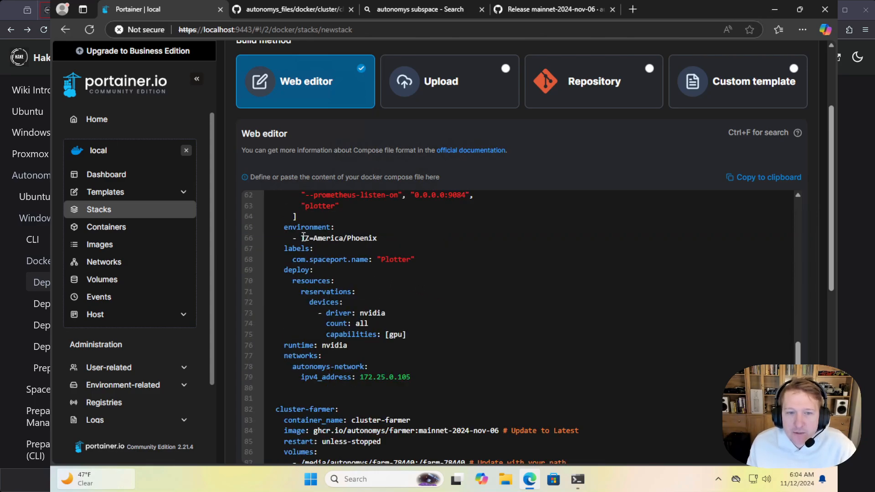
drag(303, 237, 387, 239)
drag(327, 259, 428, 259)
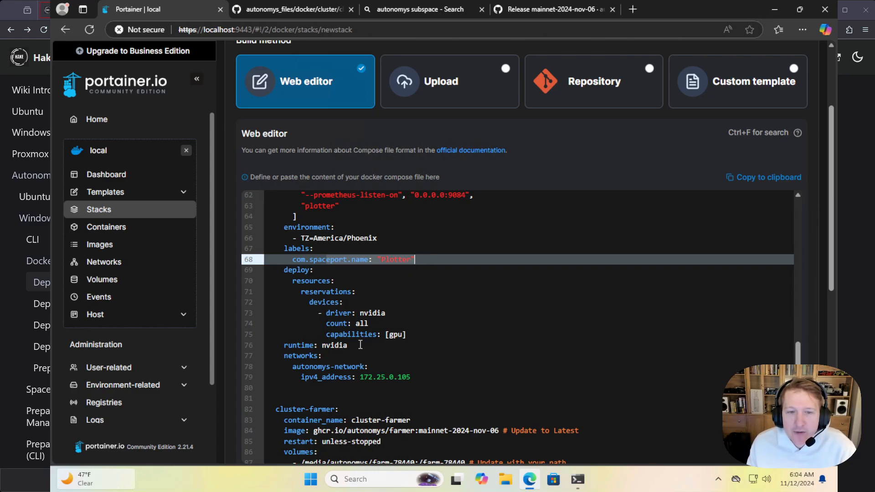
Examine the cluster-plotter's GPU settings, from the deploy block's device reservations through the nvidia runtime line
drag(362, 345, 270, 342)
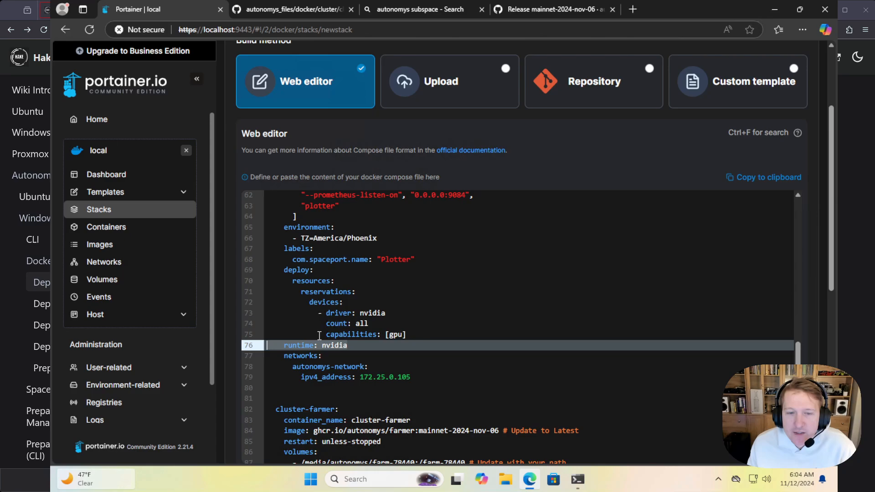
drag(358, 345, 253, 272)
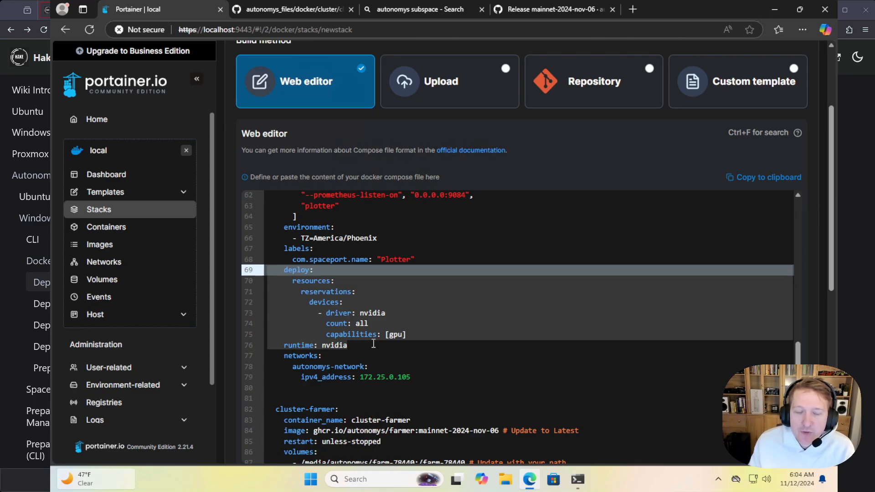
drag(360, 345, 258, 272)
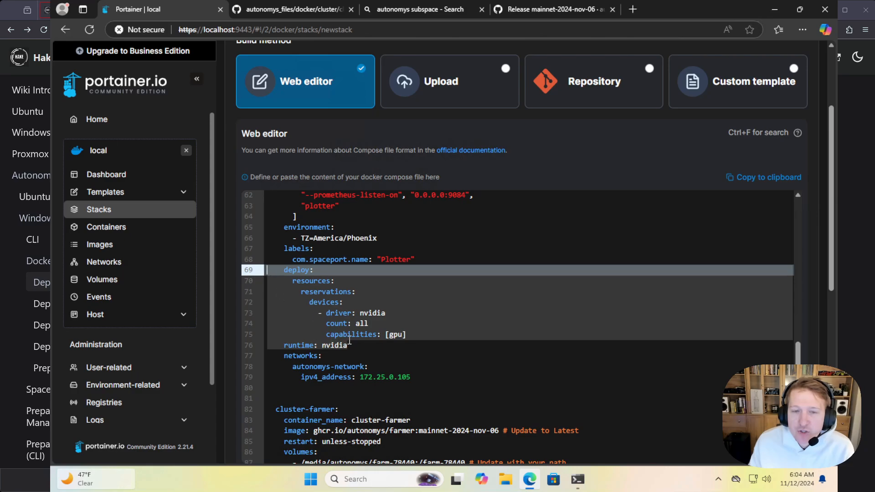
Check the cluster-farmer's image tag and its farm volume mapping
scroll(374, 352, down, 3)
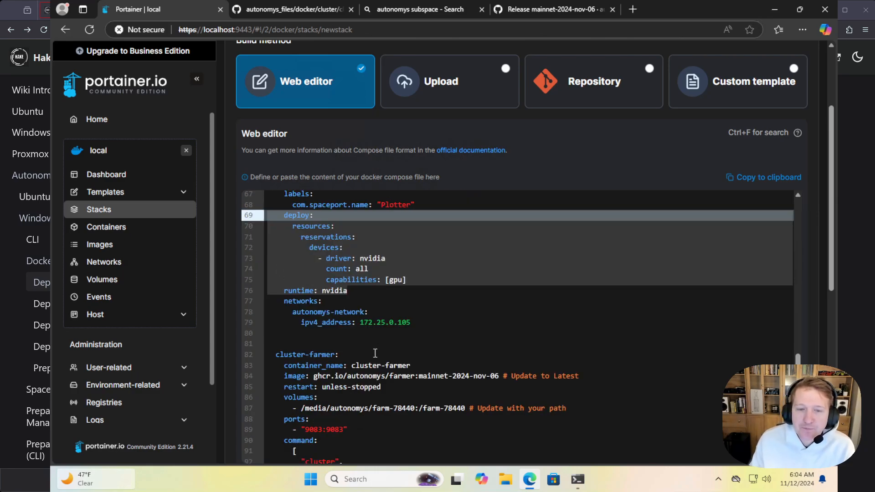
scroll(412, 359, down, 2)
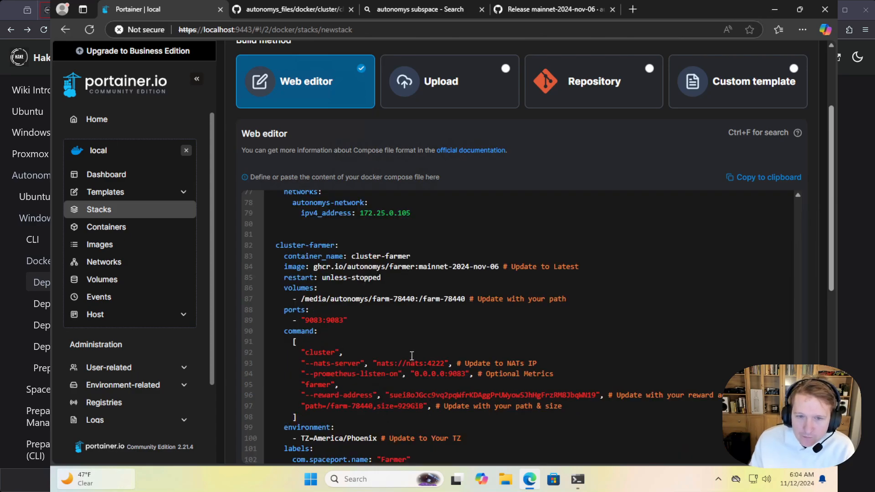
scroll(359, 338, down, 2)
scroll(373, 331, up, 2)
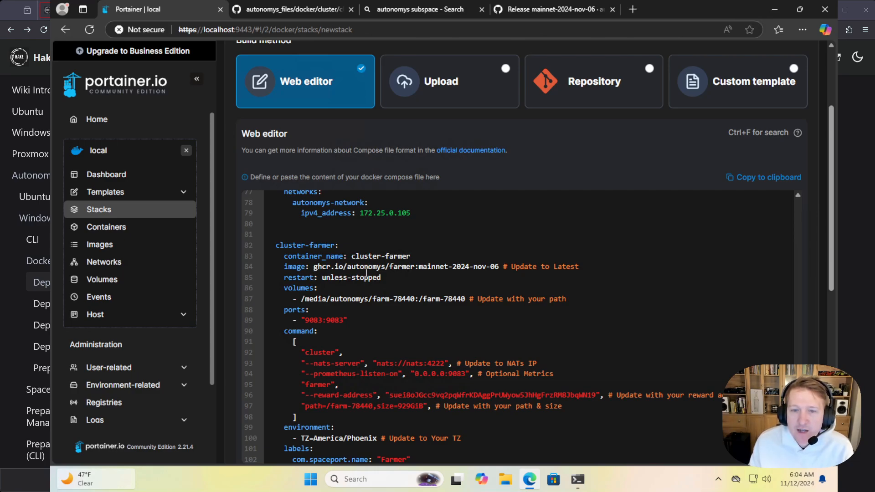
click(500, 266)
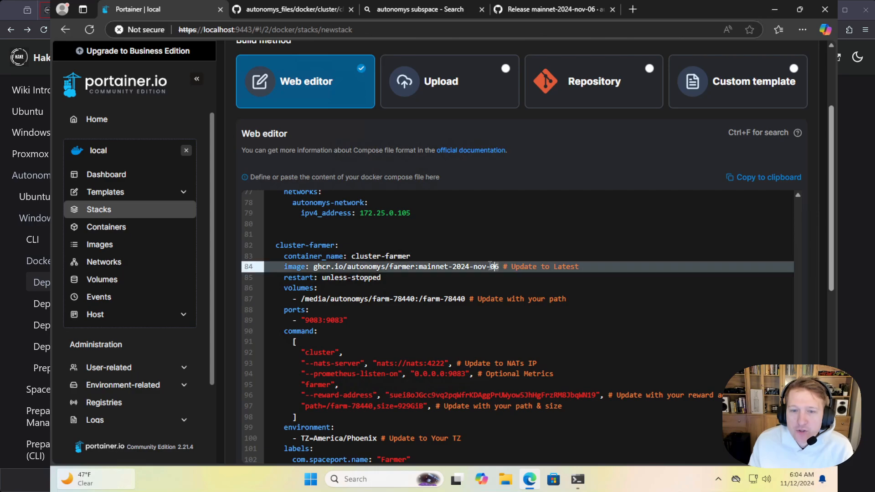
click(416, 267)
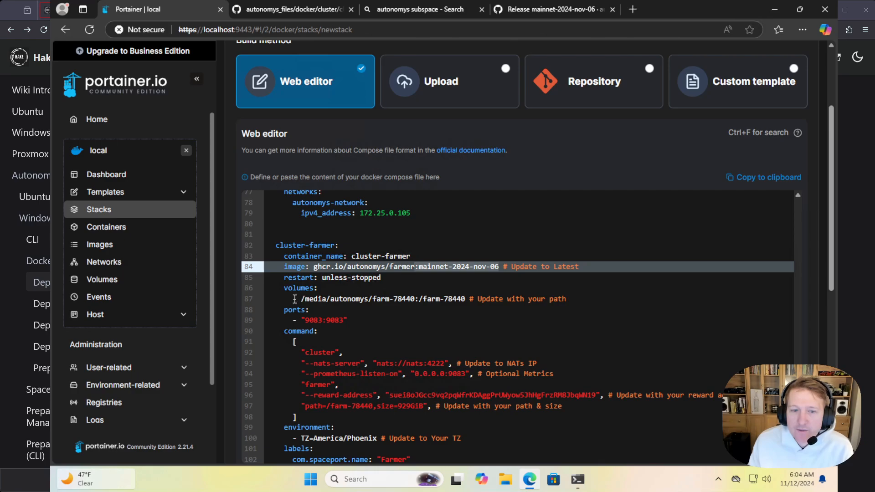
drag(294, 299, 465, 299)
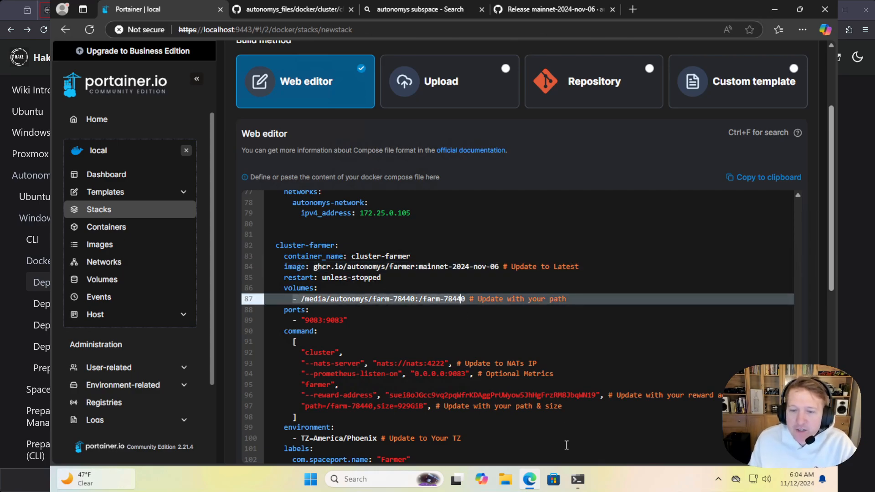
Copy the first farm's mount path from the WSL terminal and set the cluster-farmer volume mapping to /media/autonomys/farm-316de:/farm-316de
click(578, 479)
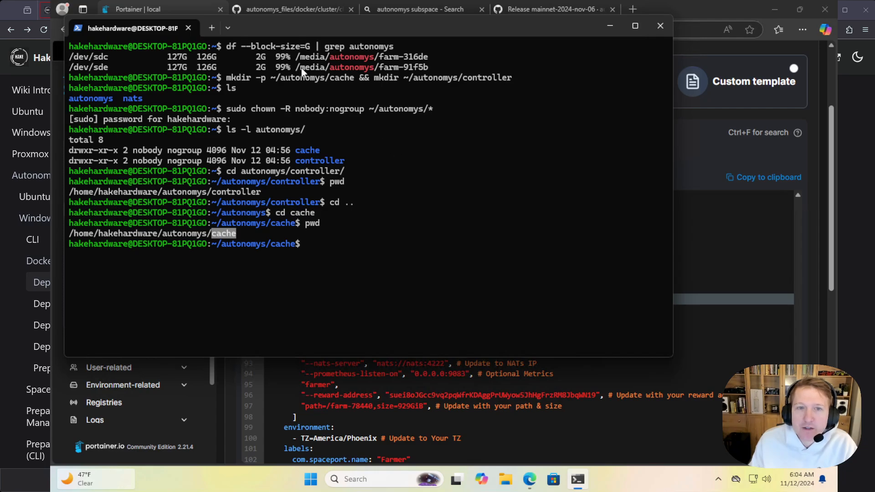
drag(296, 58, 425, 61)
key(ctrl+c)
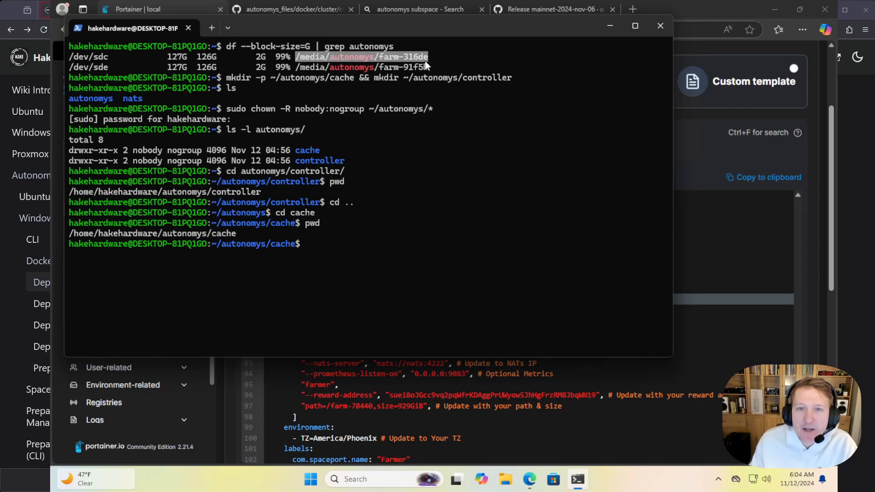
right_click(425, 61)
click(714, 350)
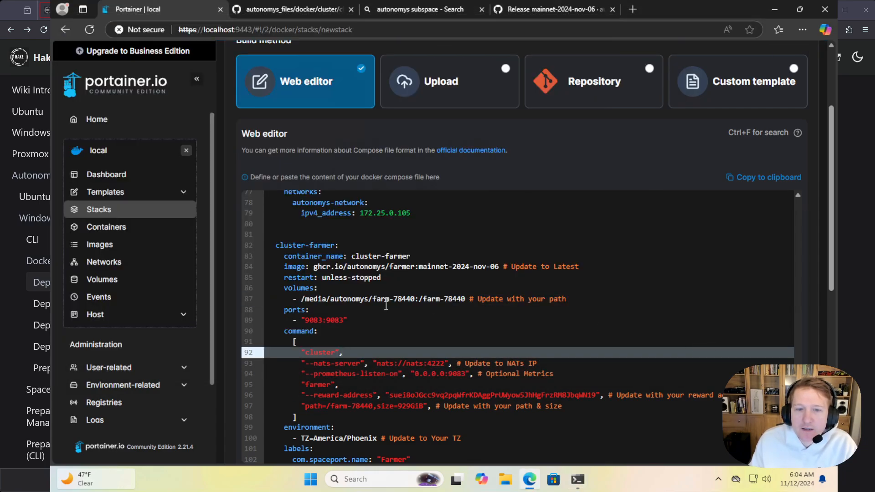
click(303, 299)
drag(303, 298, 416, 298)
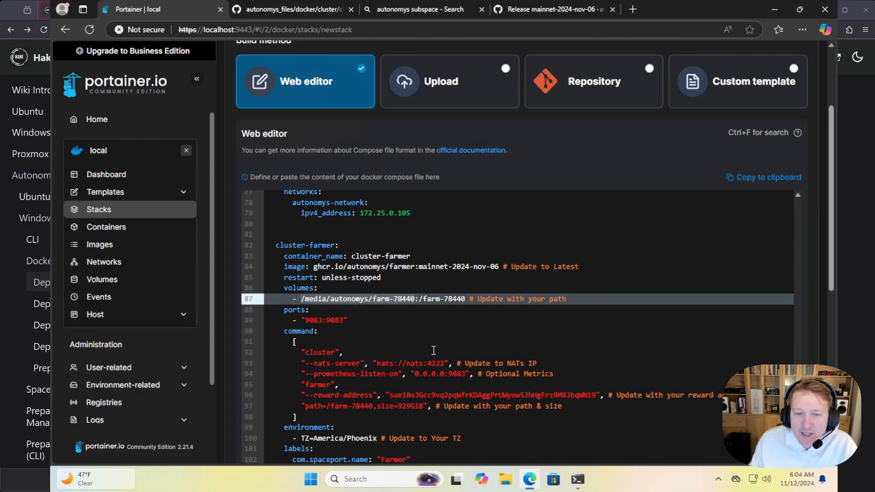
key(ctrl+v)
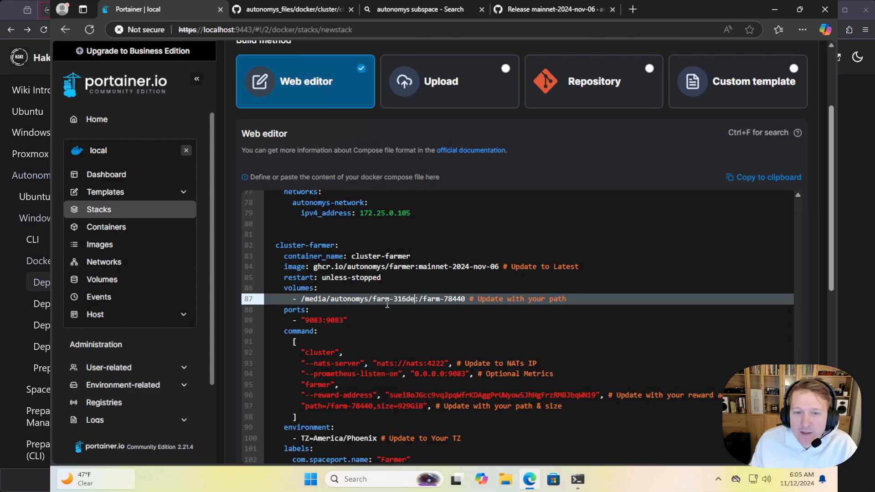
double_click(404, 299)
key(ctrl+c)
drag(424, 299, 465, 299)
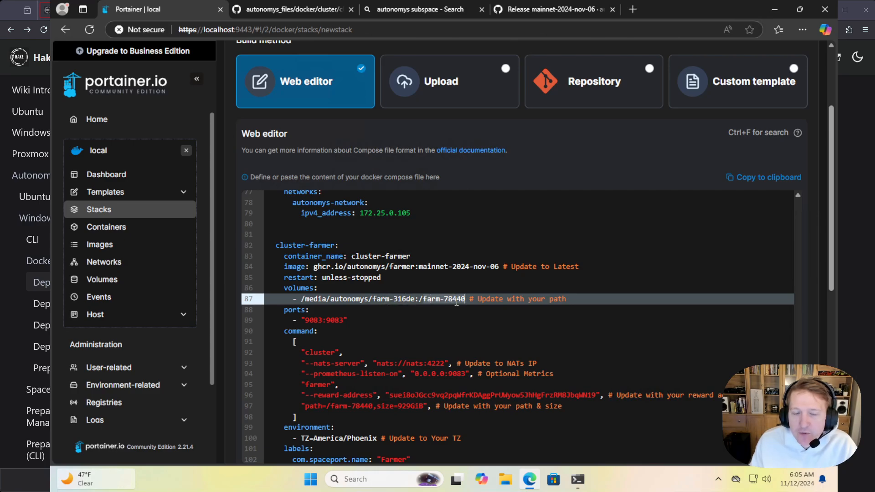
key(ctrl+v)
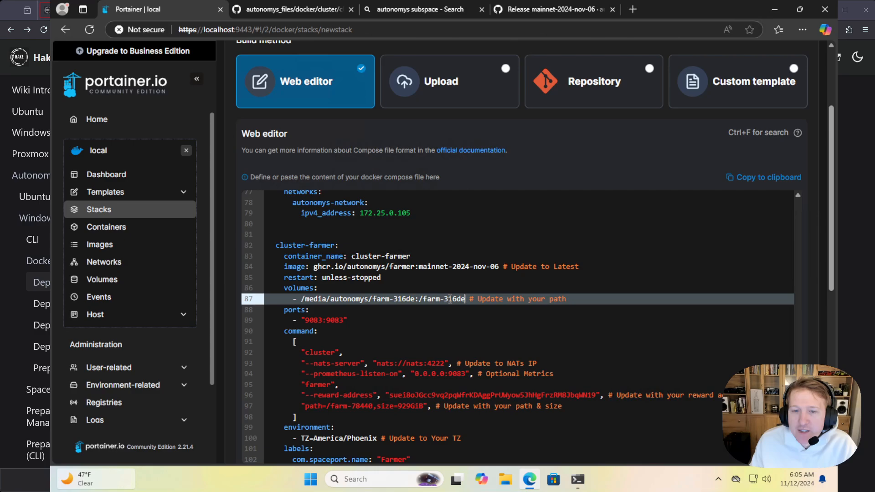
Duplicate the farm-316de volume mapping onto a new line directly below it in the cluster-farmer service
drag(566, 299, 292, 299)
key(ctrl+c)
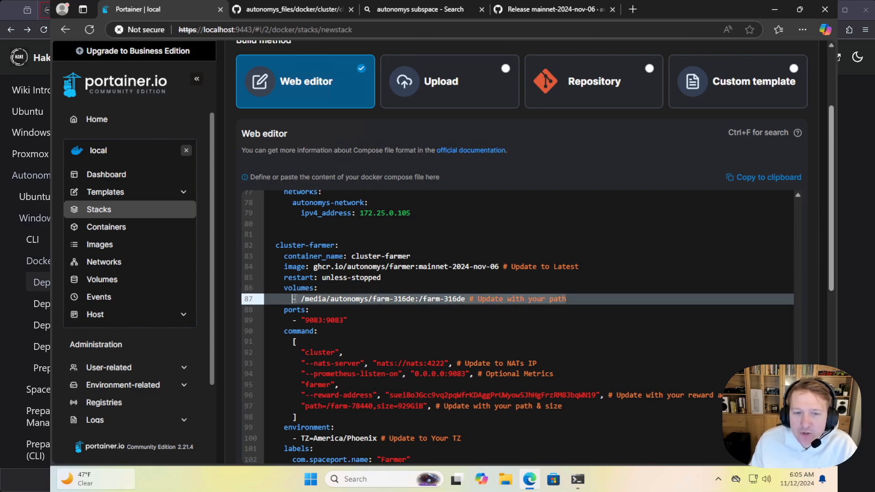
click(601, 299)
key(Return)
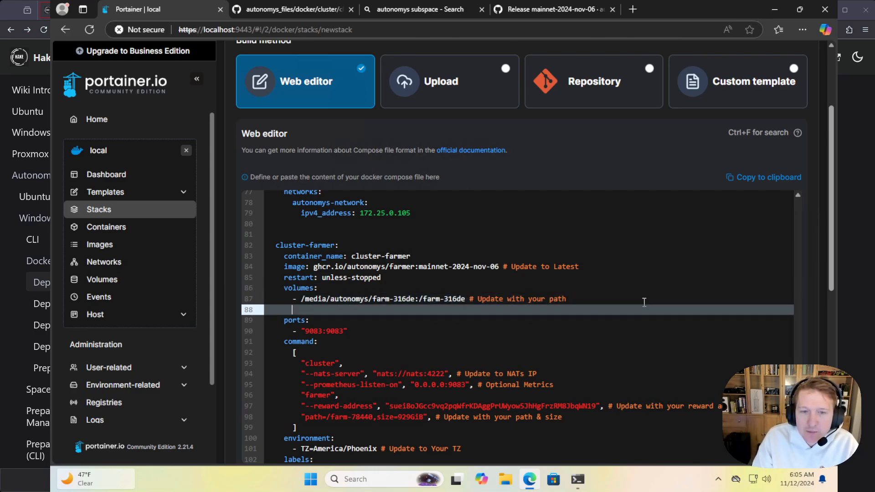
key(ctrl+v)
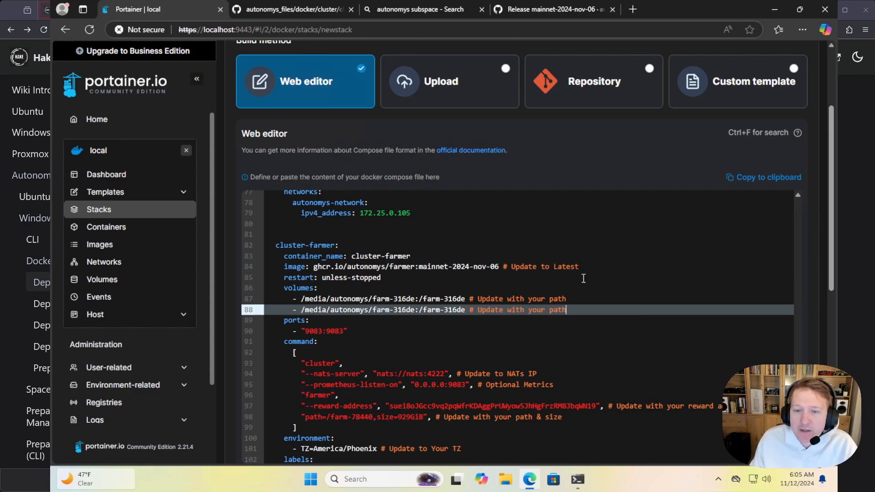
Copy the second farm's mount path from the WSL terminal and set the duplicated mapping to /media/autonomys/farm-91f5b:/farm-91f5b
click(578, 479)
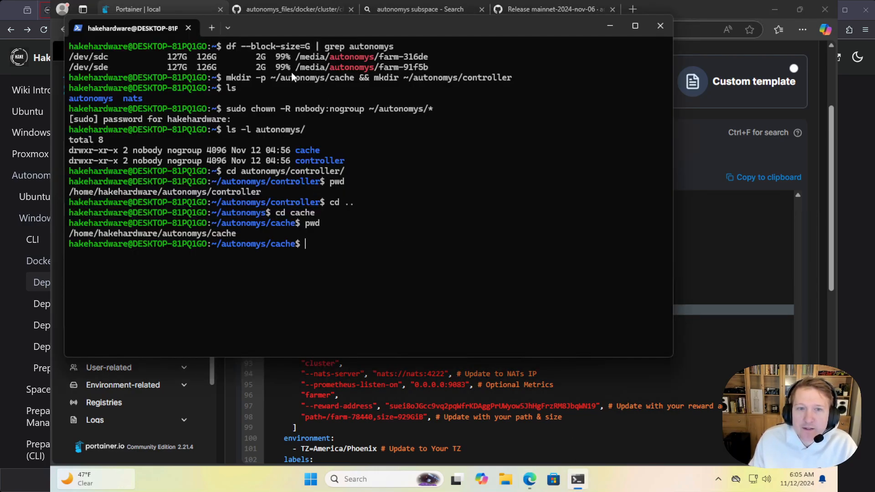
drag(298, 67, 424, 69)
right_click(424, 68)
click(749, 347)
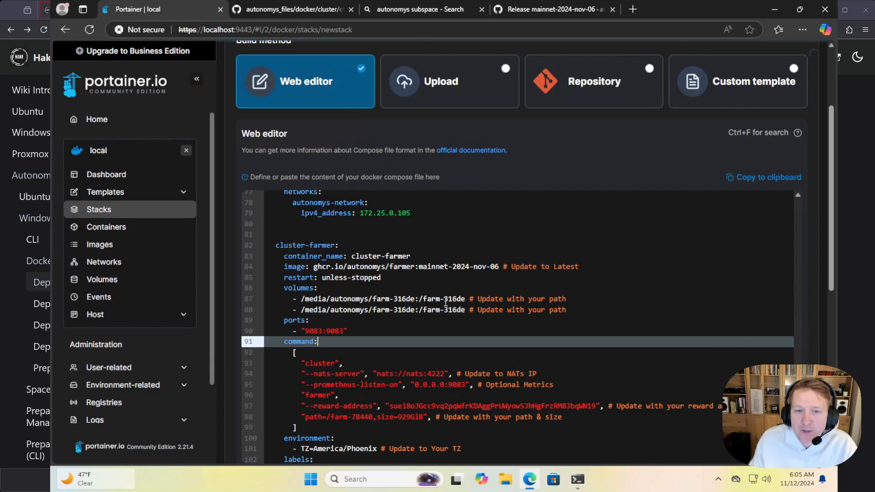
drag(301, 311, 449, 311)
text(/media/autonomys/farm-91f5b)
click(437, 311)
text(farm-91f5b)
click(453, 330)
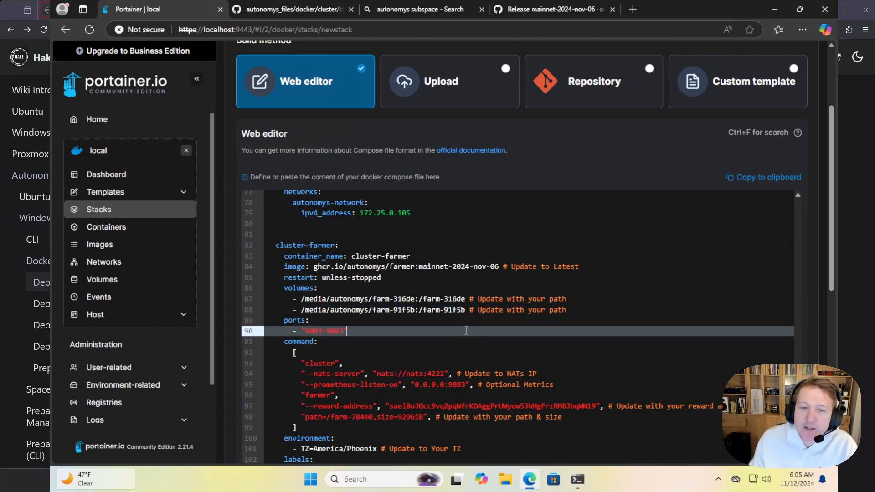
Review the cluster-farmer's NATS server, reward address and farm path and size arguments against its volume mappings
scroll(442, 292, down, 1)
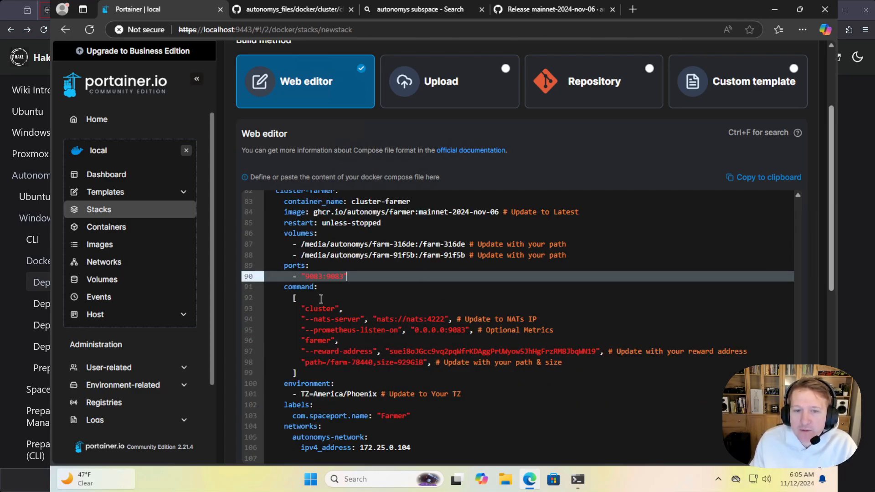
drag(314, 319, 445, 318)
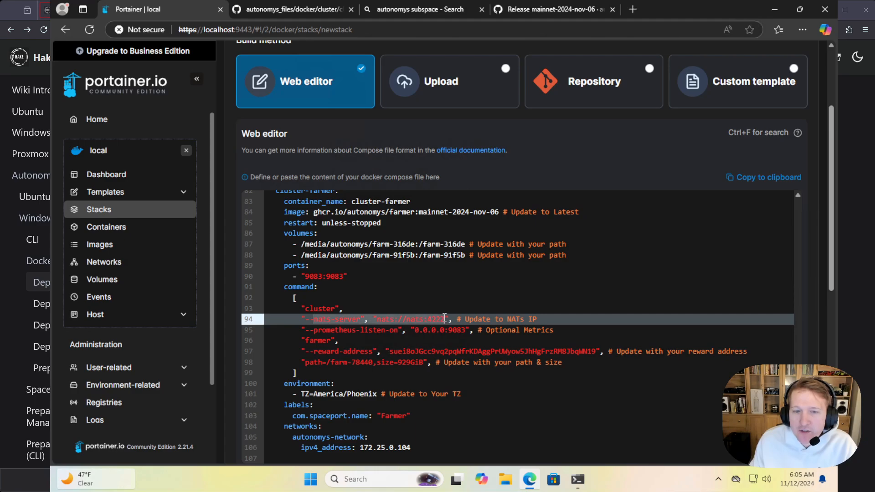
drag(313, 351, 596, 351)
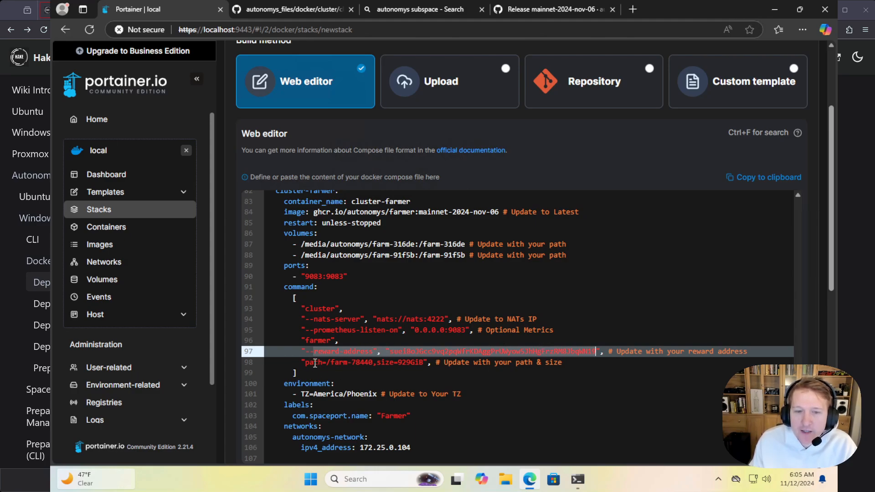
drag(306, 363, 423, 364)
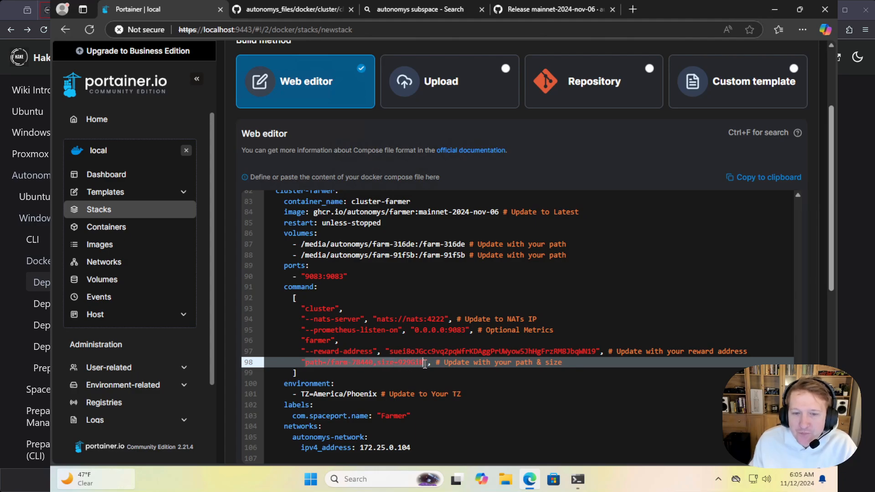
click(407, 363)
double_click(408, 363)
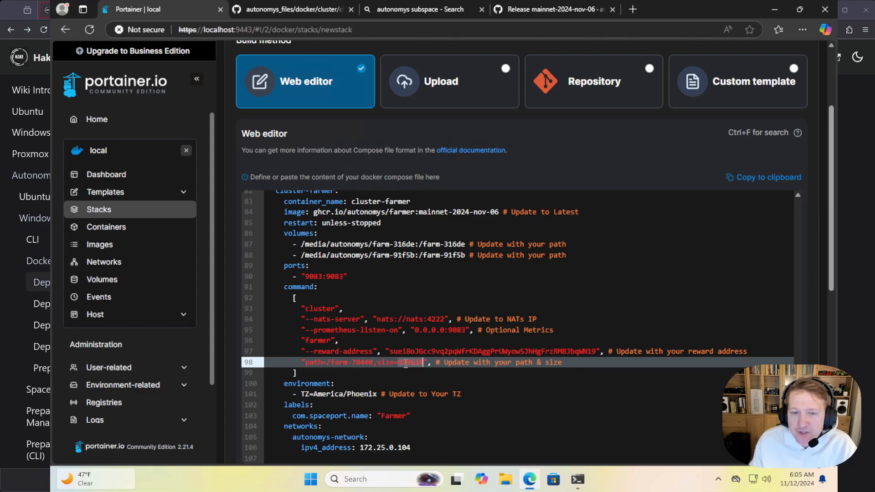
double_click(432, 245)
drag(431, 245, 449, 245)
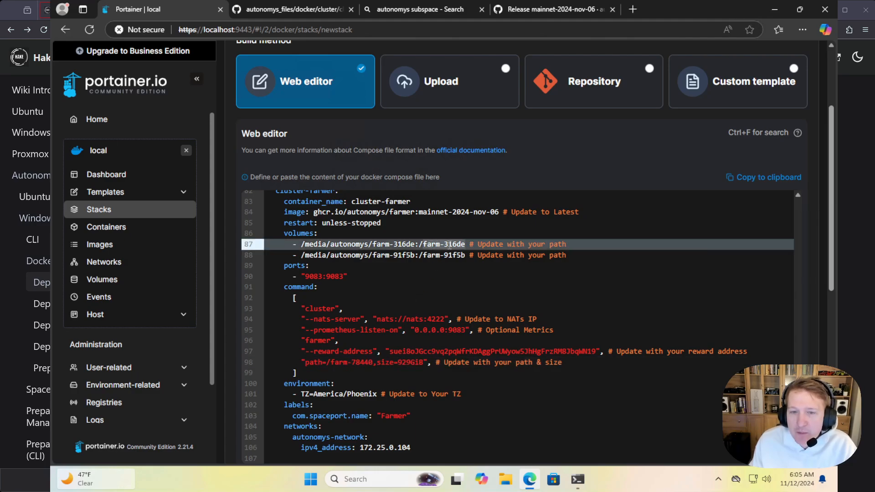
drag(390, 363, 423, 363)
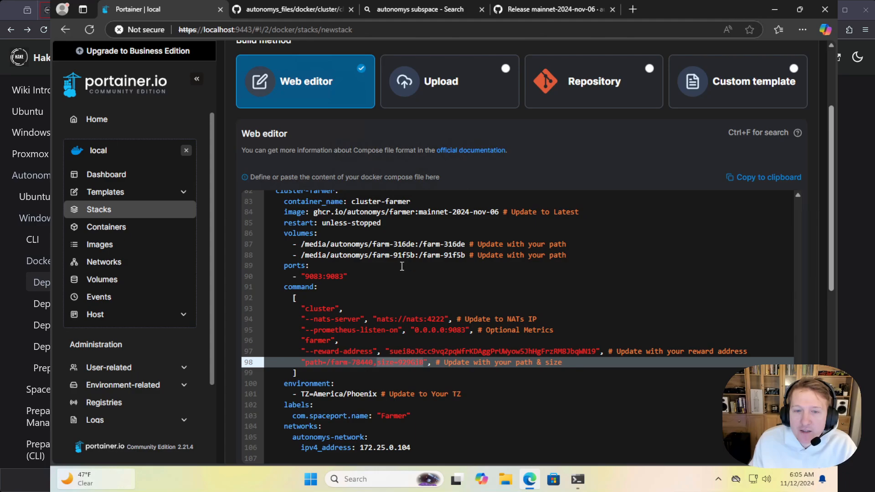
Copy the container path /farm-316de from the first volume mapping into the cluster-farmer command's path argument
click(420, 245)
drag(420, 245, 465, 245)
key(ctrl+c)
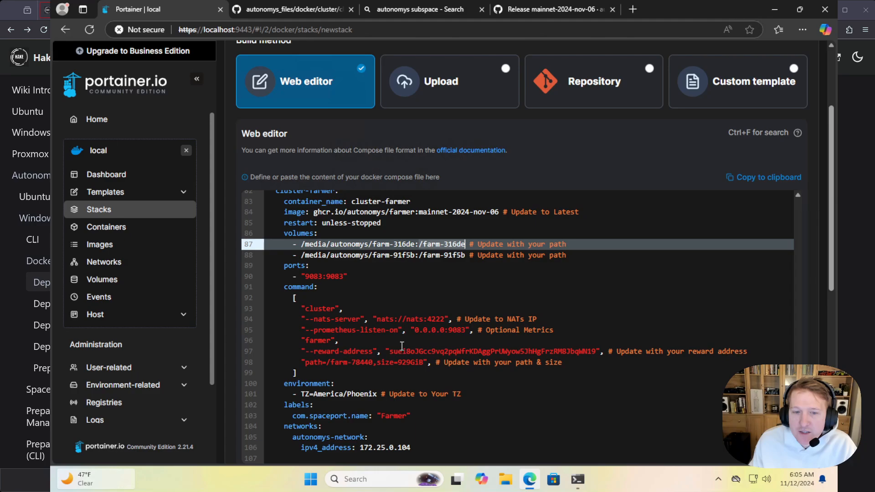
drag(326, 362, 374, 363)
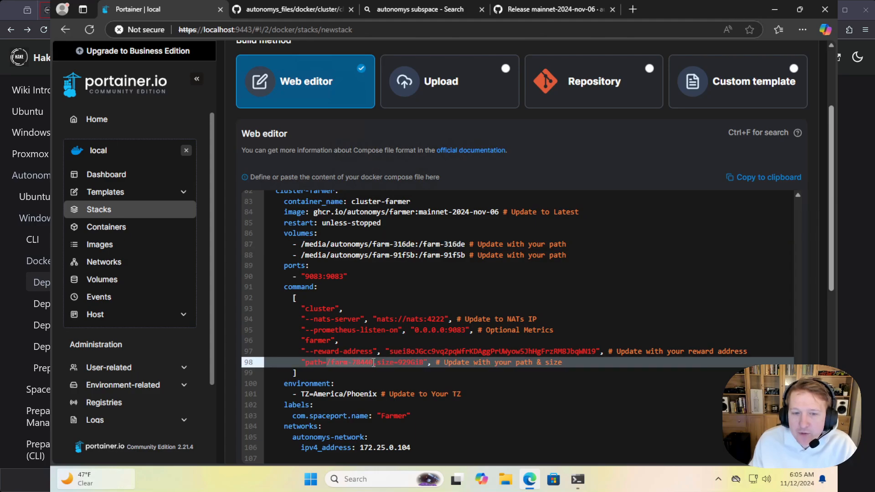
key(ctrl+v)
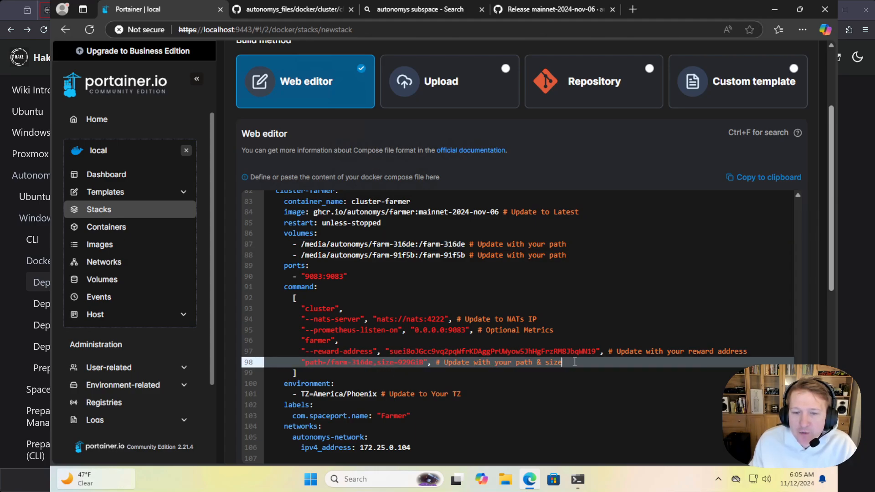
Duplicate the farm path argument onto the line below and set the copy's path to /farm-91f5b, copied from the second volume mapping
drag(563, 363, 301, 363)
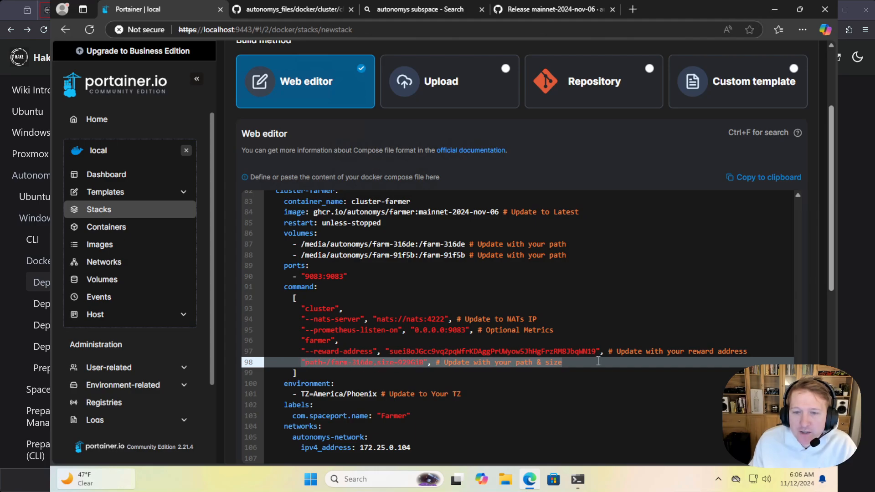
key(shift+alt+Down)
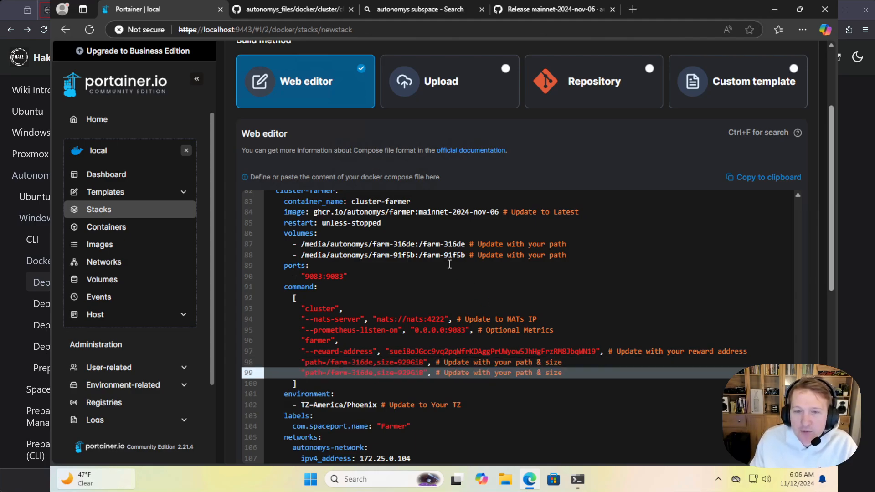
click(410, 255)
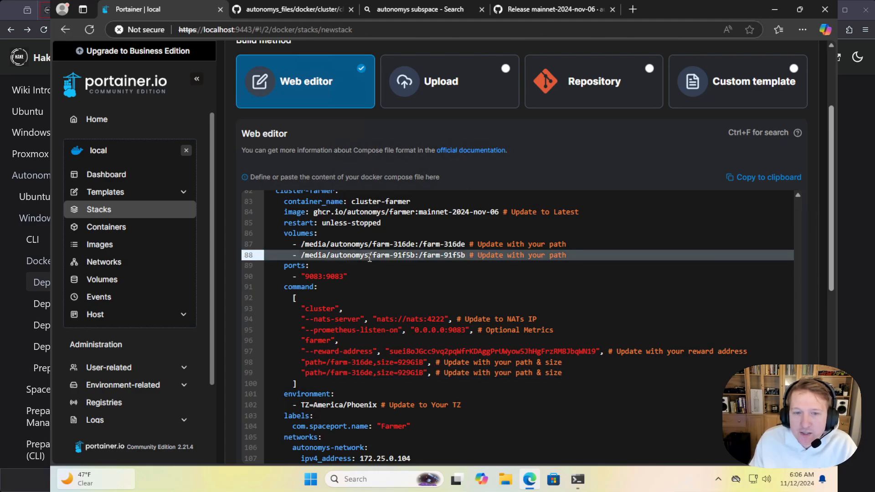
click(431, 255)
drag(425, 255, 465, 255)
key(ctrl+c)
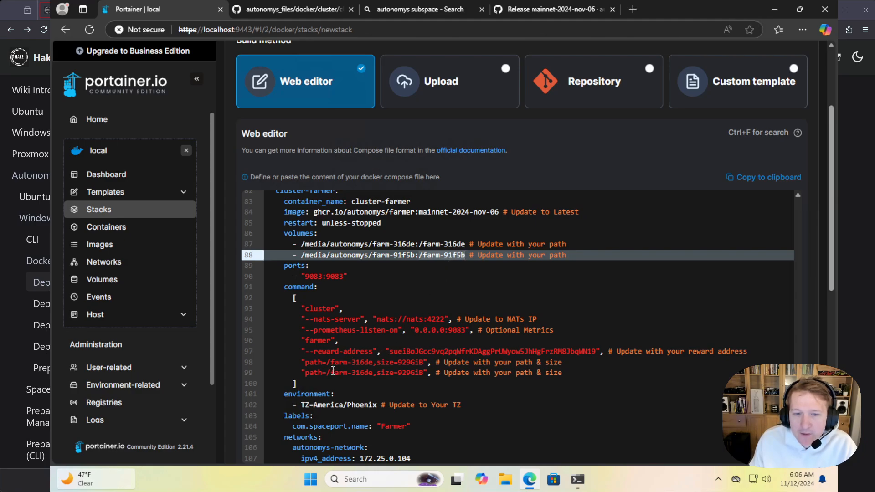
drag(326, 373, 373, 373)
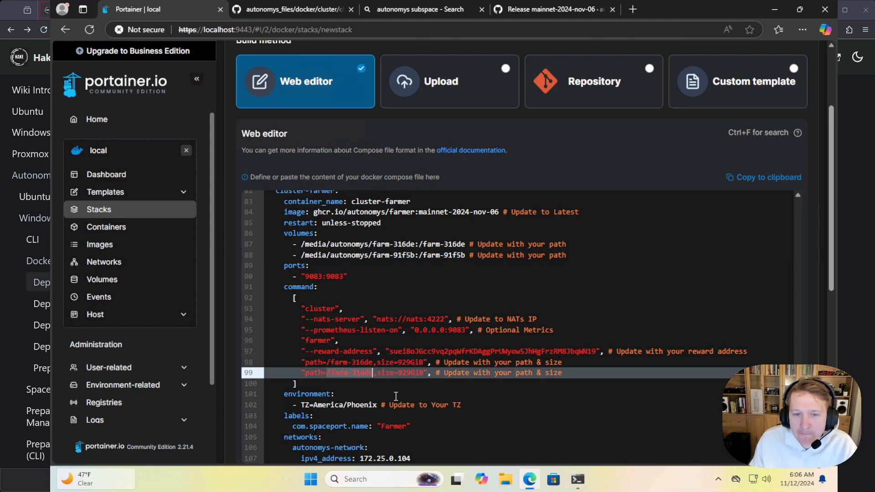
key(ctrl+v)
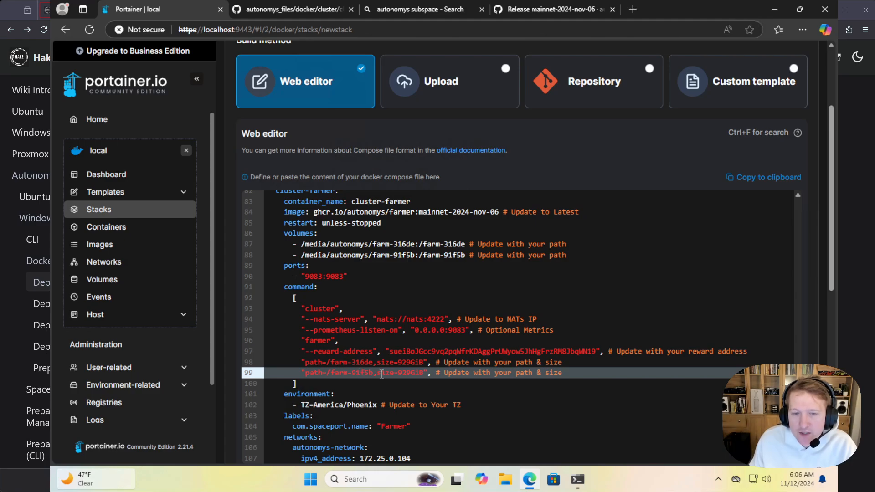
Check the farm disk sizes in the WSL terminal and set the size in both farm path arguments to 126GiB
click(577, 479)
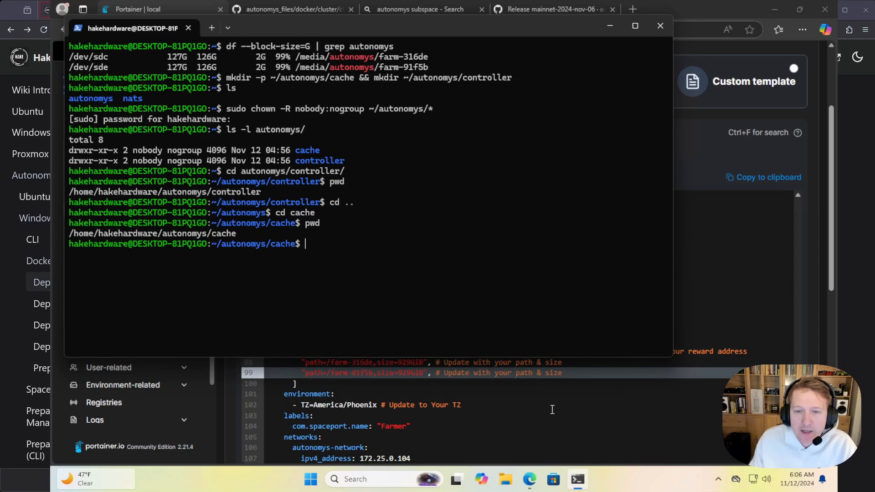
click(495, 394)
drag(399, 362, 412, 362)
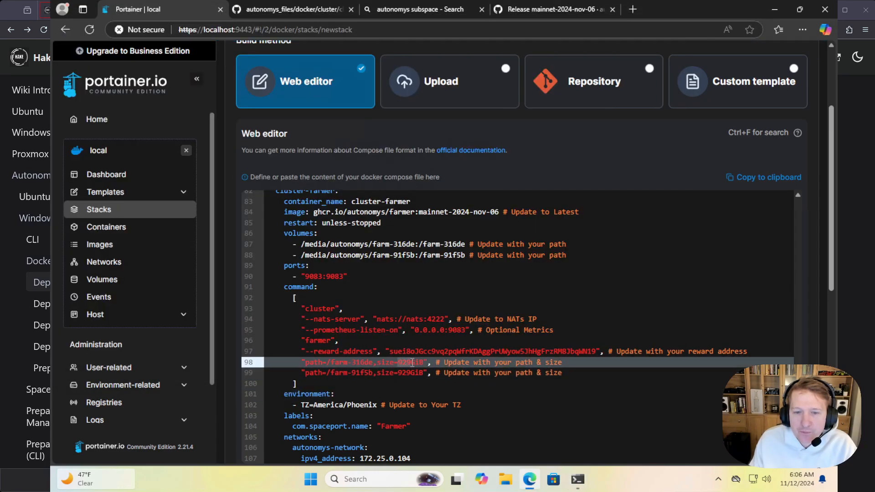
text(126)
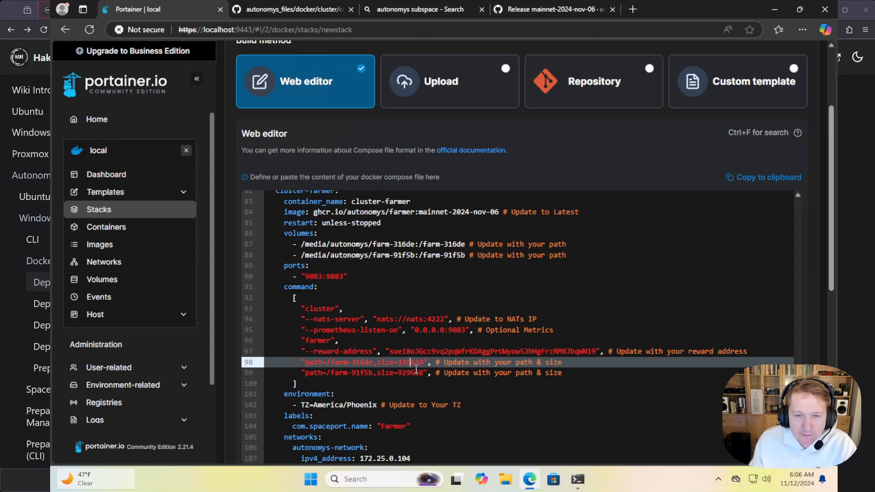
click(400, 373)
drag(400, 373, 416, 374)
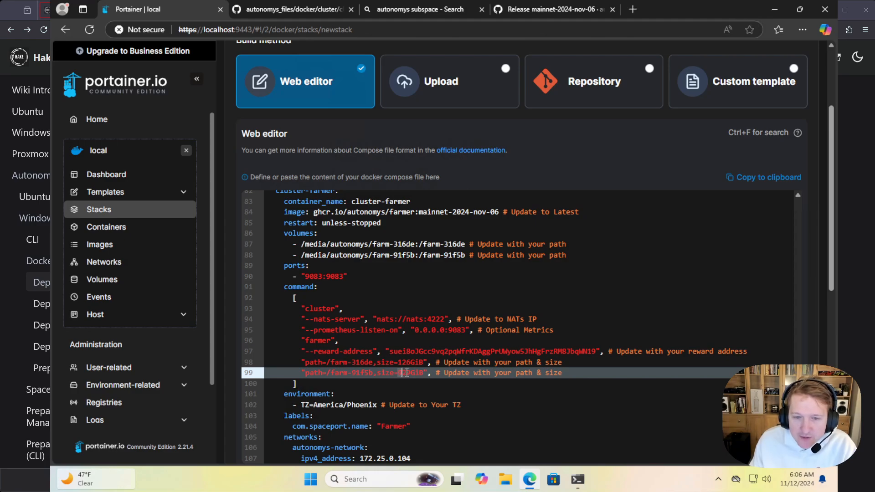
text(126)
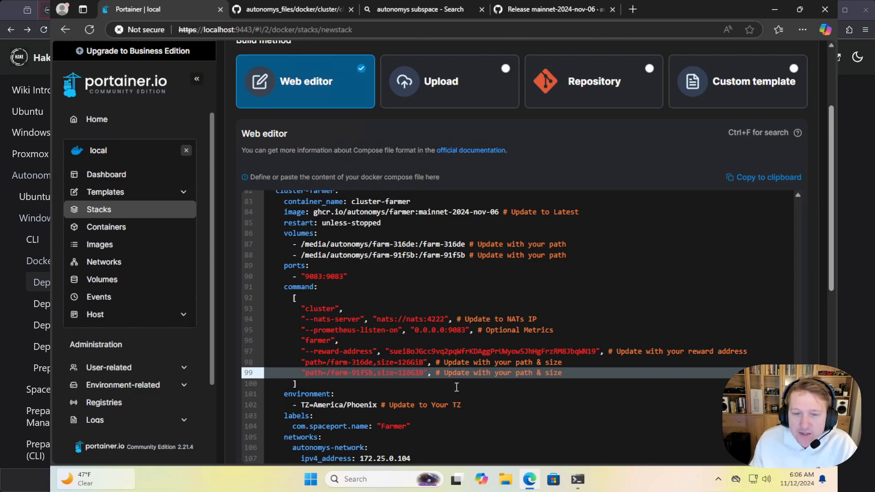
click(458, 388)
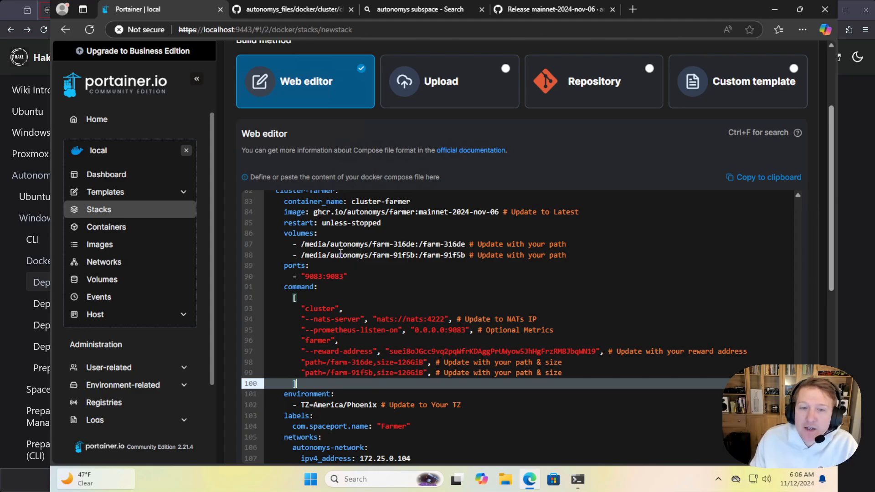
Compare the first farm's volume mapping with its path argument, and review the farmer's timezone, labels and the external network definition
drag(303, 247, 415, 244)
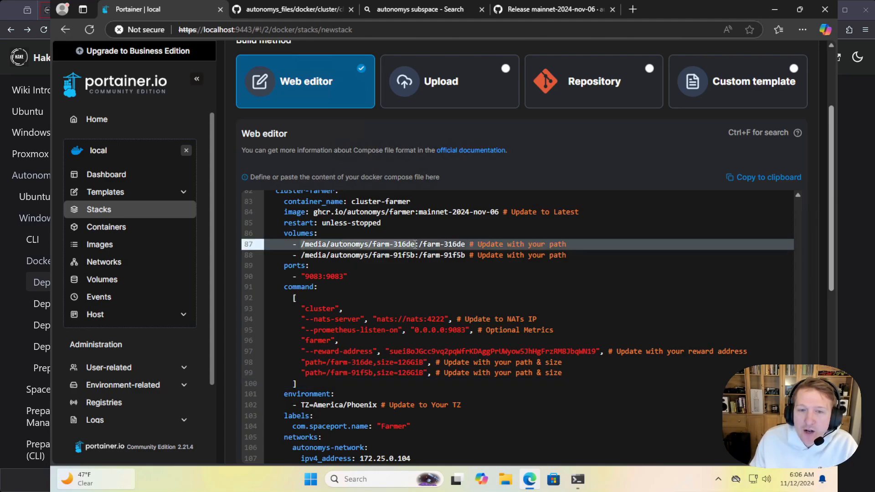
drag(425, 243, 461, 244)
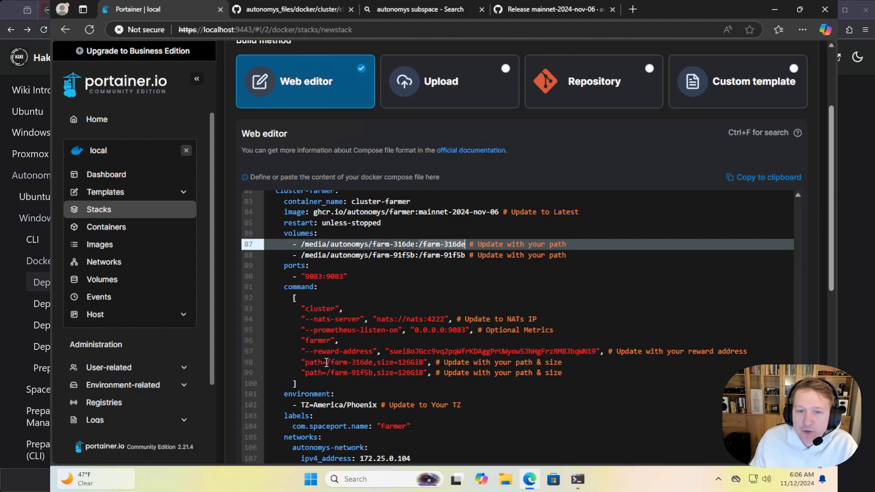
drag(326, 362, 335, 362)
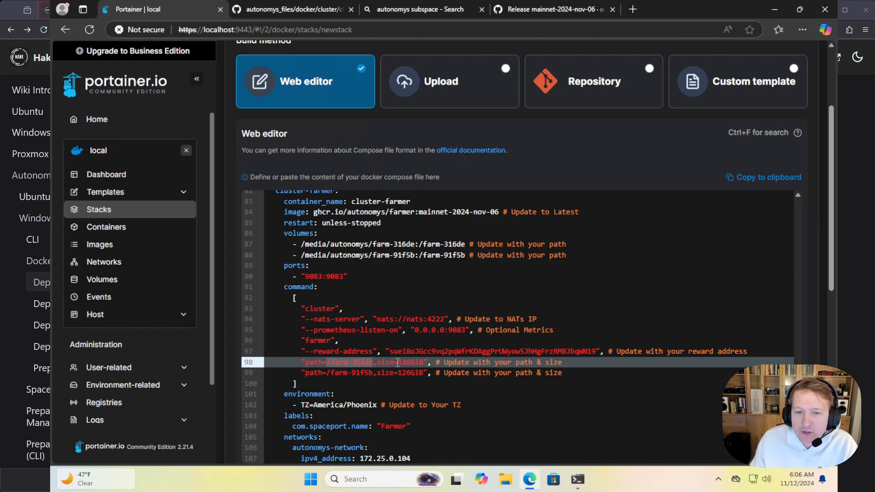
drag(398, 362, 410, 362)
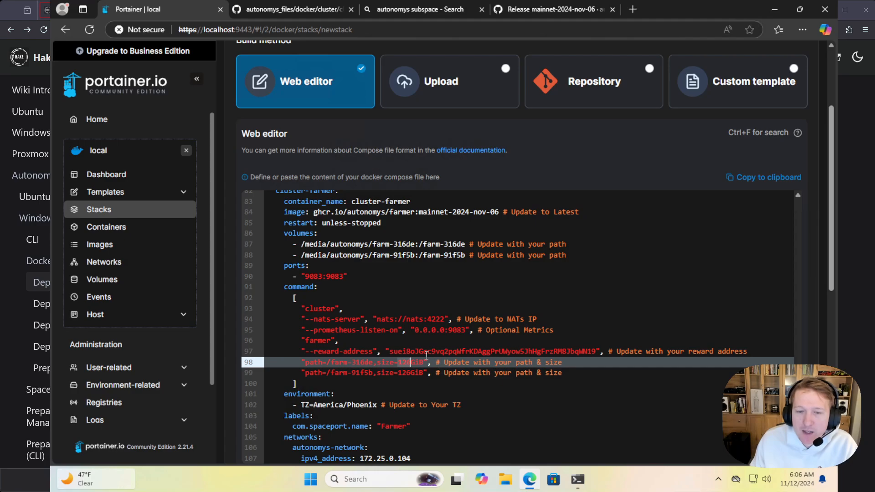
scroll(390, 378, down, 1)
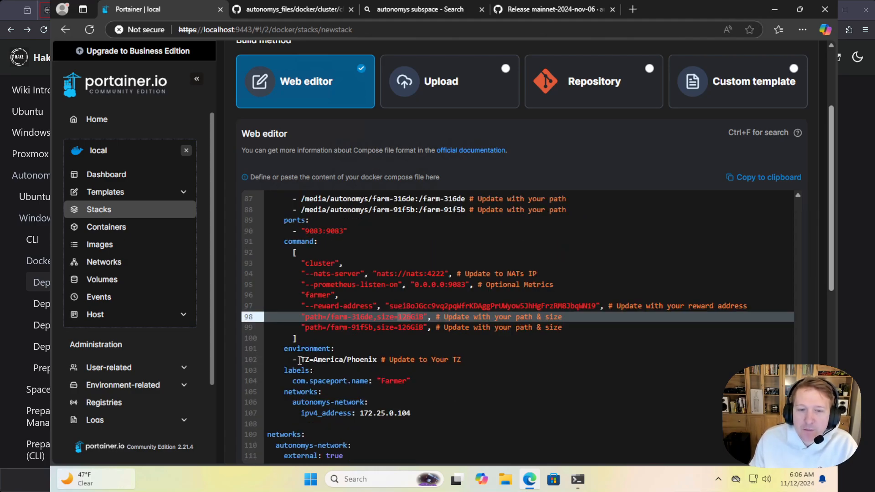
drag(299, 360, 373, 360)
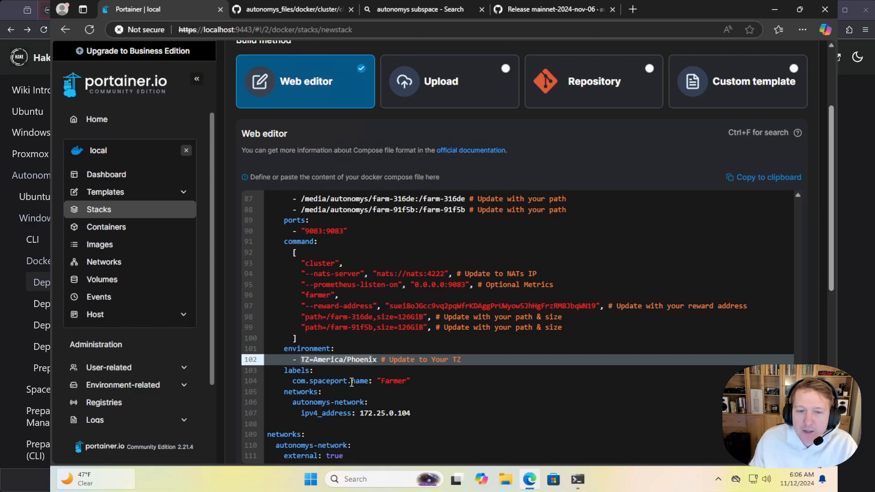
drag(416, 382, 268, 371)
scroll(375, 382, down, 1)
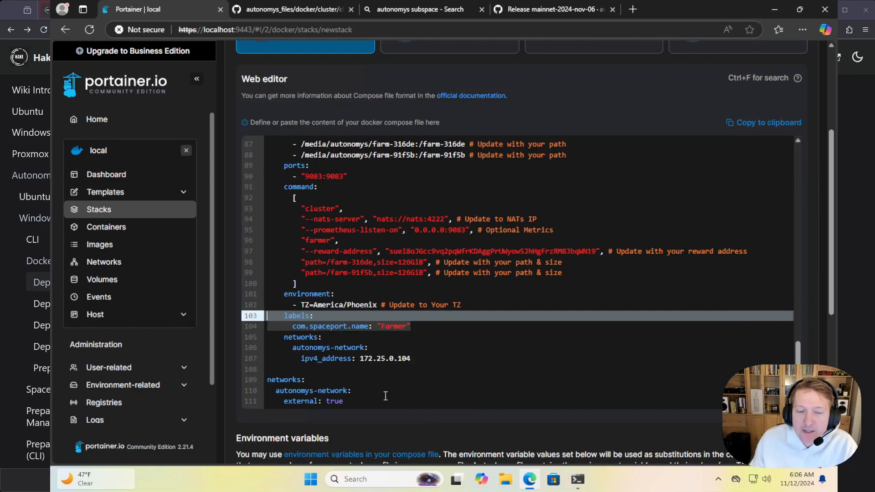
drag(359, 401, 267, 380)
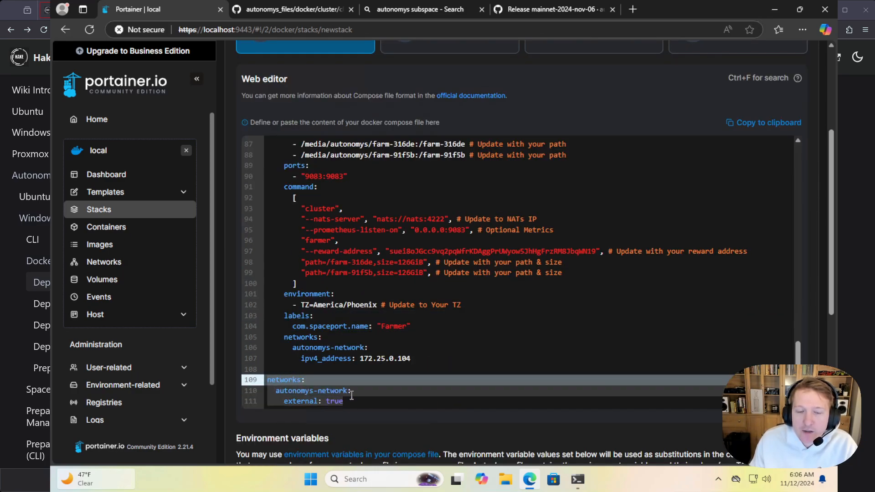
click(375, 401)
Look over the start of the compose file once more and deploy the autonomys-cluster stack
scroll(416, 384, up, 20)
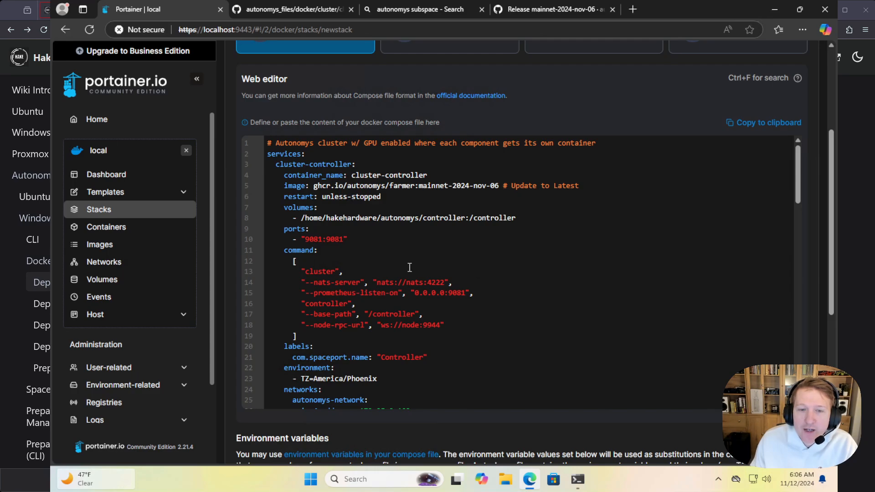
scroll(409, 267, down, 20)
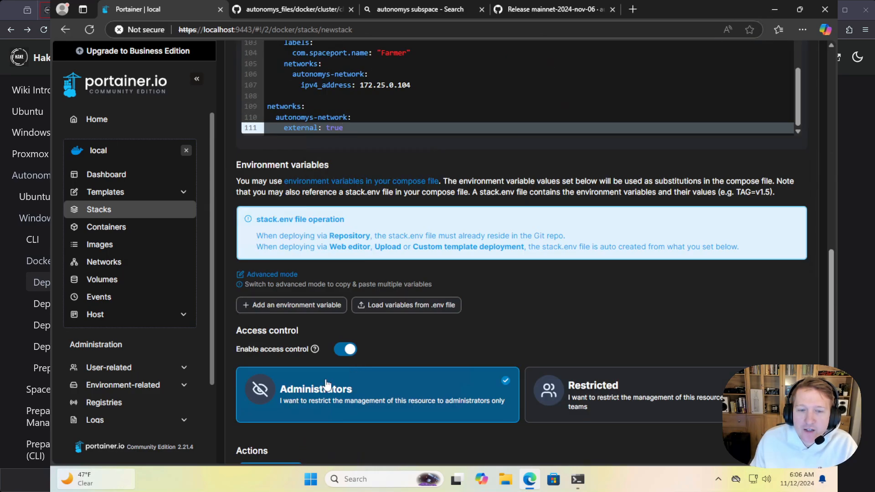
scroll(326, 384, down, 1)
click(272, 429)
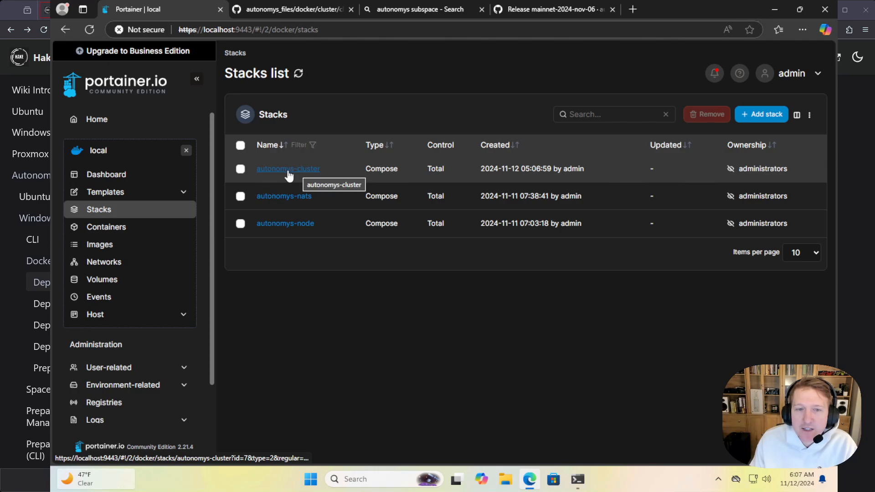
Open the autonomys-cluster stack and view the logs of its cluster-controller container
click(287, 173)
scroll(430, 250, down, 5)
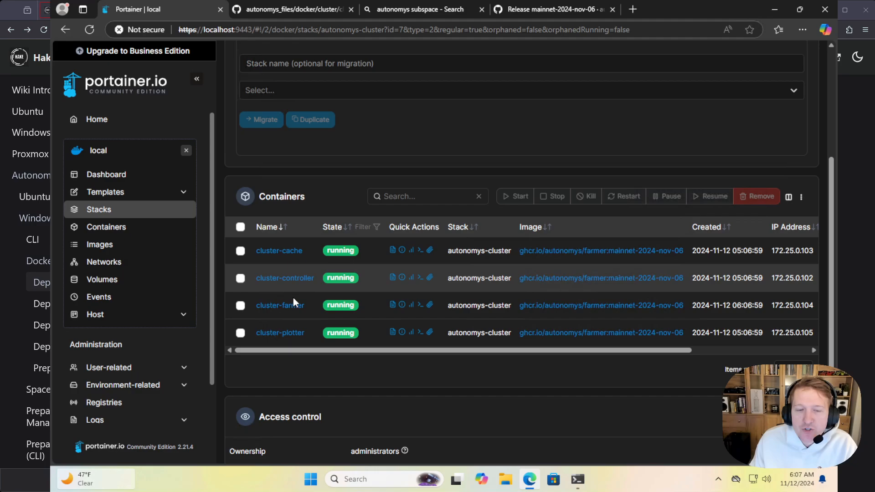
click(392, 278)
scroll(537, 390, down, 2)
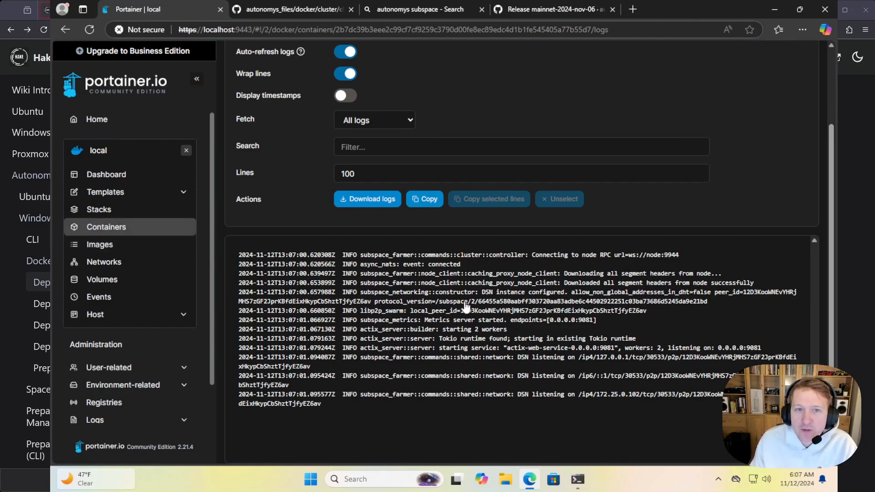
View the logs of the cluster-cache container and check its cache creation and NATS connection entries
key(alt+Left)
scroll(461, 301, down, 2)
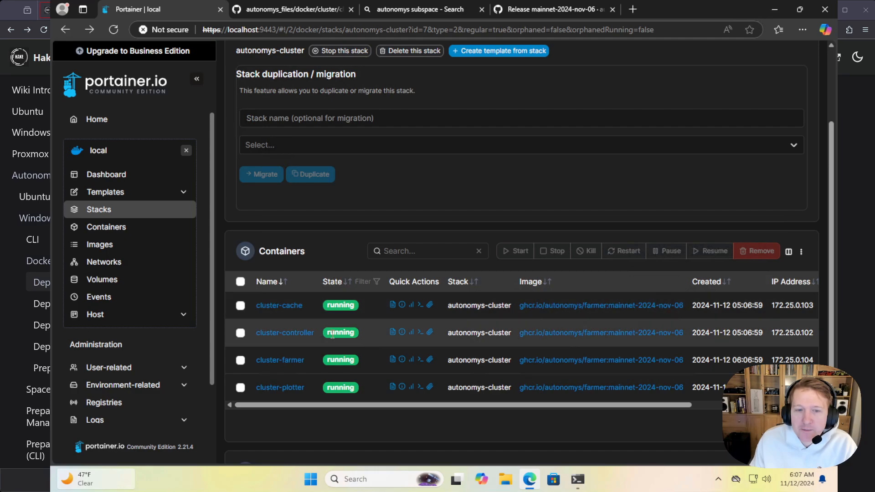
click(393, 304)
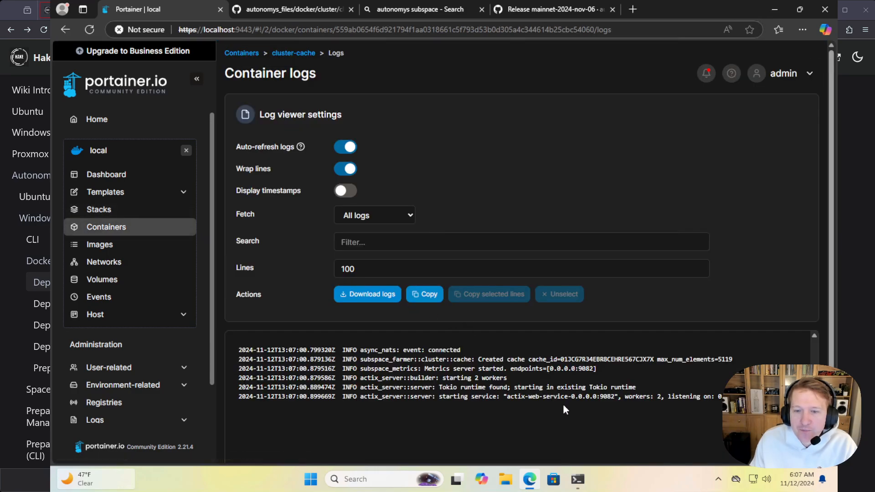
click(490, 360)
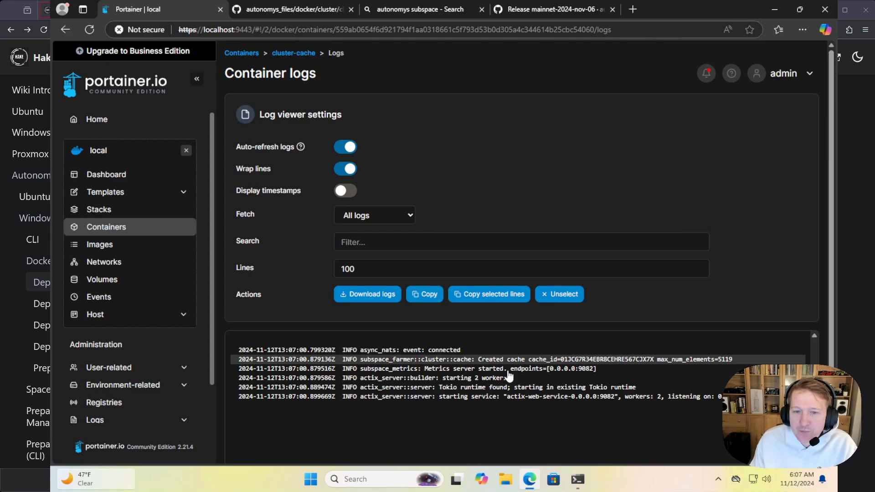
click(430, 350)
double_click(430, 351)
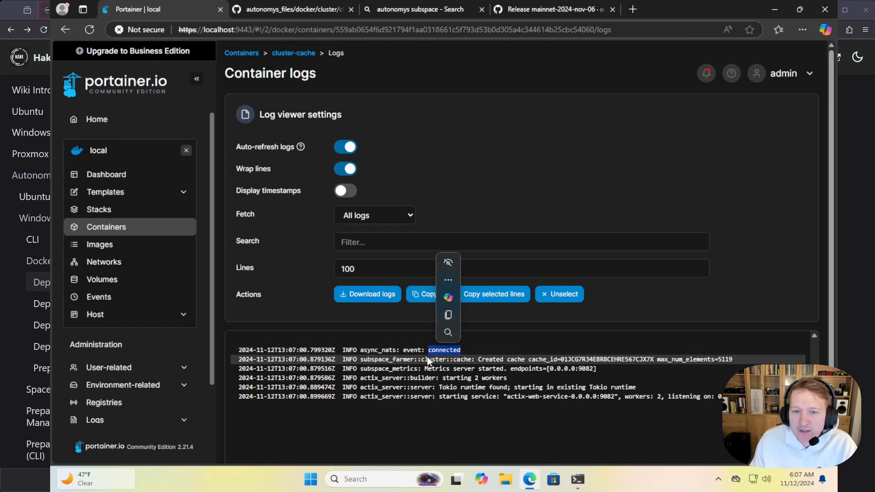
Return to the autonomys-cluster stack and check the NATS connection and CPU plotting entries in the cluster-plotter container's logs
key(alt+Left)
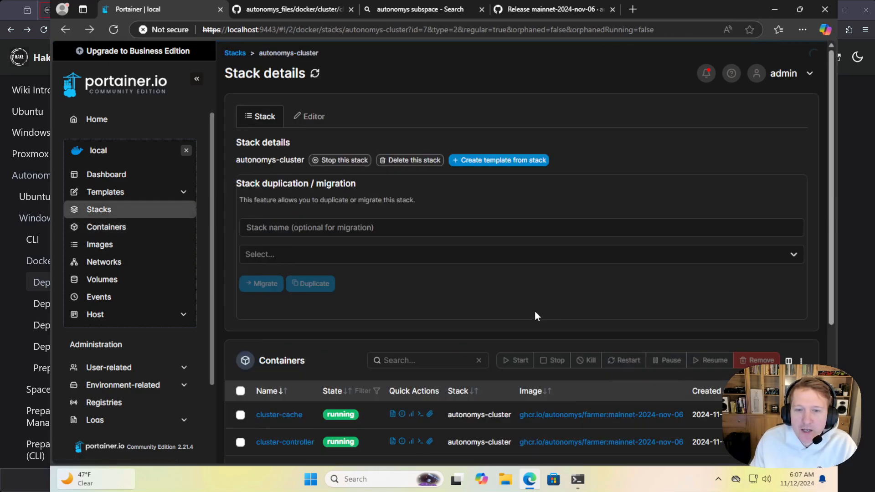
scroll(535, 313, down, 4)
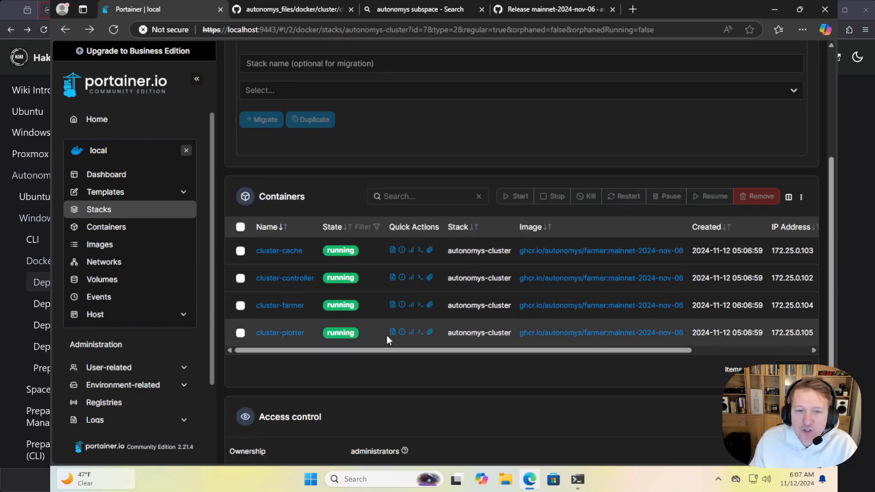
click(392, 333)
scroll(638, 356, down, 1)
scroll(715, 378, down, 1)
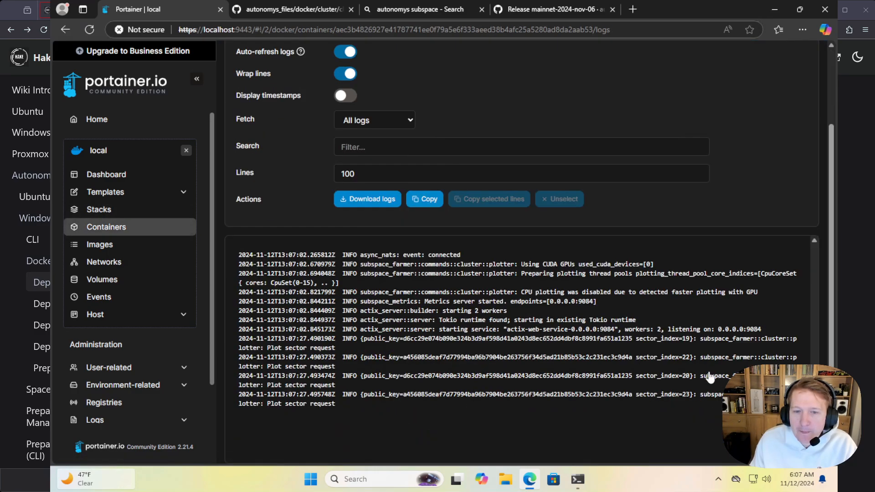
click(448, 257)
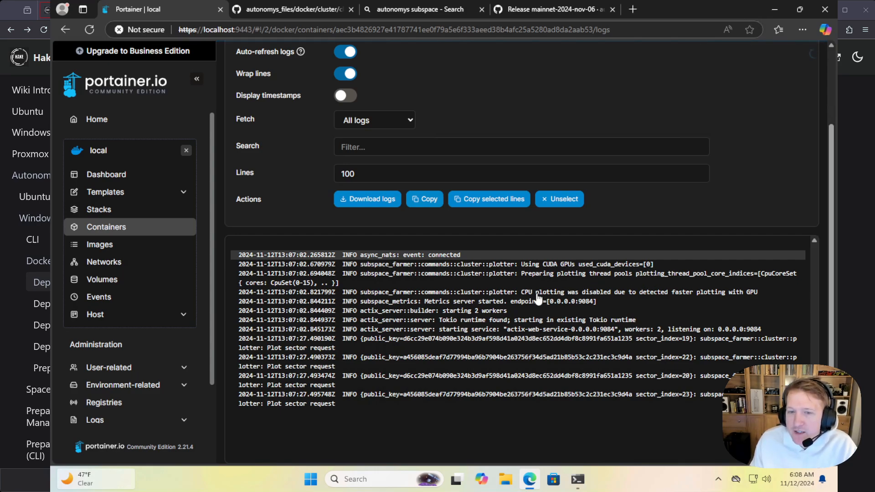
click(598, 294)
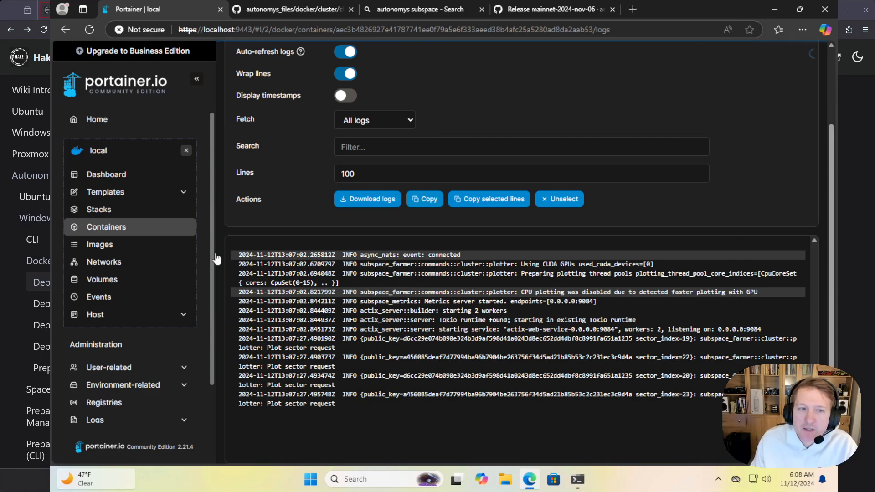
Open the logs of the cluster-farmer container and turn off their auto-refresh to read them from the beginning
key(alt+Left)
scroll(415, 351, down, 4)
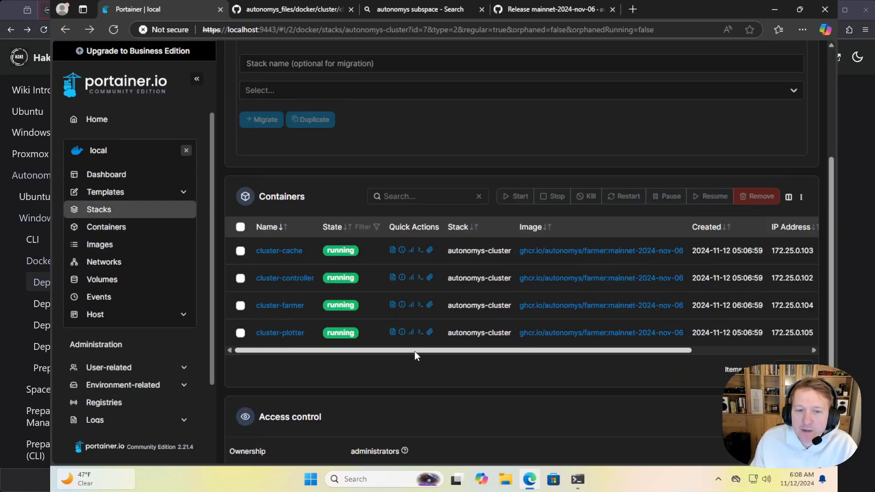
click(395, 306)
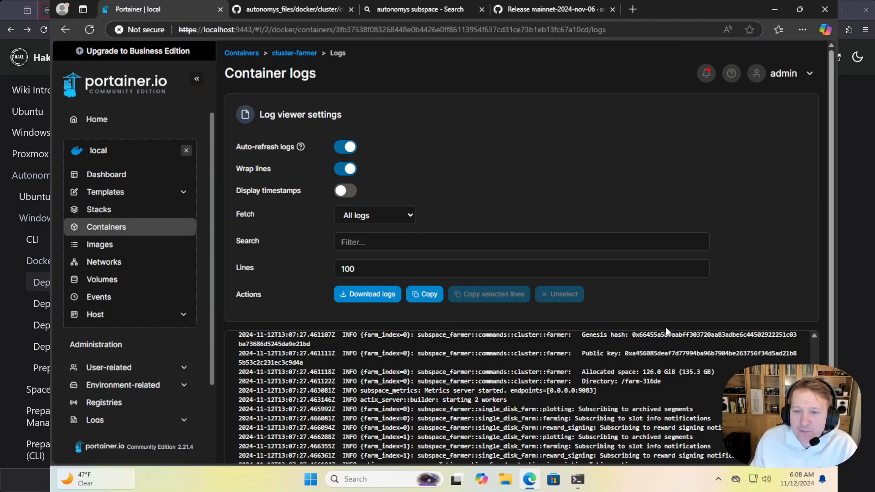
scroll(665, 327, down, 2)
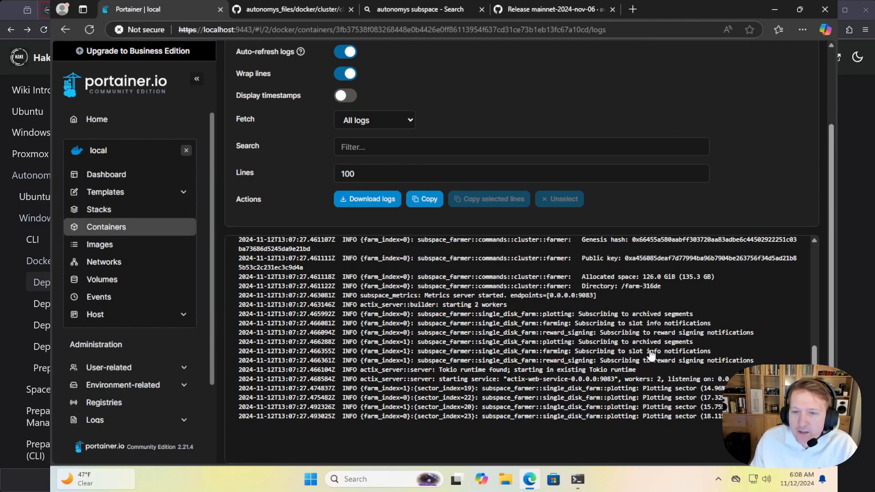
scroll(655, 309, up, 1)
scroll(656, 310, up, 1)
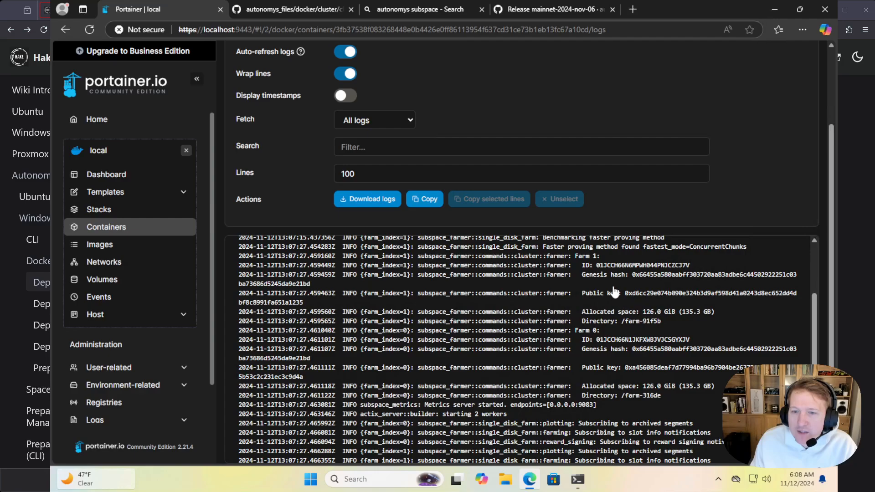
click(349, 57)
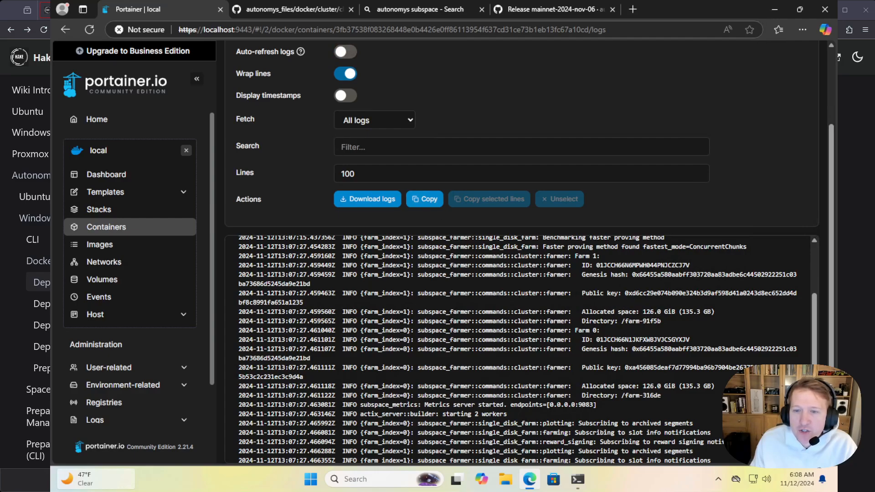
scroll(669, 401, up, 2)
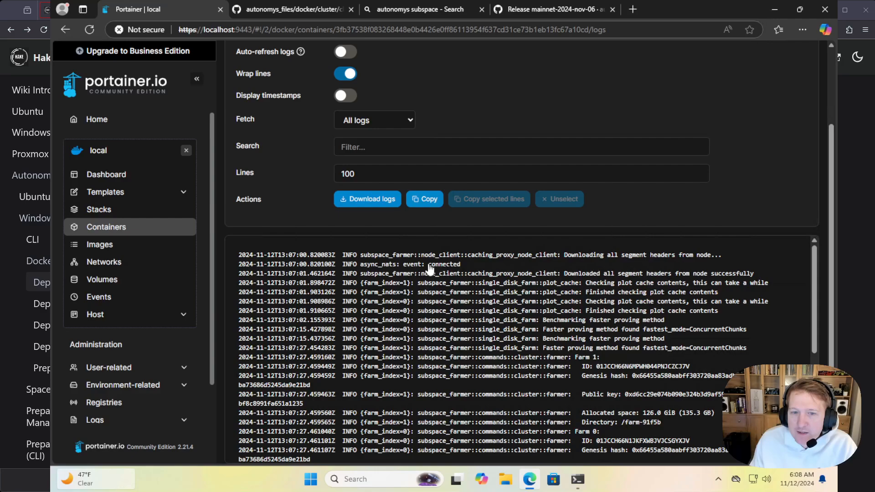
Mark the farmer log's NATS connection entry, both farms' allocated space and directory entries, and the sector plotting entries
click(428, 266)
scroll(616, 314, down, 1)
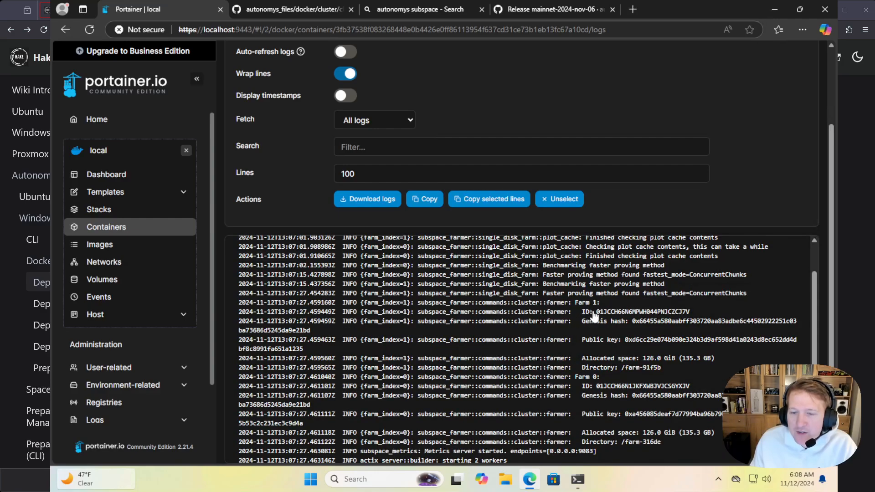
click(610, 360)
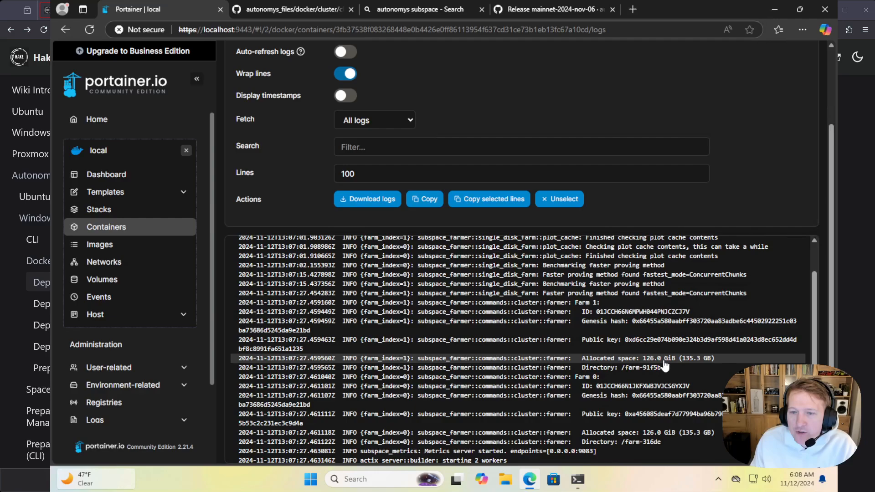
scroll(668, 365, down, 1)
click(640, 313)
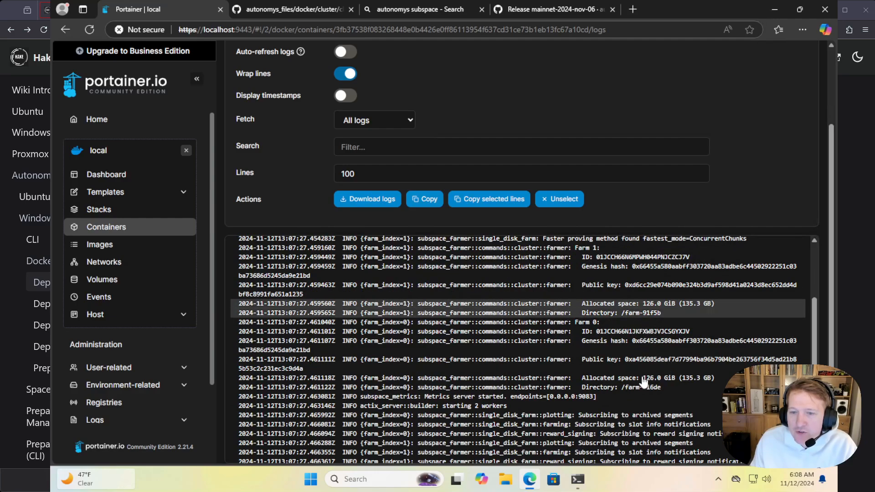
click(642, 379)
click(644, 388)
scroll(646, 391, down, 2)
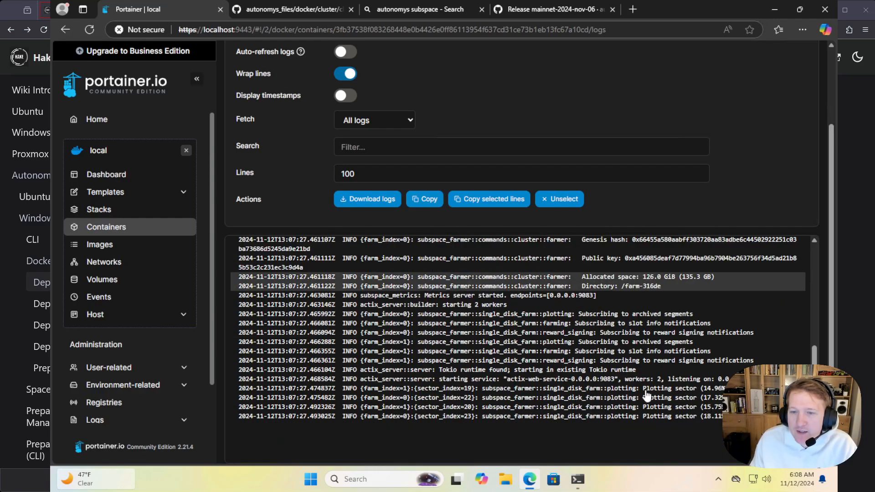
drag(653, 394, 686, 432)
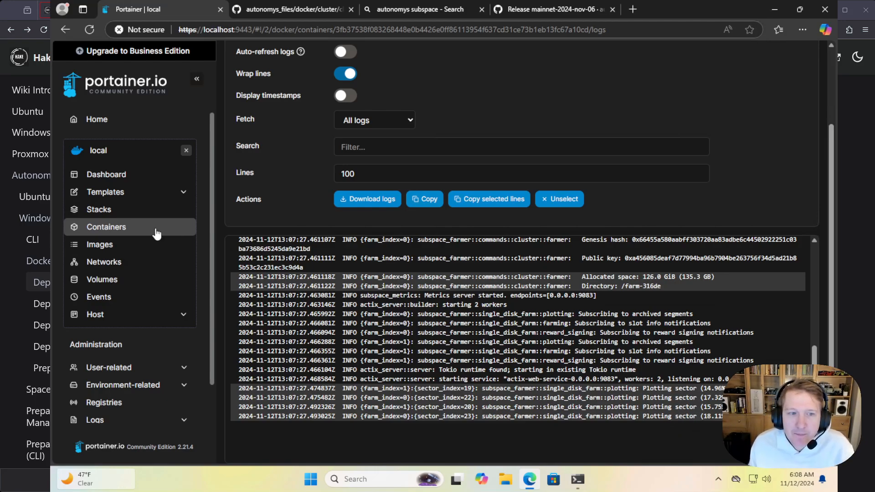
View the cluster-controller container's logs again and check the latest piece cache synchronization entries, reloading the log view once
key(alt+Left)
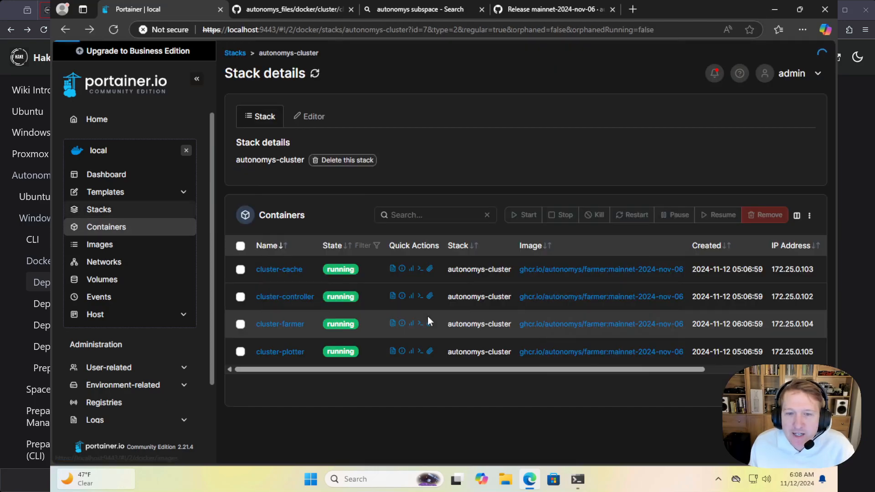
click(393, 387)
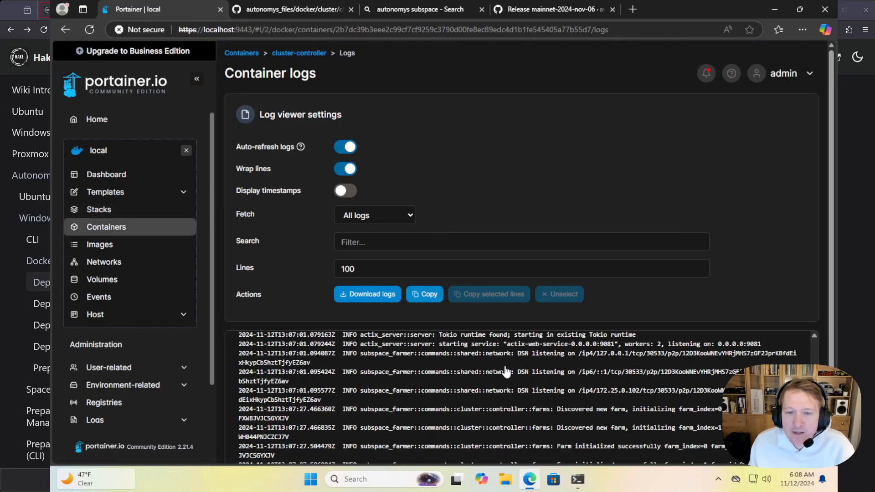
click(484, 418)
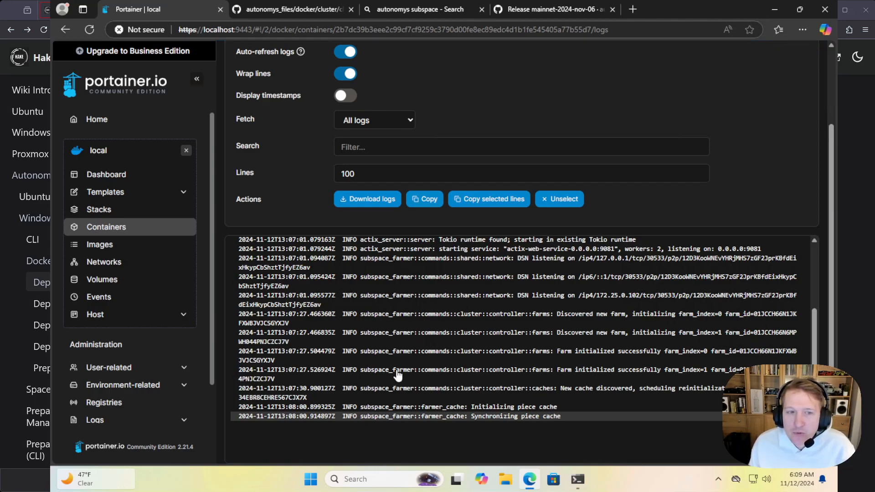
click(124, 228)
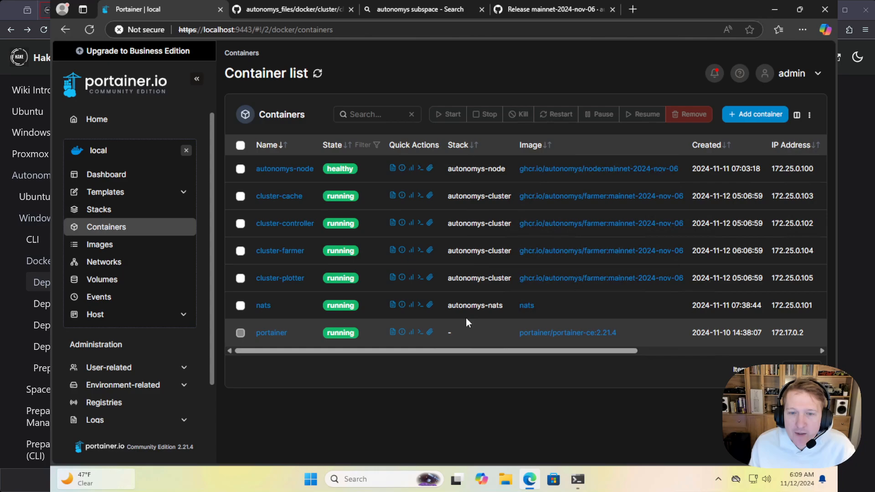
key(alt+Left)
scroll(503, 410, down, 2)
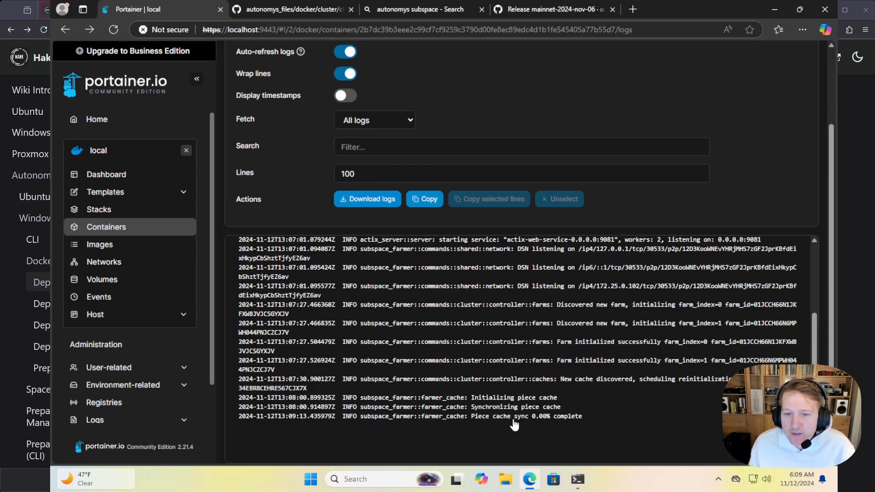
click(531, 416)
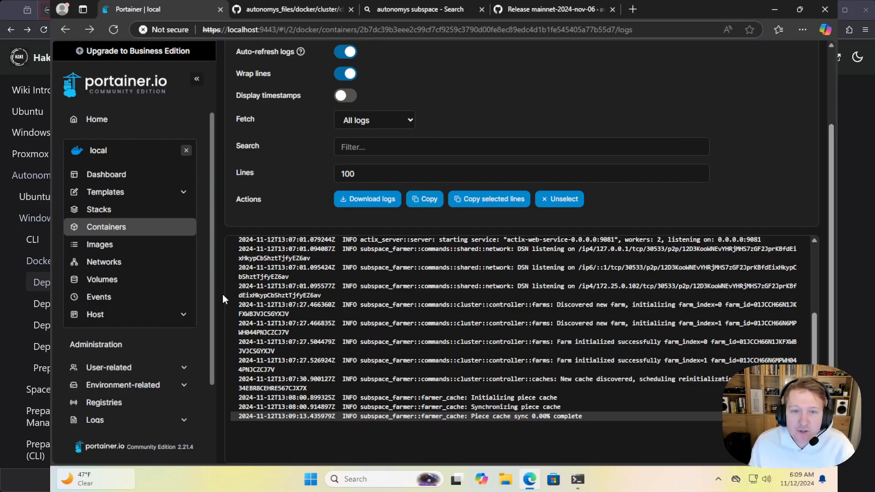
Reopen the autonomys-cluster stack from the stacks list and check the plot sector requests in the cluster-plotter container's logs
click(117, 228)
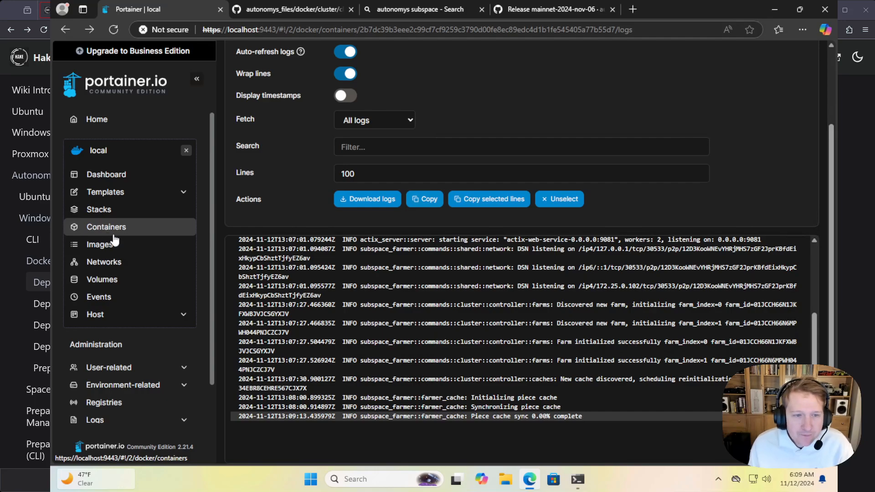
click(99, 210)
scroll(25, 274, down, 15)
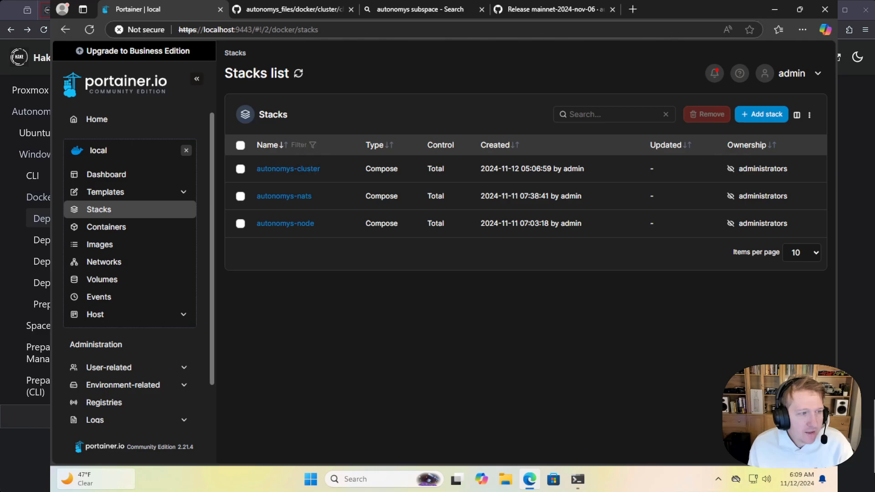
scroll(25, 274, up, 2)
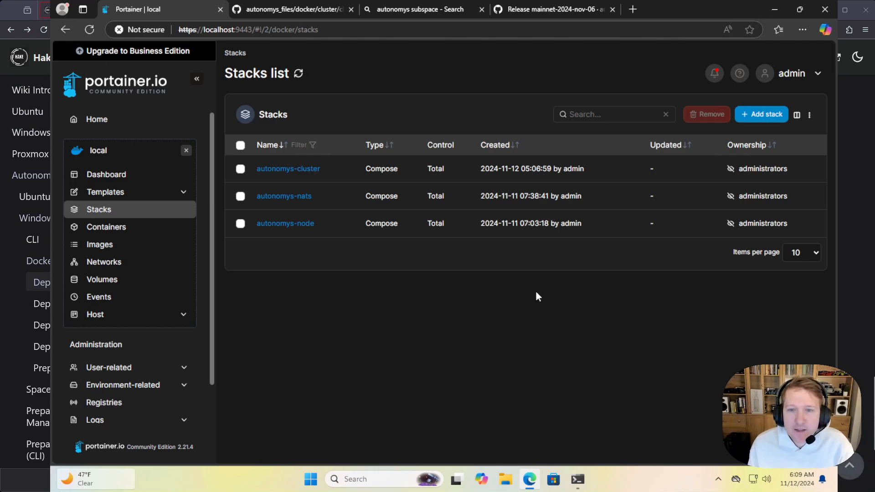
click(299, 174)
scroll(424, 273, down, 3)
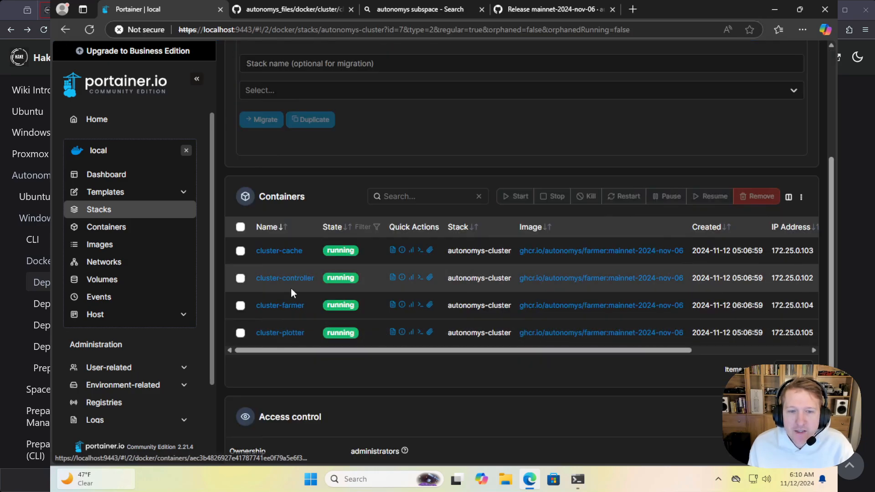
click(392, 332)
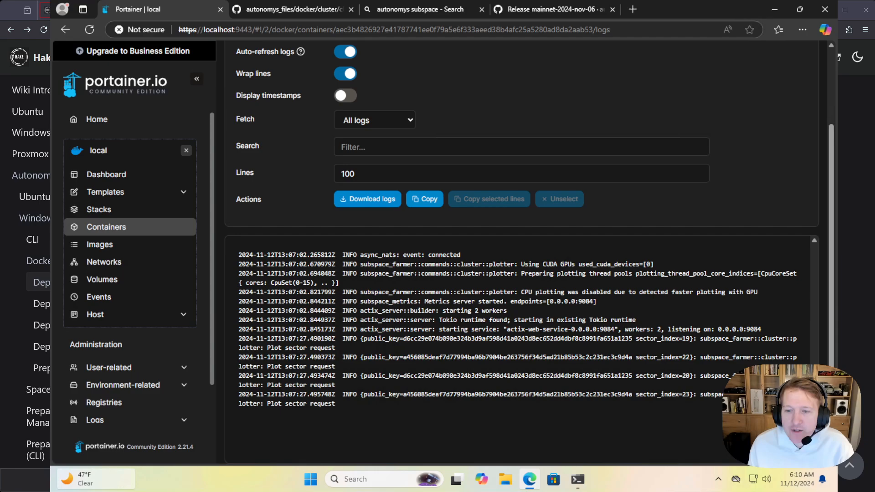
click(319, 391)
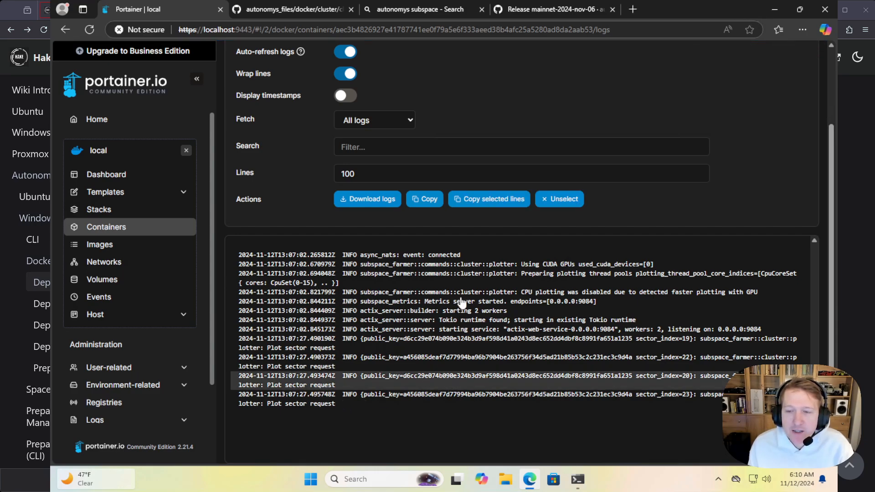
Switch to the autonomys_files repository on GitHub and point out the cluster-gpu-separate.yaml file name above its code
click(301, 15)
scroll(411, 251, up, 5)
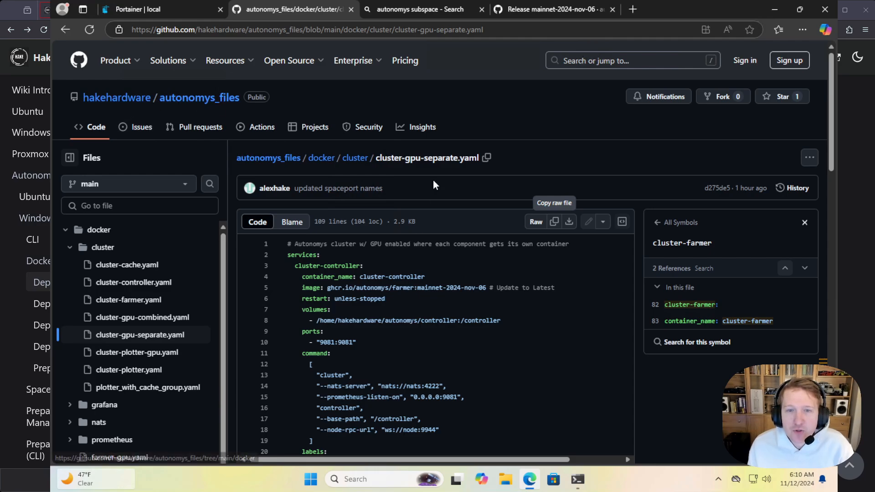
drag(457, 158, 399, 156)
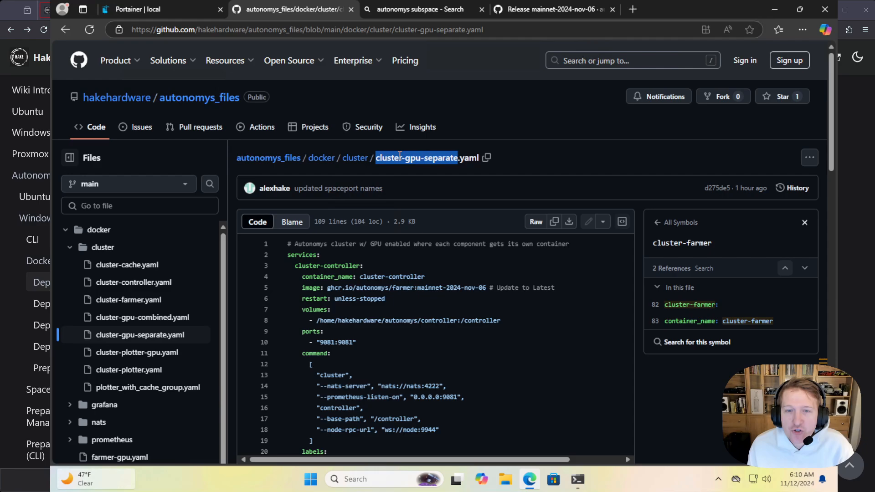
click(471, 266)
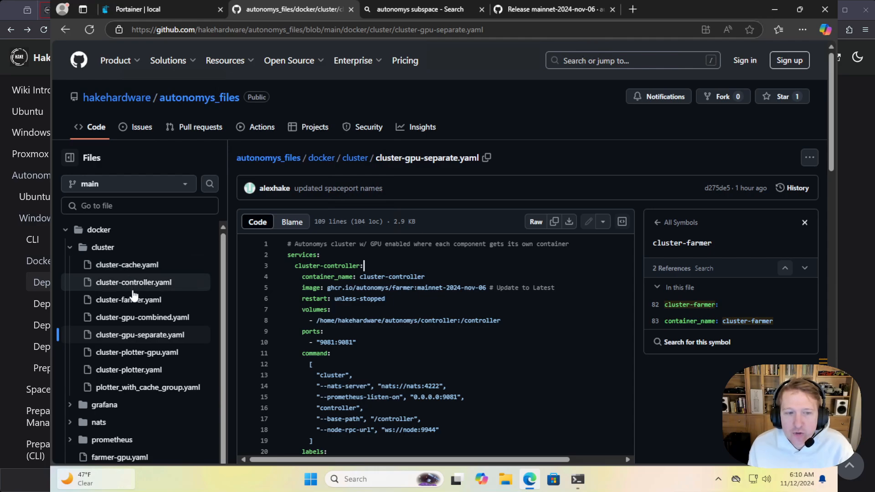
Open cluster-plotter.yaml in the repository, read through its compose code, and switch to Portainer's cluster-plotter logs
click(141, 372)
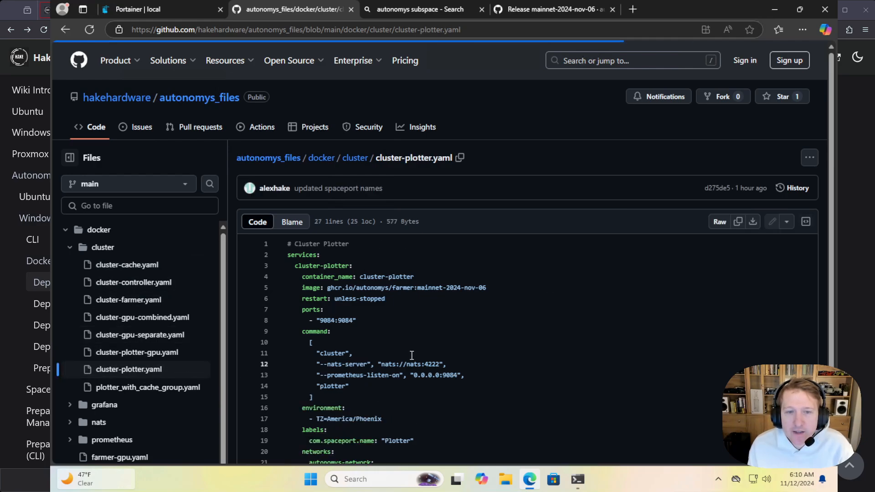
scroll(408, 310, down, 2)
scroll(404, 297, up, 1)
scroll(371, 273, down, 1)
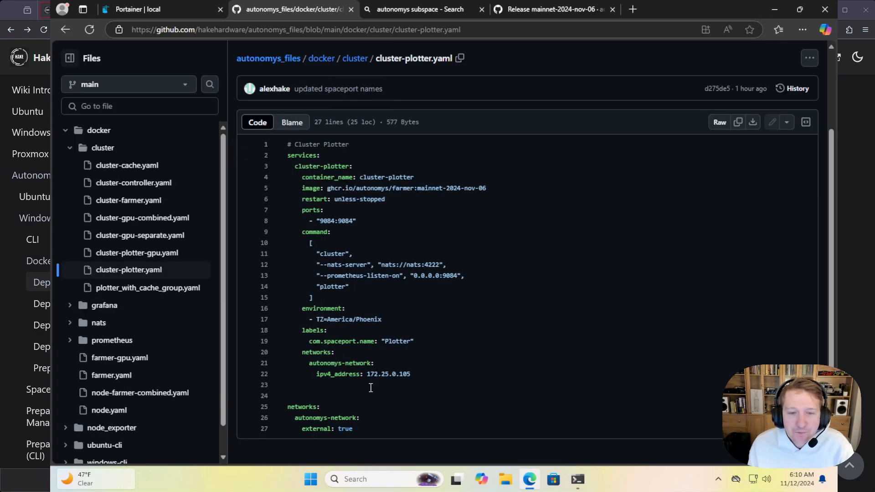
click(145, 10)
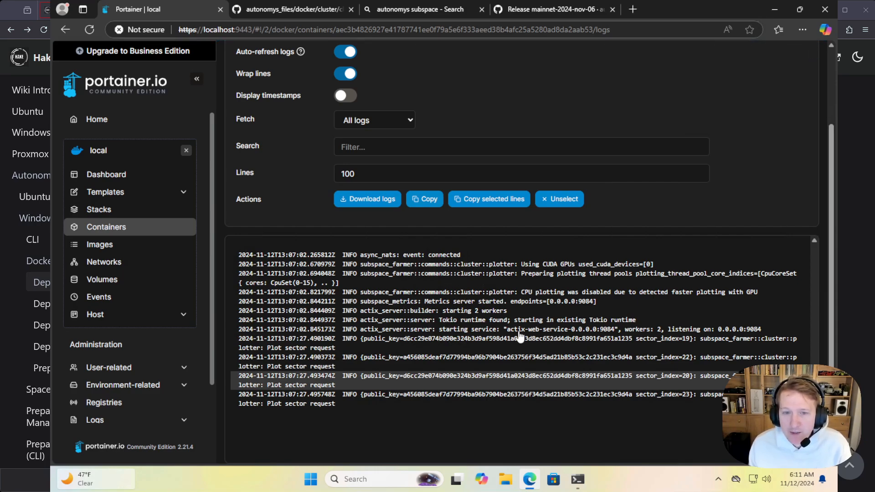
Return to cluster-plotter.yaml on GitHub and mark its entire code, followed by the nats host name in the NATS server address
click(287, 10)
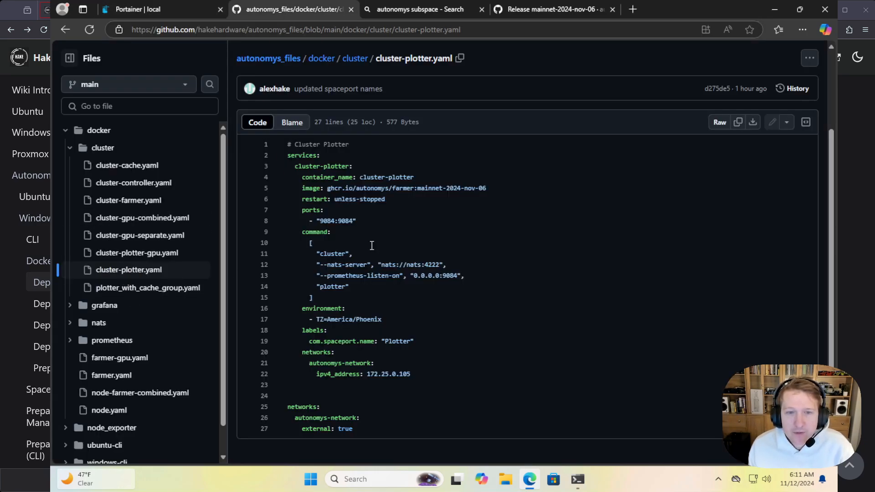
drag(370, 429, 288, 144)
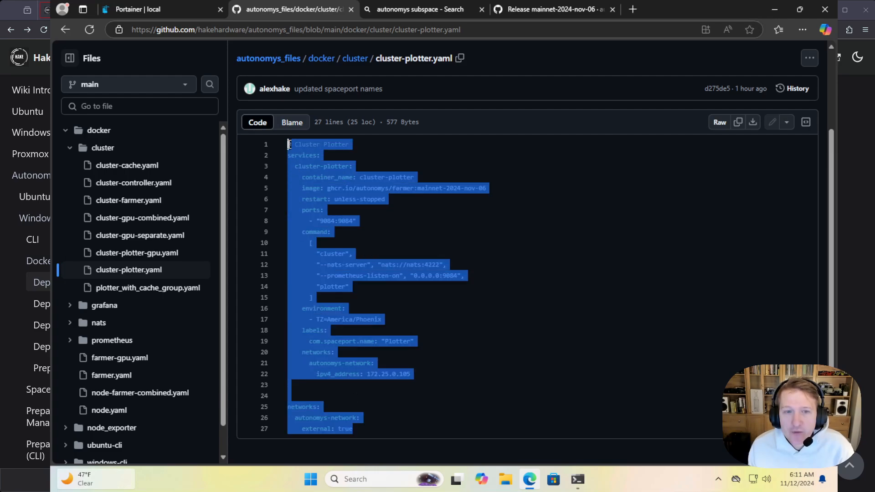
click(527, 252)
double_click(414, 265)
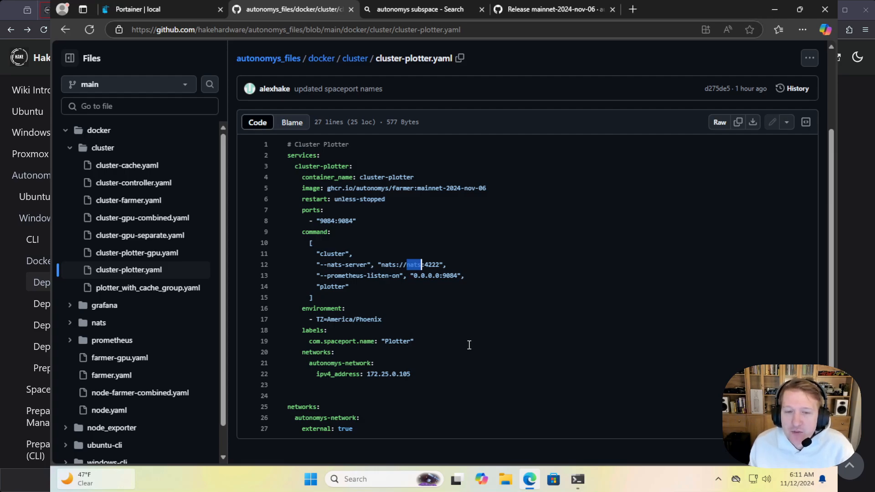
scroll(469, 345, up, 1)
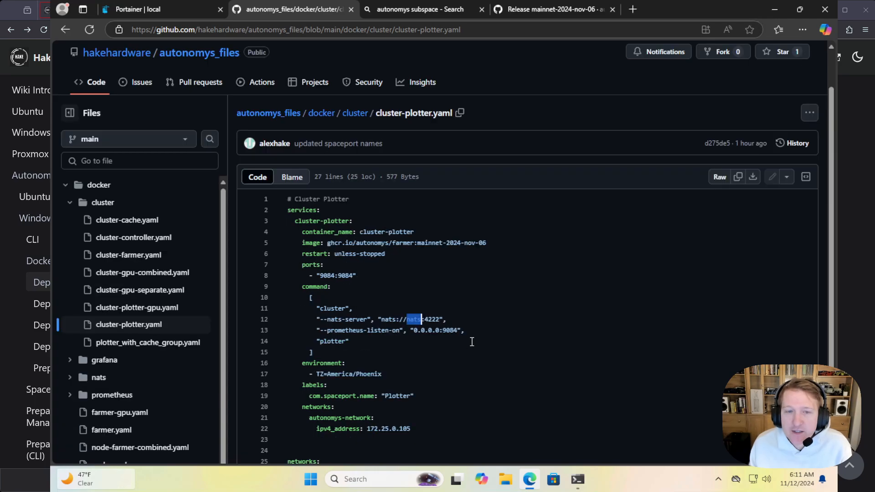
scroll(467, 336, down, 1)
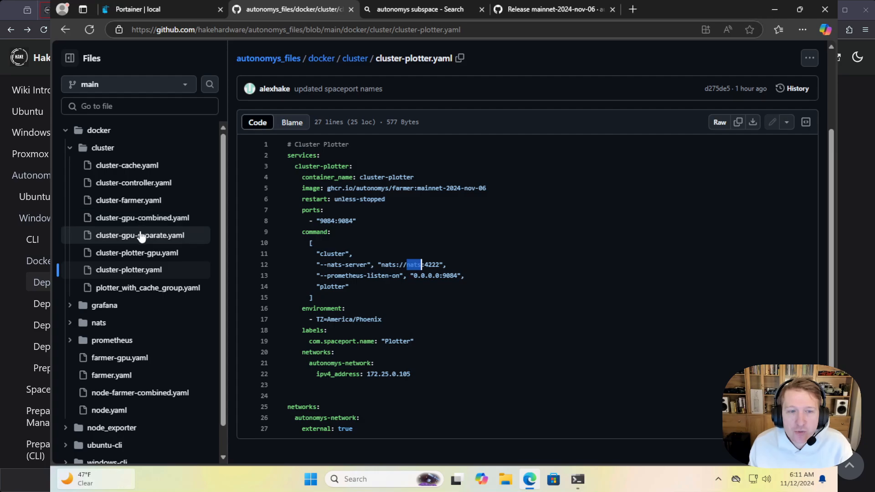
Open cluster-gpu-combined.yaml and mark the farmer, cache, cluster and plotter entries in its command block
click(129, 222)
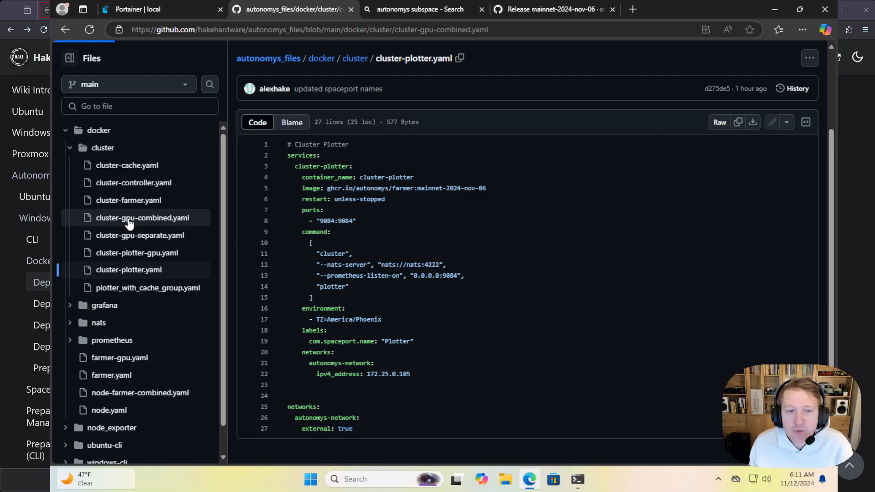
scroll(559, 299, down, 1)
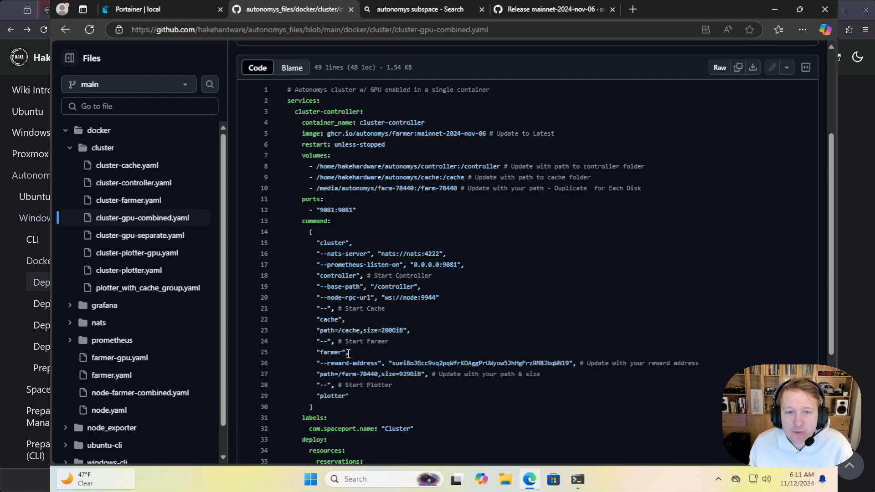
drag(349, 354, 317, 354)
drag(346, 320, 317, 320)
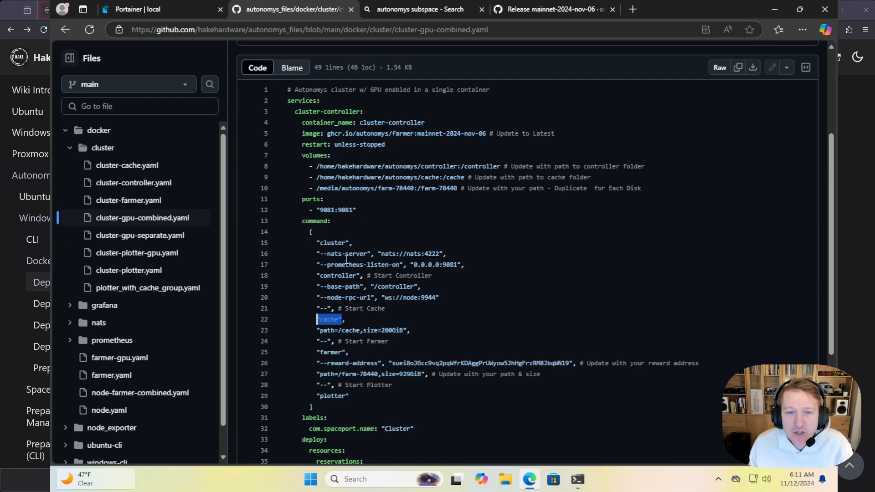
drag(353, 243, 318, 243)
drag(364, 396, 317, 396)
Review the combined file's volumes, command components, GPU reservation and network settings through to the end of the code
scroll(414, 405, down, 1)
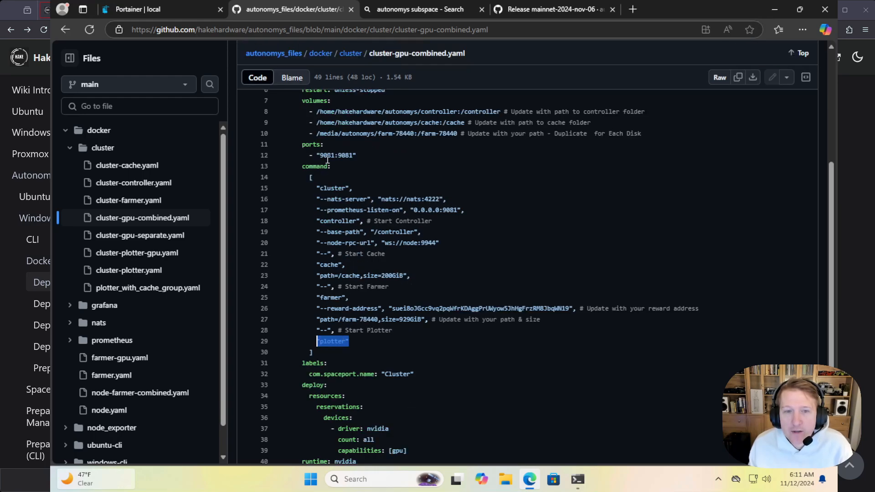
scroll(327, 160, down, 2)
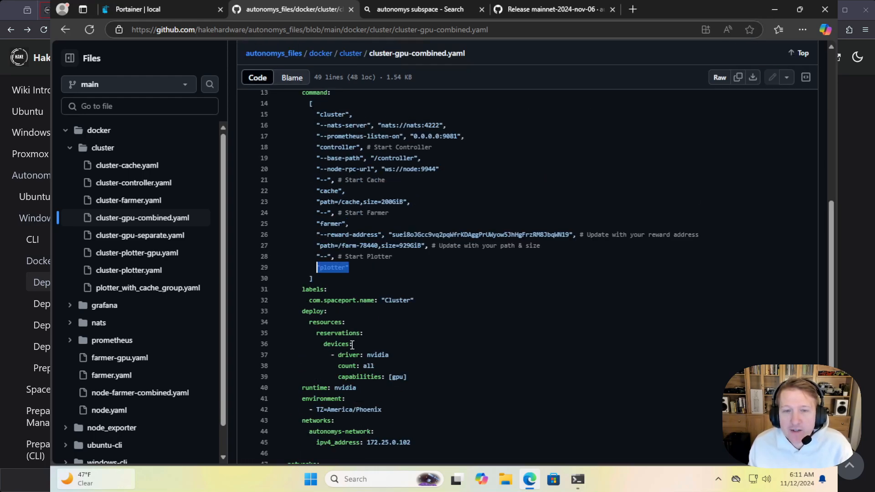
scroll(352, 345, up, 5)
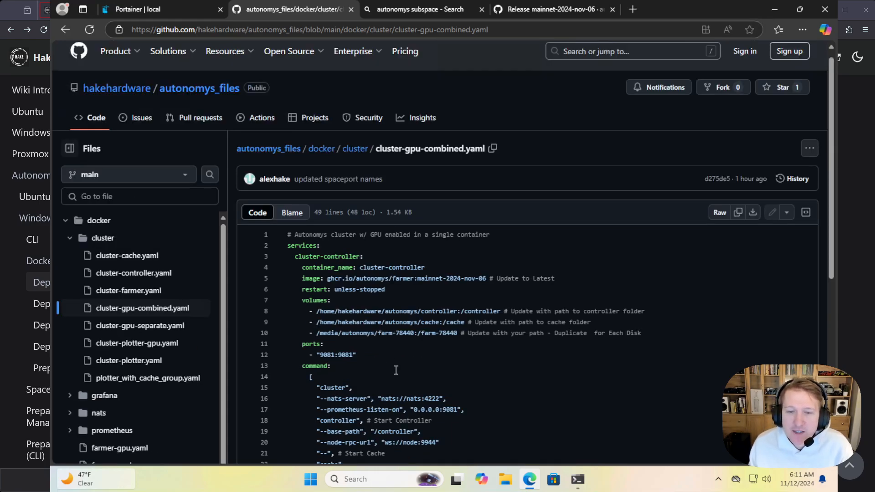
scroll(423, 369, down, 1)
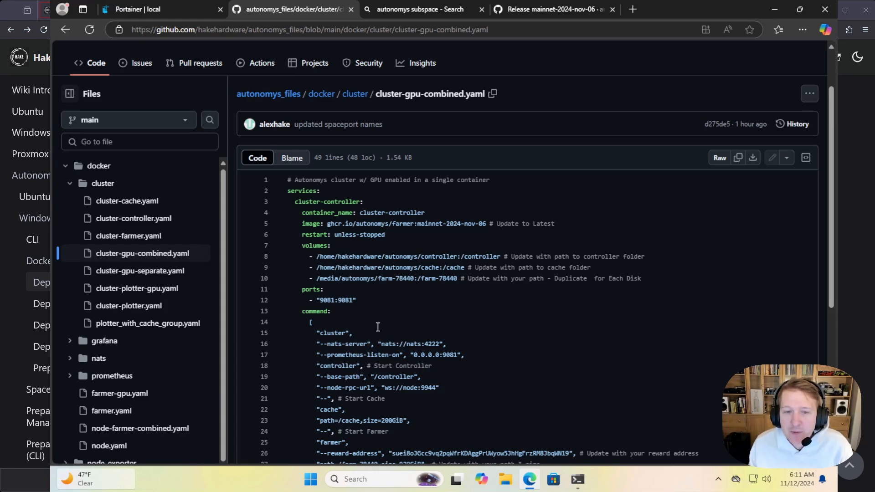
scroll(444, 356, down, 1)
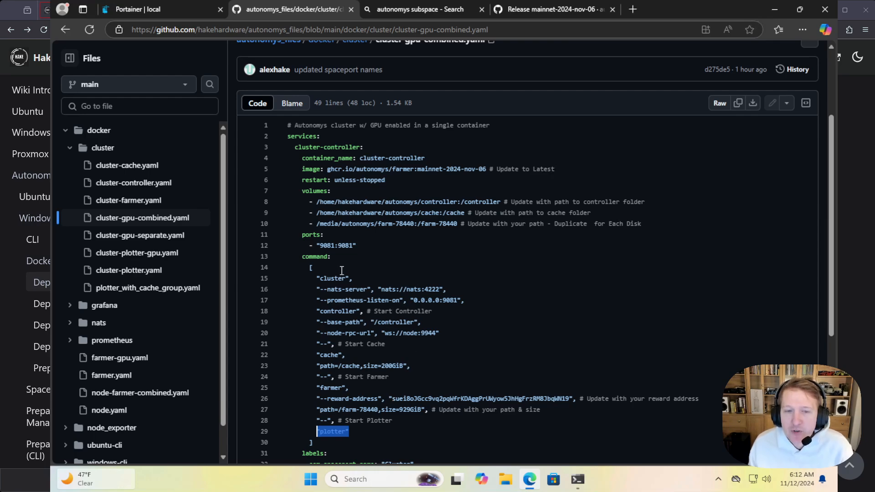
click(360, 436)
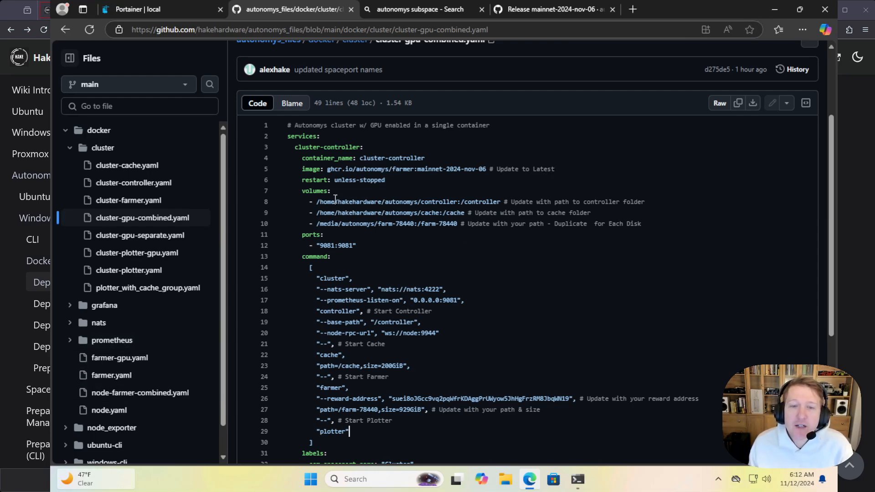
scroll(369, 367, down, 2)
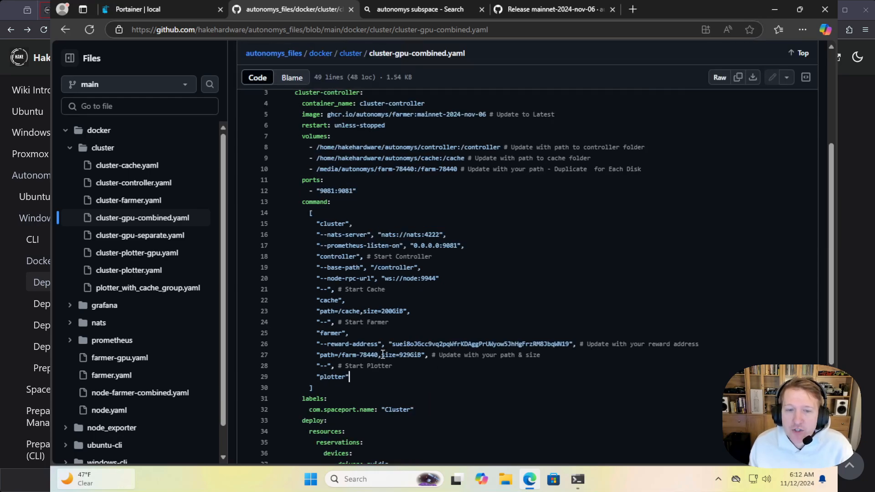
scroll(459, 400, down, 1)
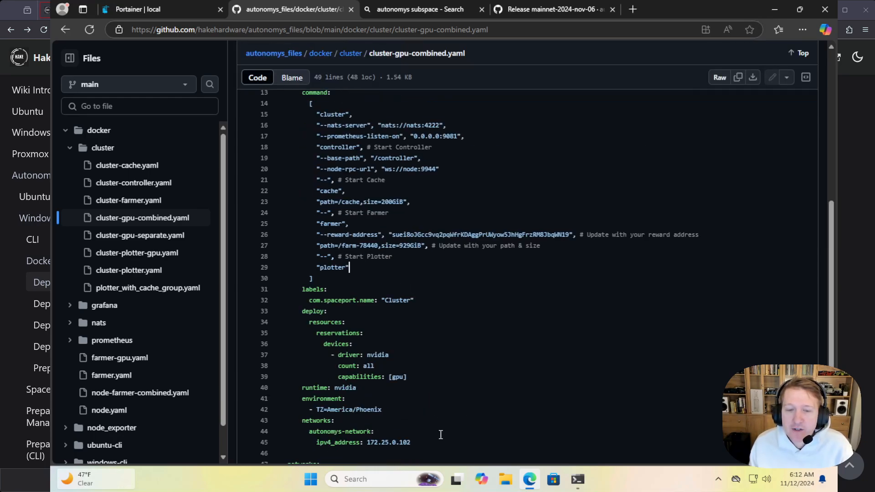
scroll(440, 440, down, 1)
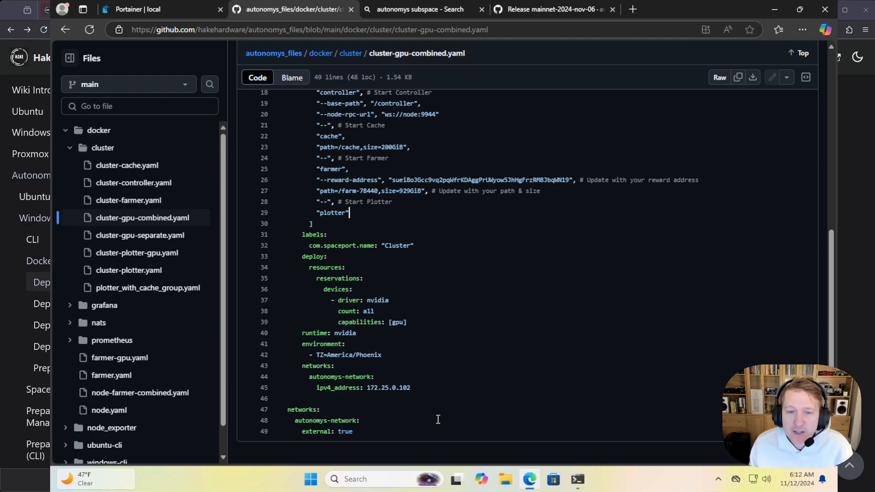
Open plotter_with_cache_group.yaml from the cluster folder and check its contents
scroll(444, 396, up, 6)
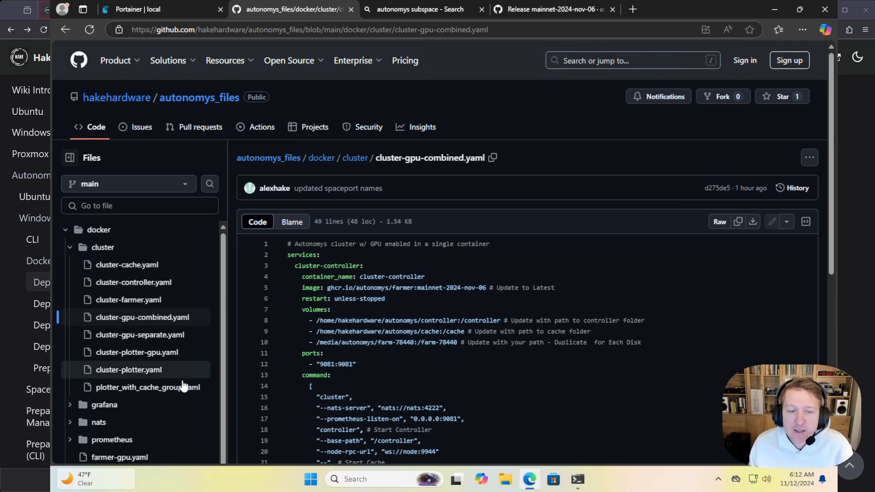
click(138, 386)
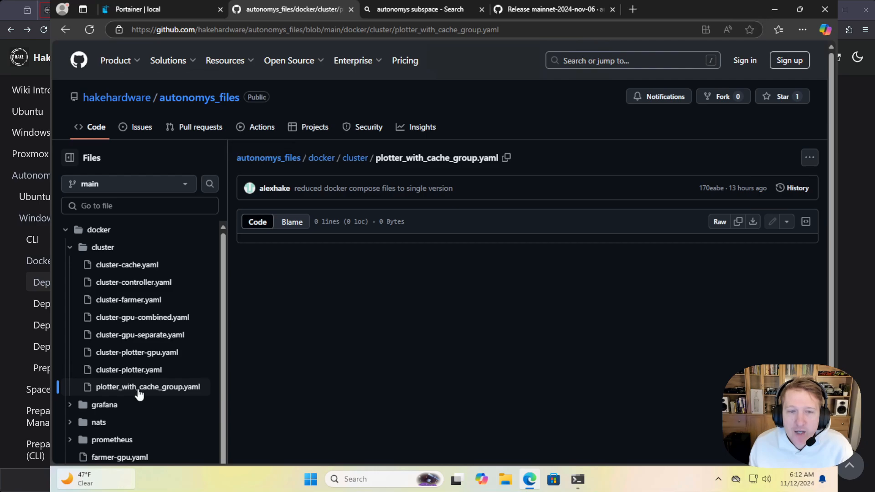
scroll(274, 305, up, 1)
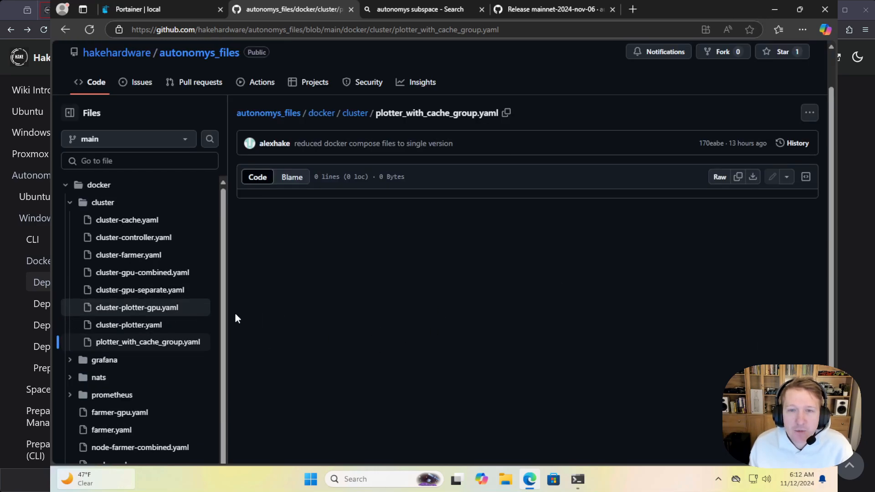